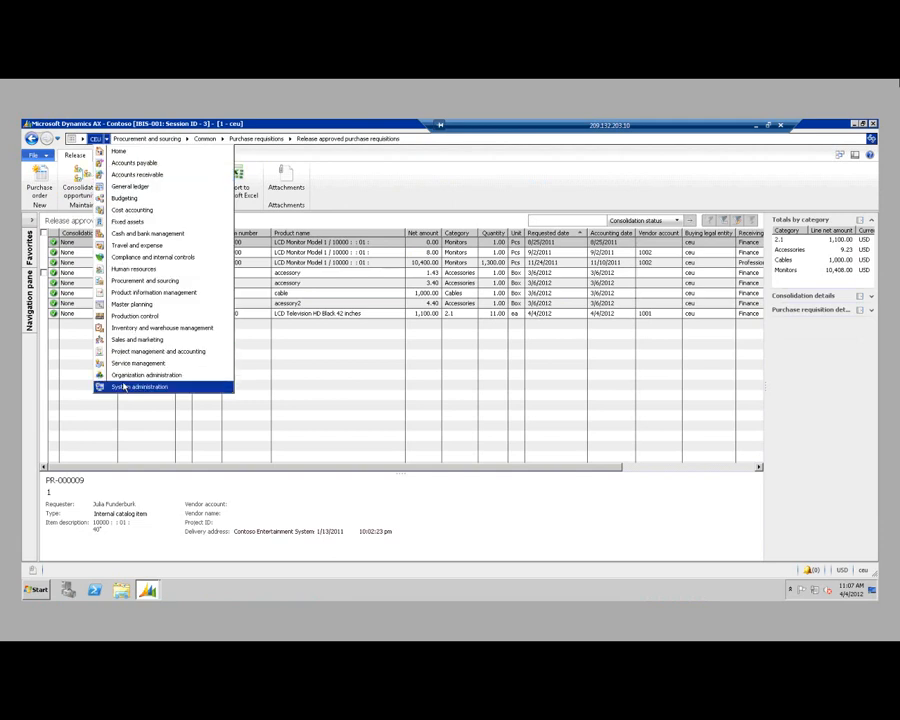
# Open the user relations in System administration, review how workers are linked to user IDs, and close the form.
pyautogui.click(124, 388)
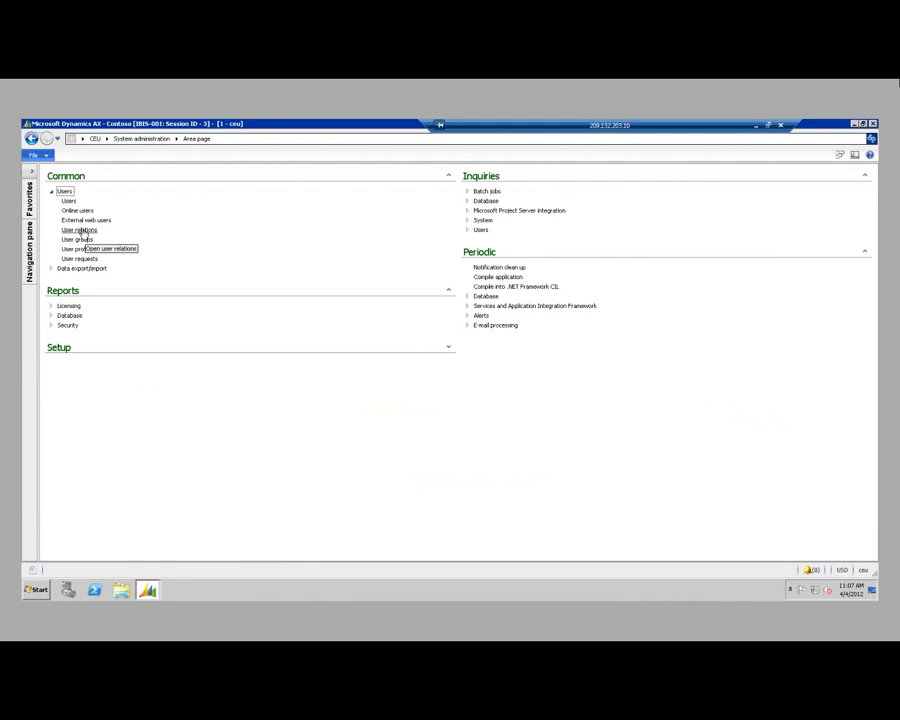
pyautogui.click(80, 230)
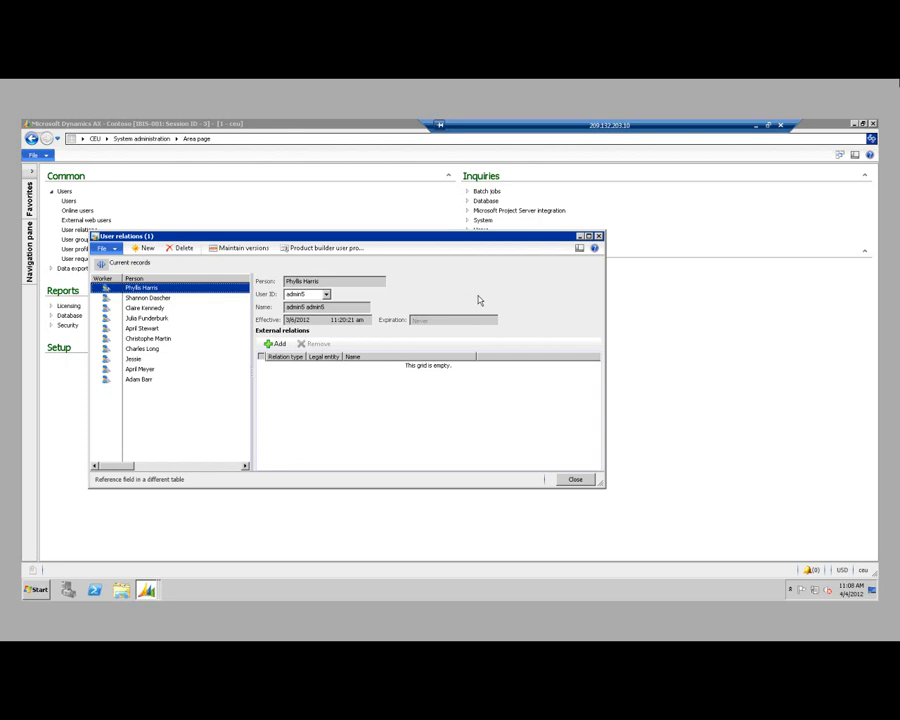
pyautogui.click(568, 481)
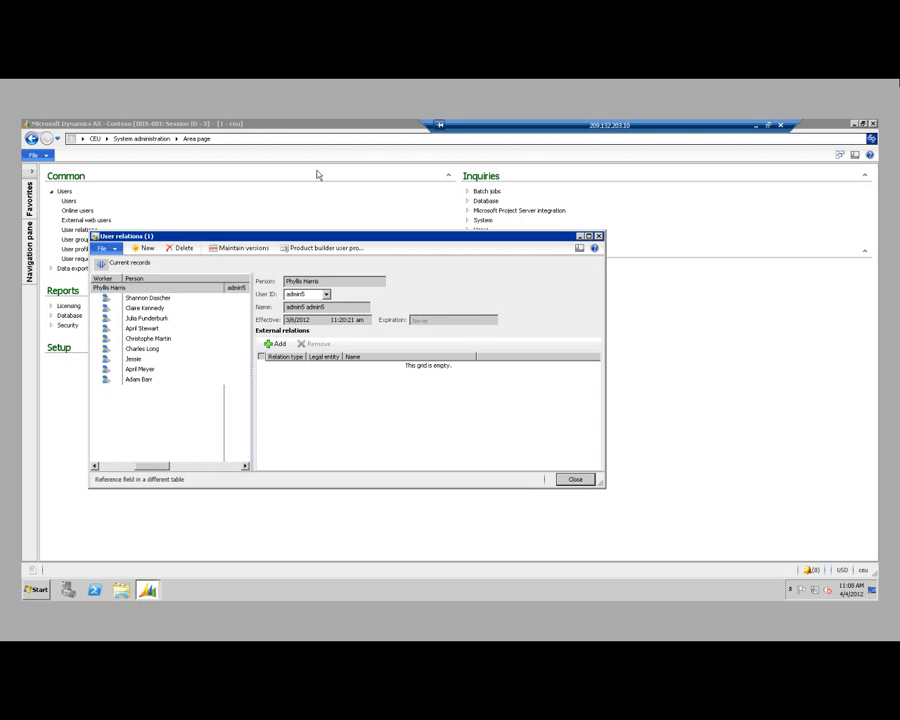
# Open the Jobs list in Human resources and review the defined jobs.
pyautogui.click(106, 139)
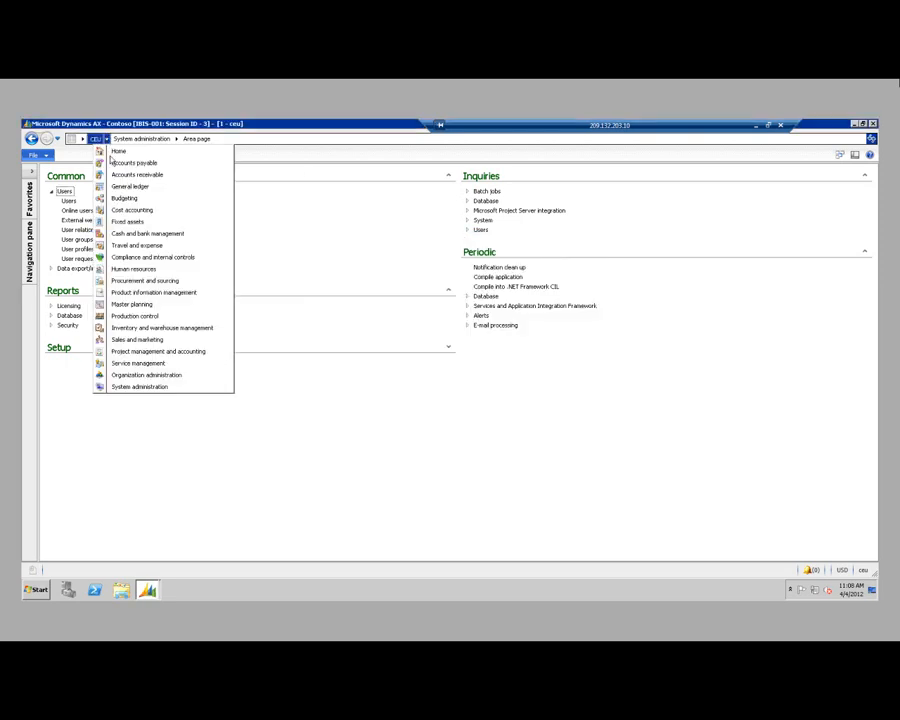
pyautogui.click(130, 269)
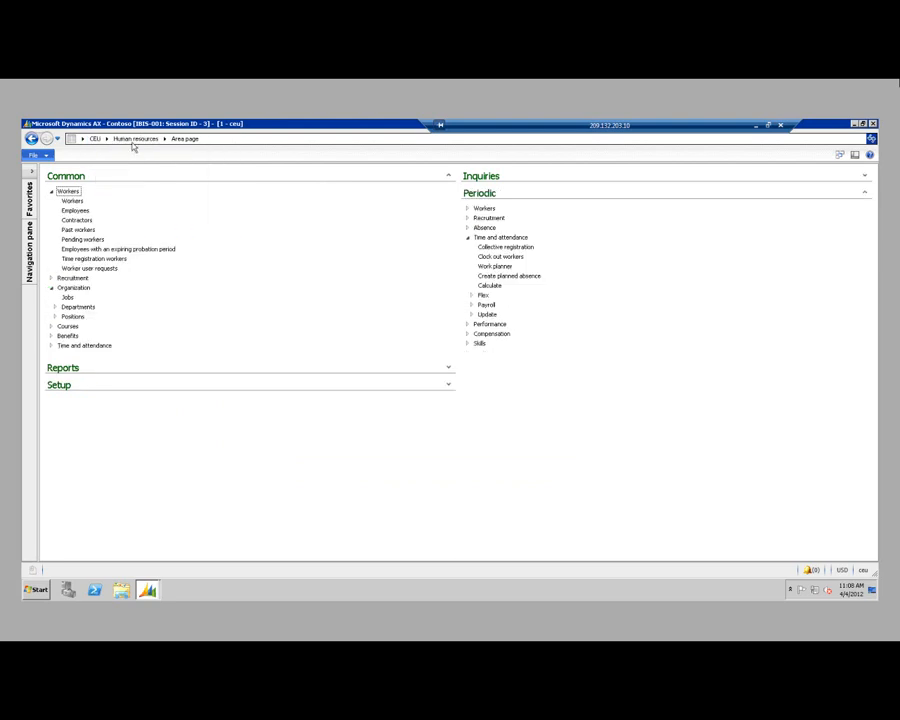
pyautogui.click(70, 299)
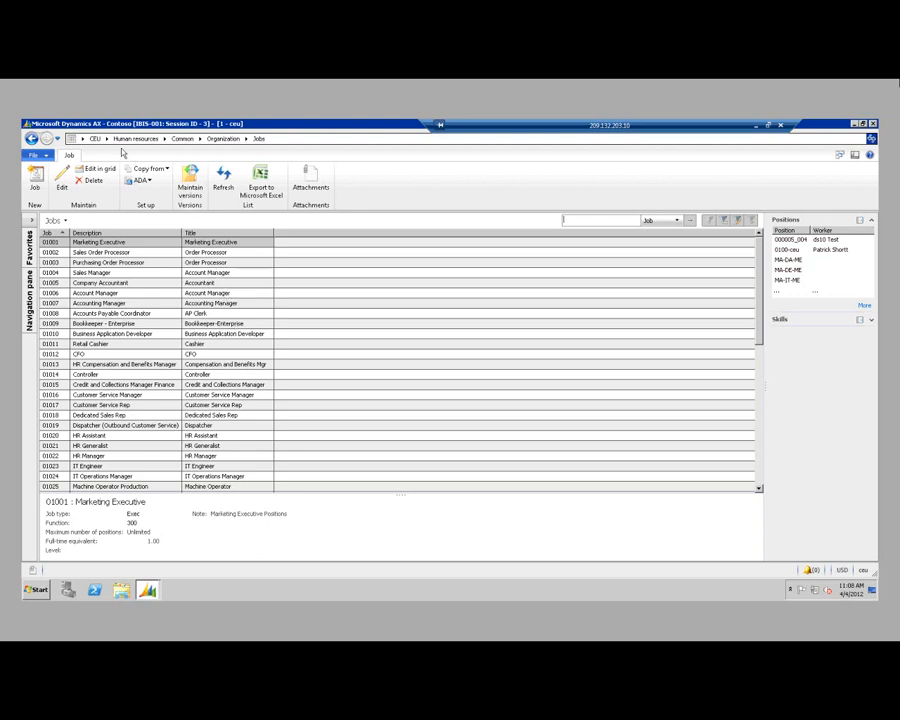
# Open the Coordinator position 0310-ceu from the Human resources positions, review its worker assignment and reporting position, and close it.
pyautogui.click(123, 143)
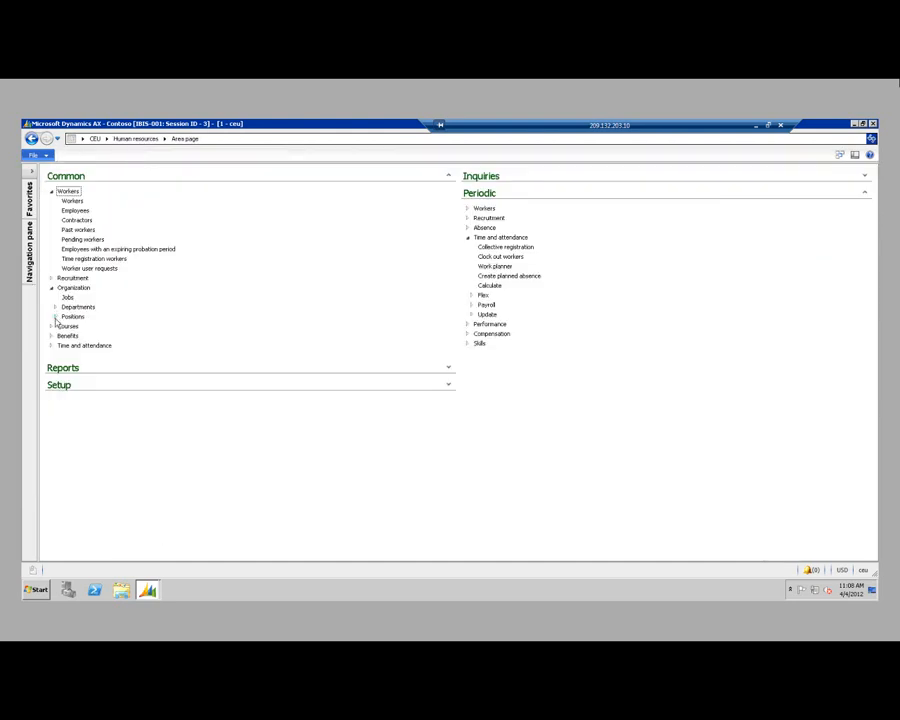
pyautogui.click(56, 317)
pyautogui.click(77, 326)
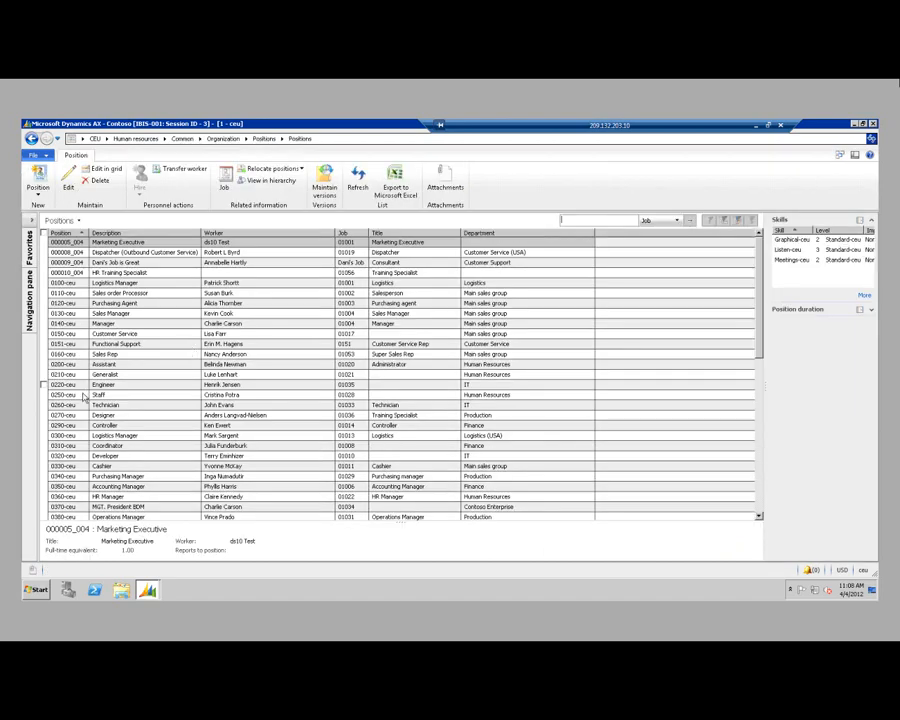
pyautogui.scroll(-3, 85, 420)
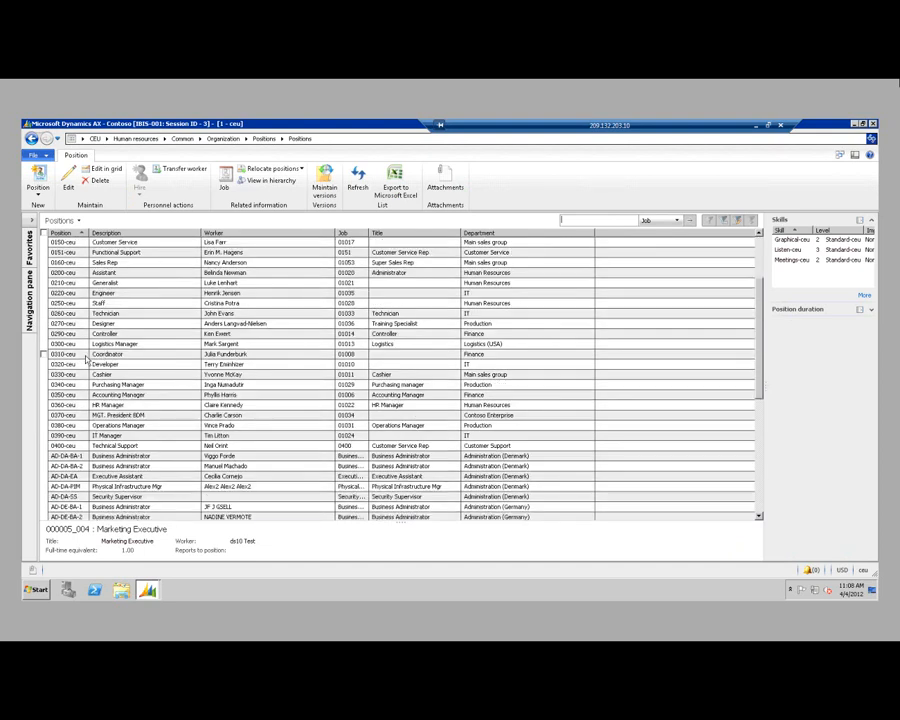
pyautogui.click(158, 356)
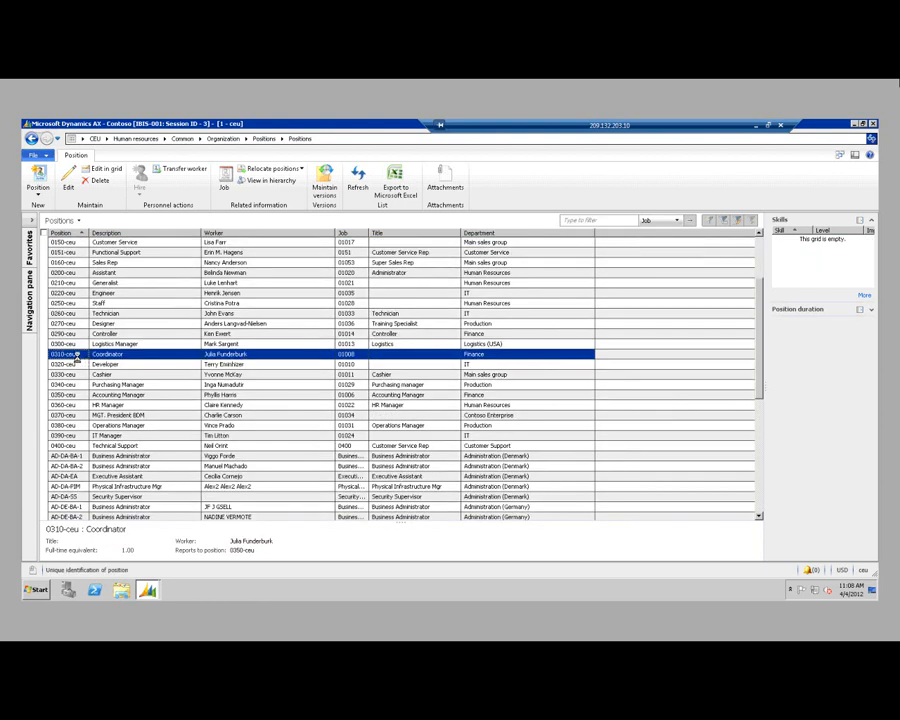
pyautogui.doubleClick(75, 355)
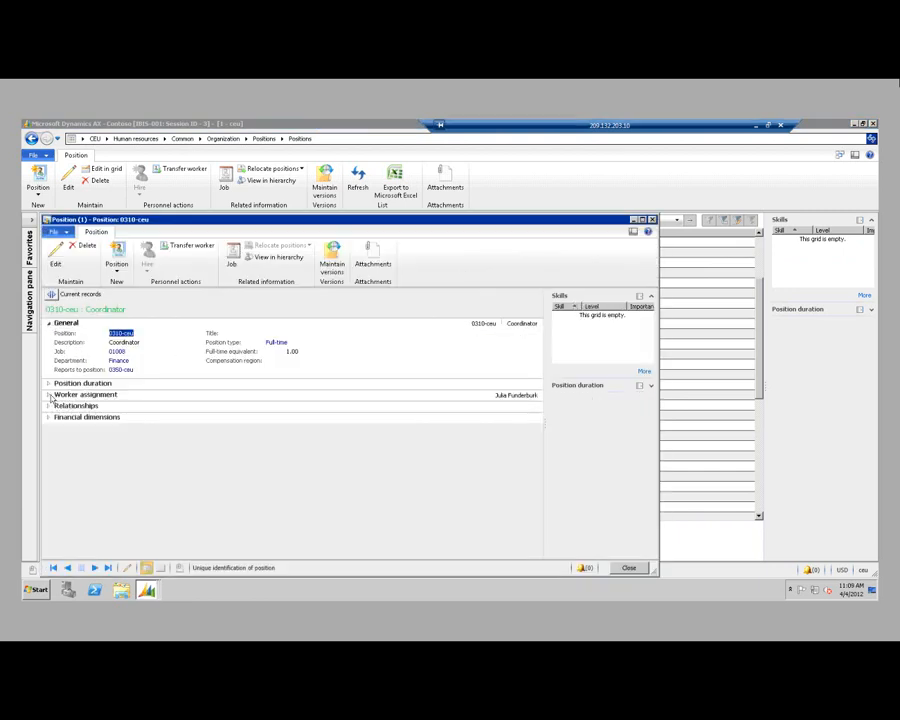
pyautogui.click(50, 396)
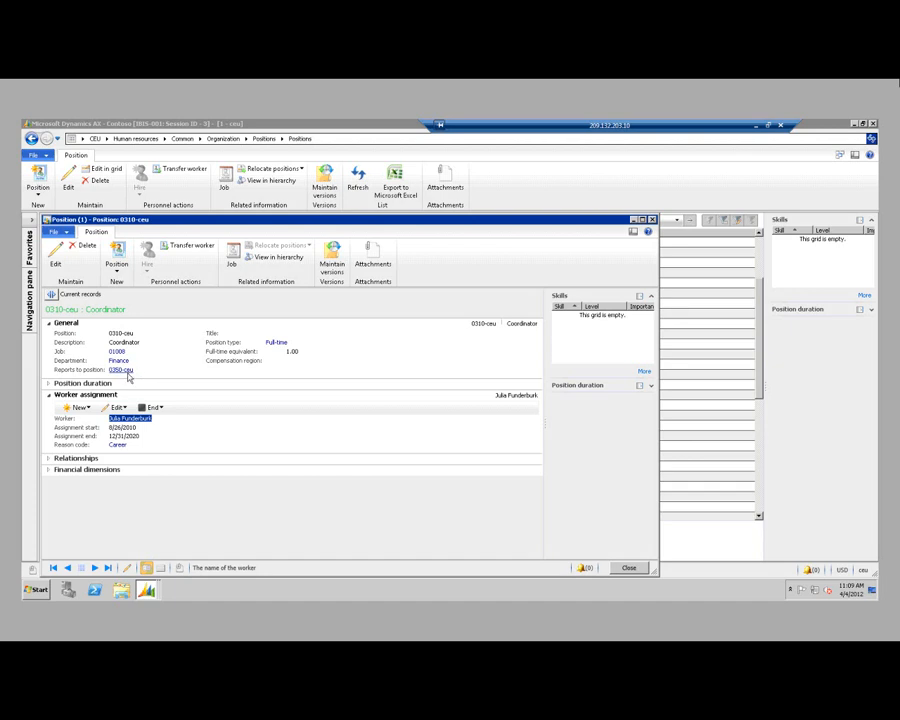
pyautogui.moveTo(128, 376)
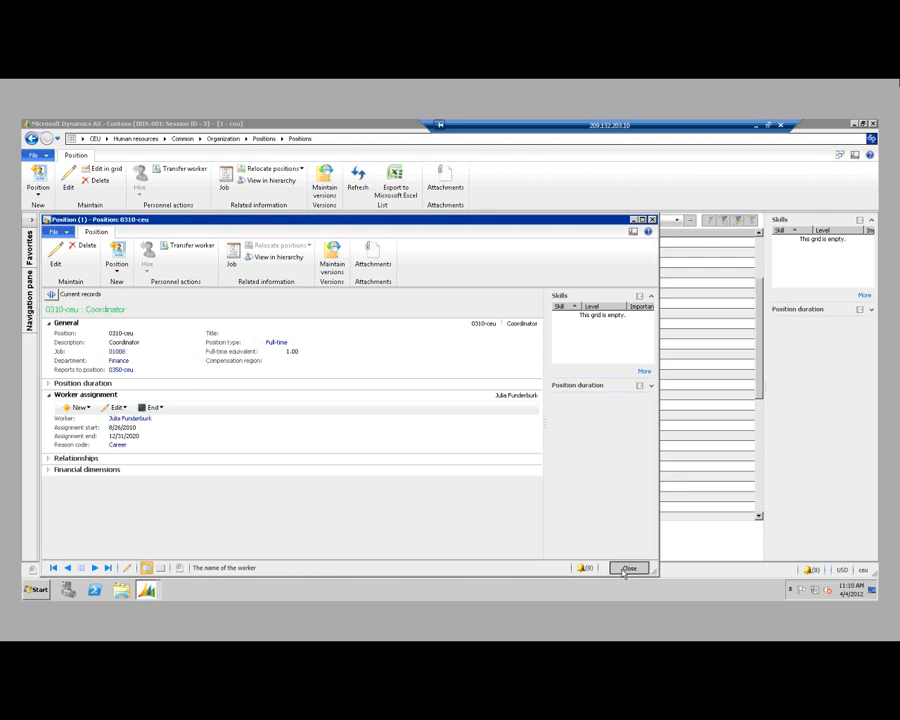
pyautogui.press('Escape')
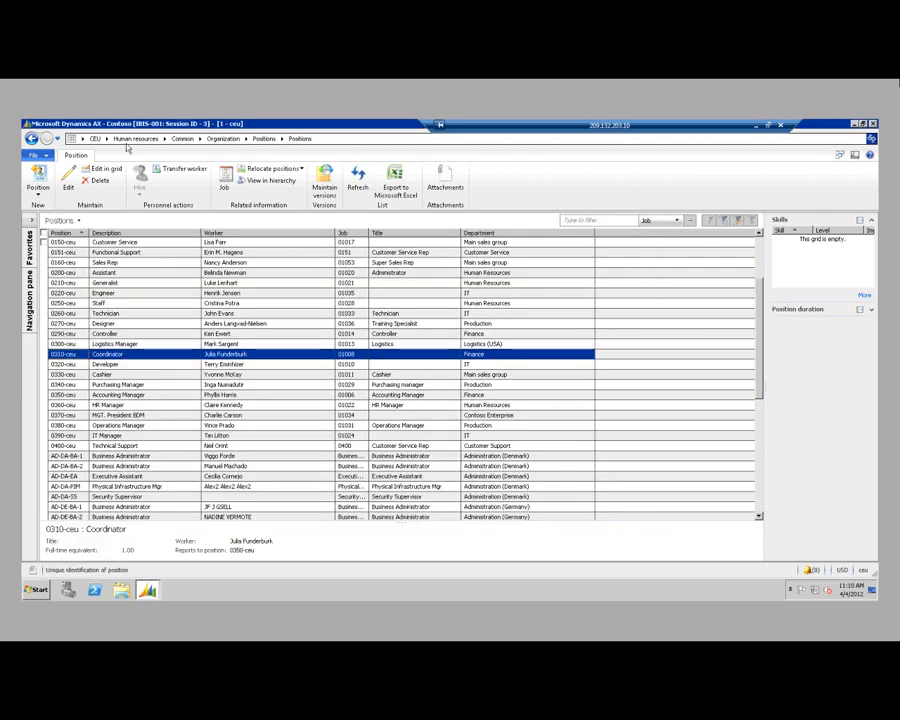
# Examine the Line position hierarchy from the Logistics Manager down to the Manager's reports, check the other hierarchy names, and minimize the remote session.
pyautogui.click(128, 144)
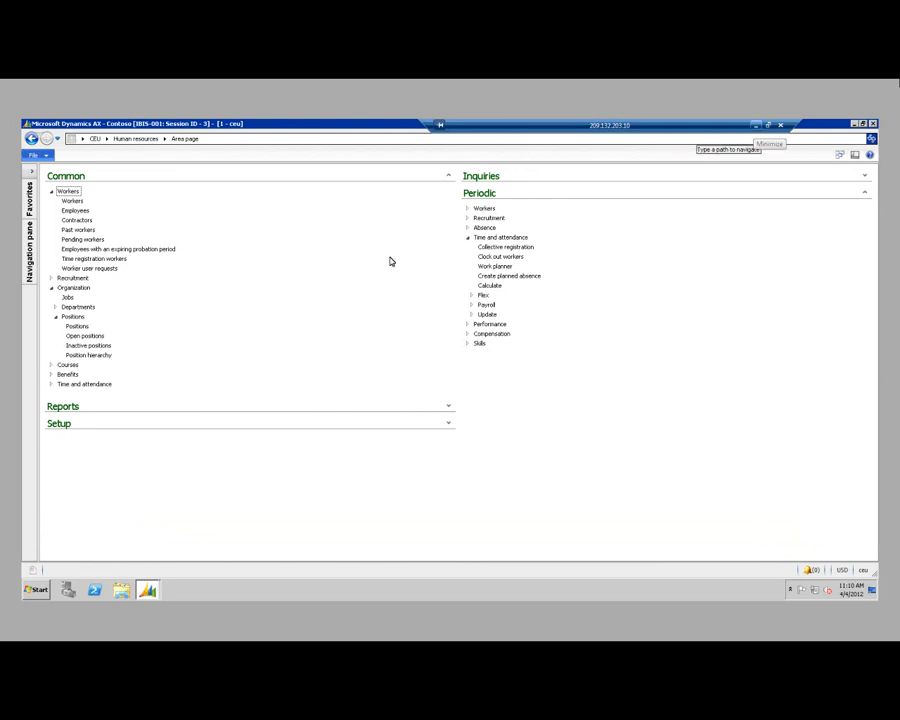
pyautogui.click(100, 356)
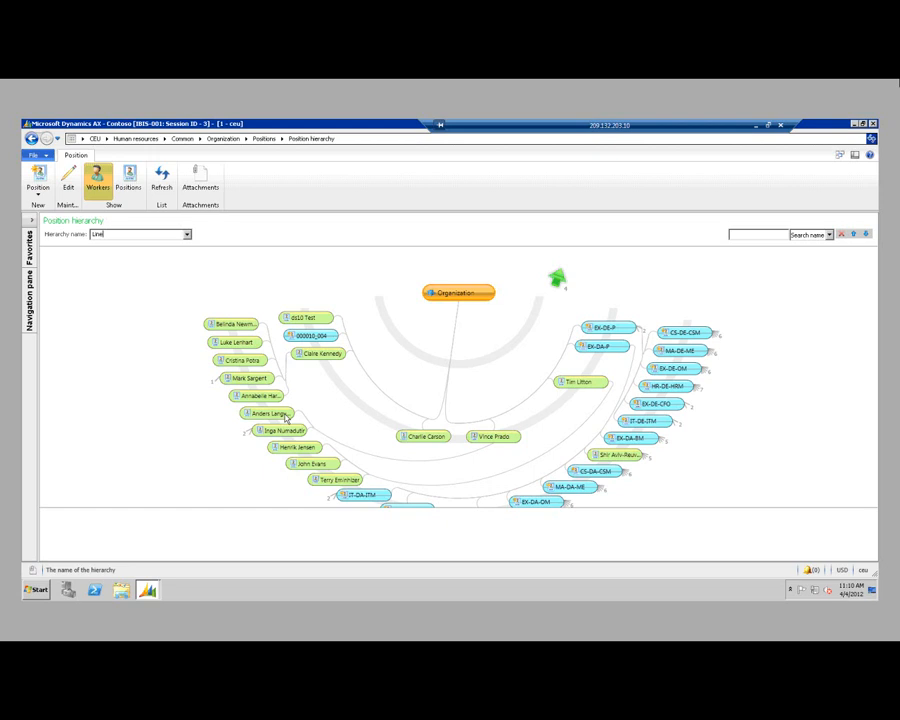
pyautogui.click(275, 376)
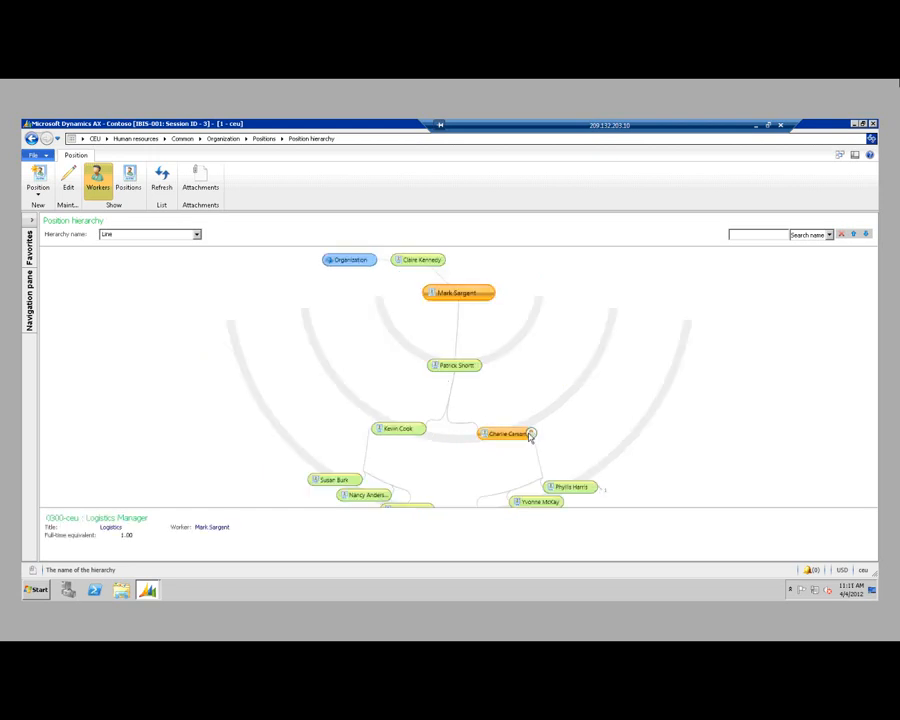
pyautogui.click(529, 435)
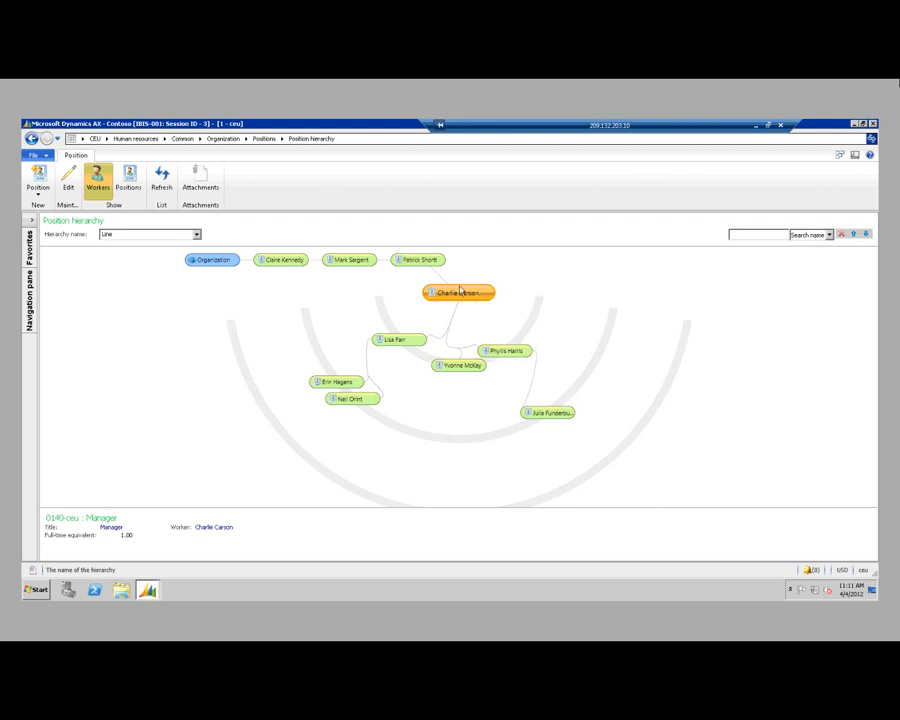
pyautogui.click(197, 236)
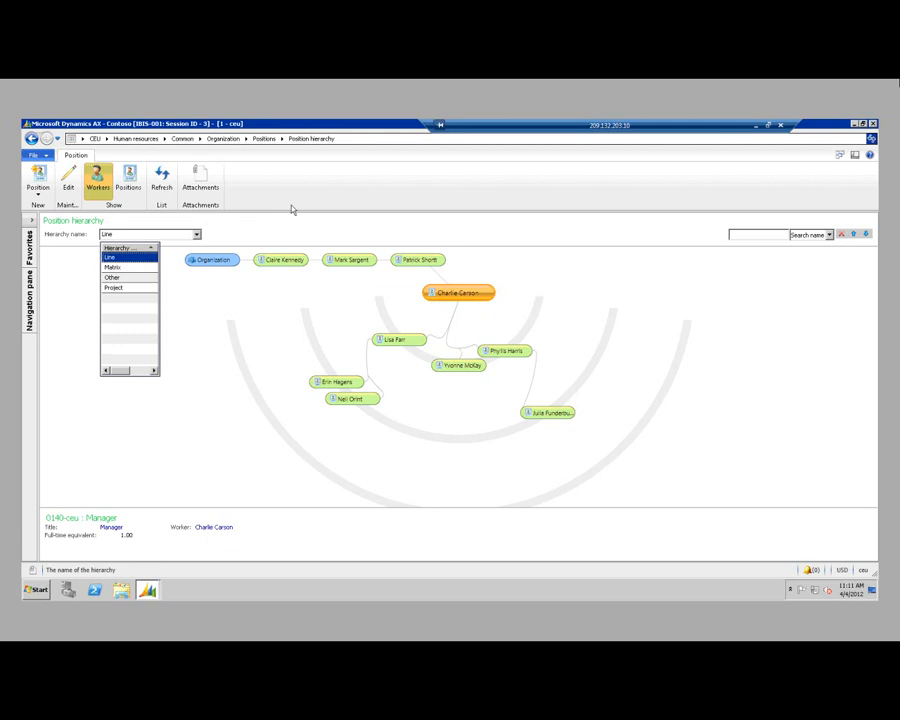
pyautogui.press('Escape')
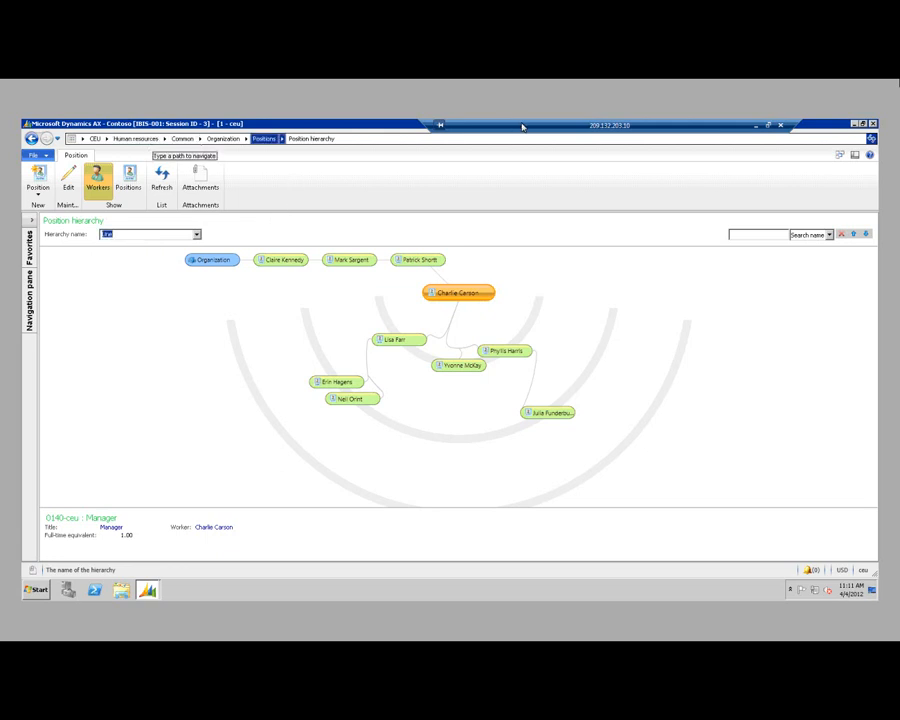
pyautogui.click(756, 128)
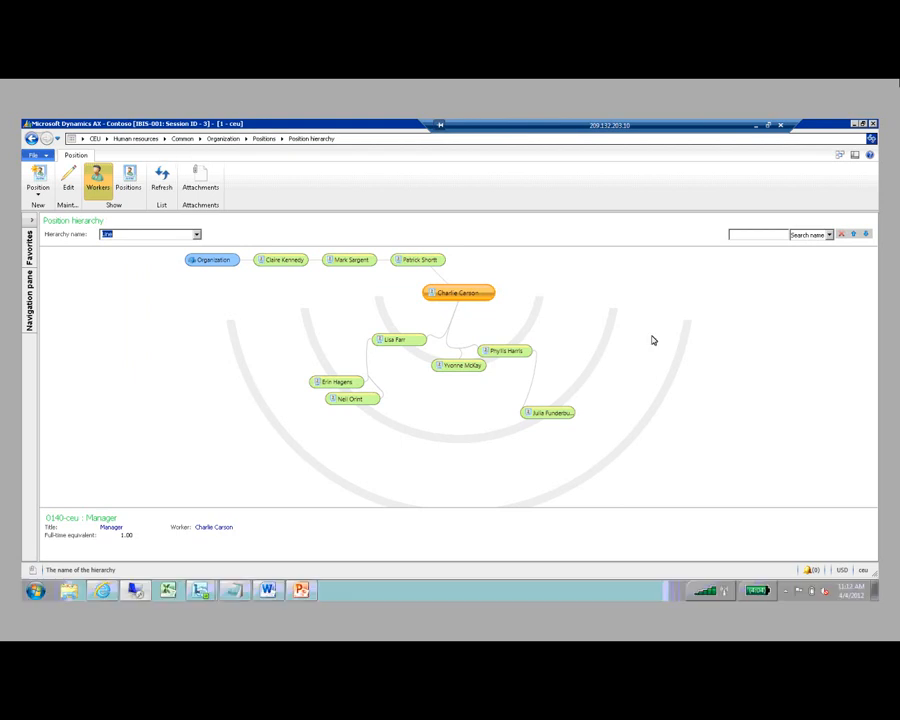
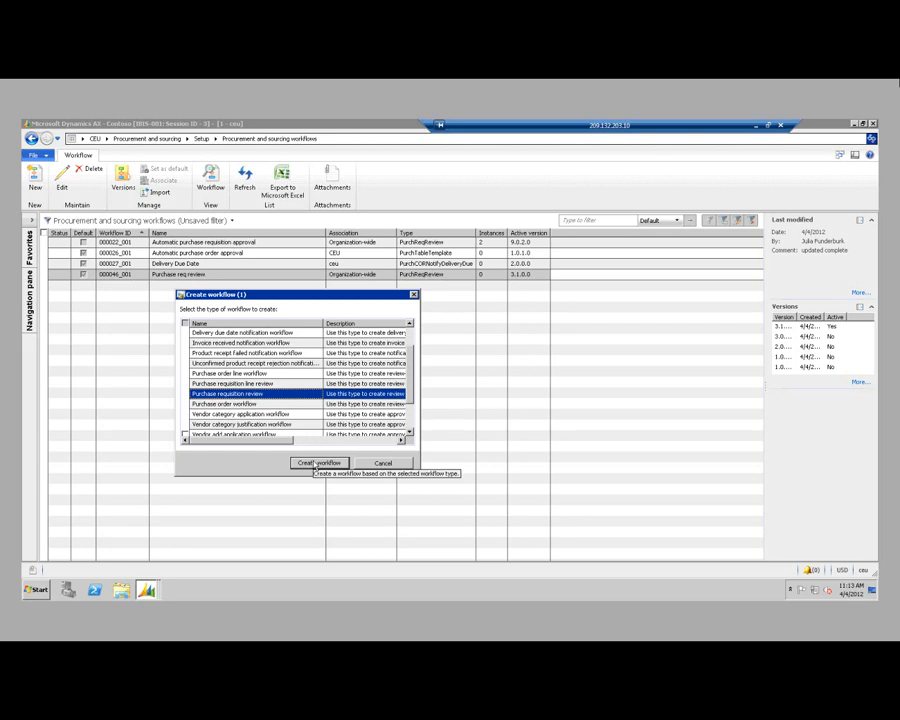
# Create a workflow of the Purchase requisition review type and slightly enlarge its editor window.
pyautogui.click(317, 463)
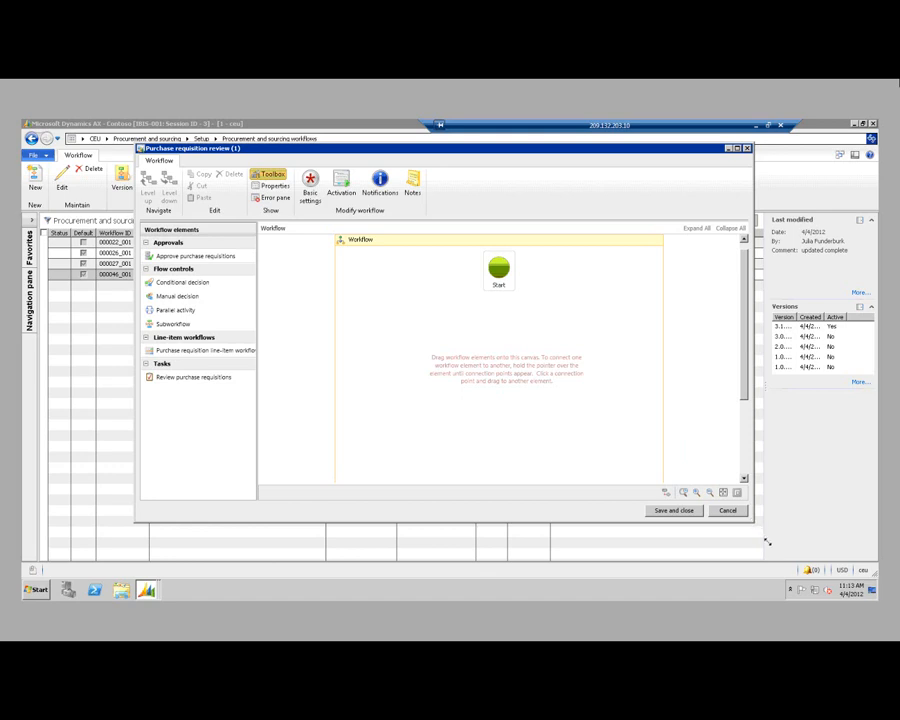
pyautogui.moveTo(767, 542); pyautogui.dragTo(768, 541)
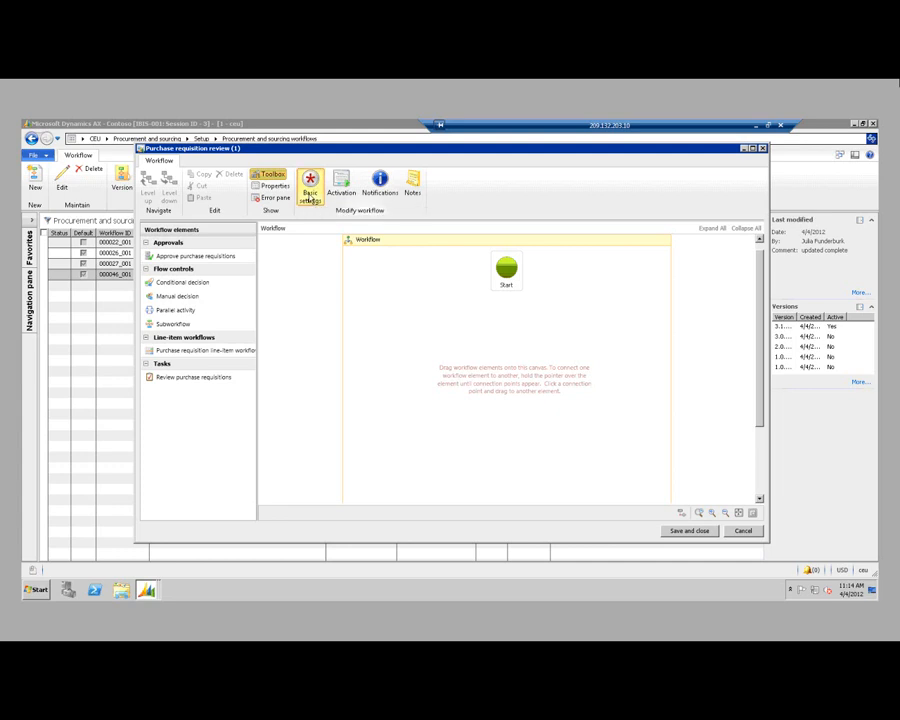
# Open the new workflow's basic settings and look through its activation and notification properties.
pyautogui.click(311, 196)
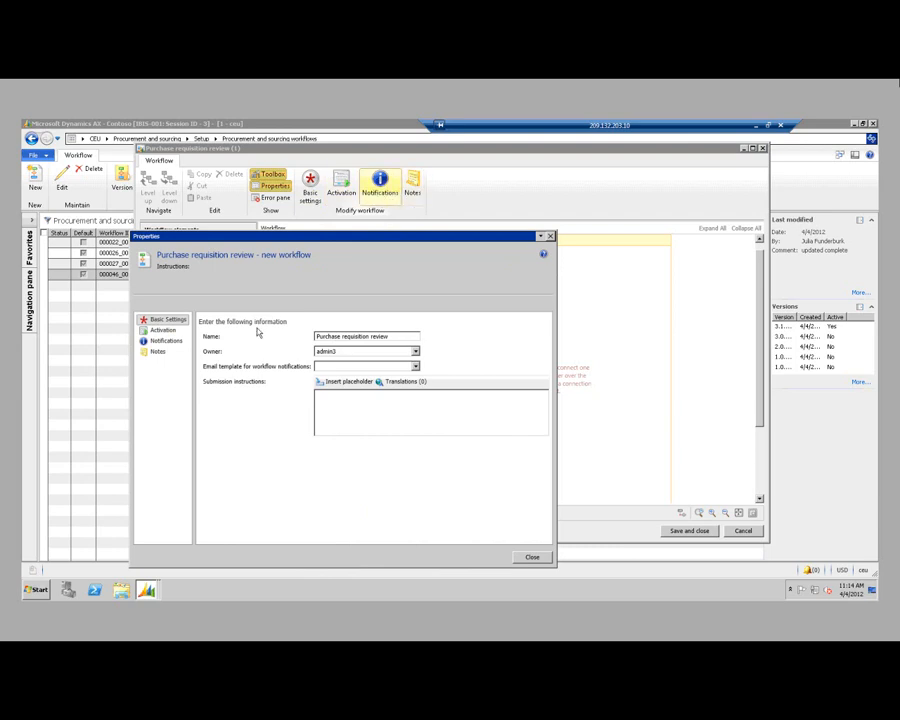
pyautogui.click(162, 331)
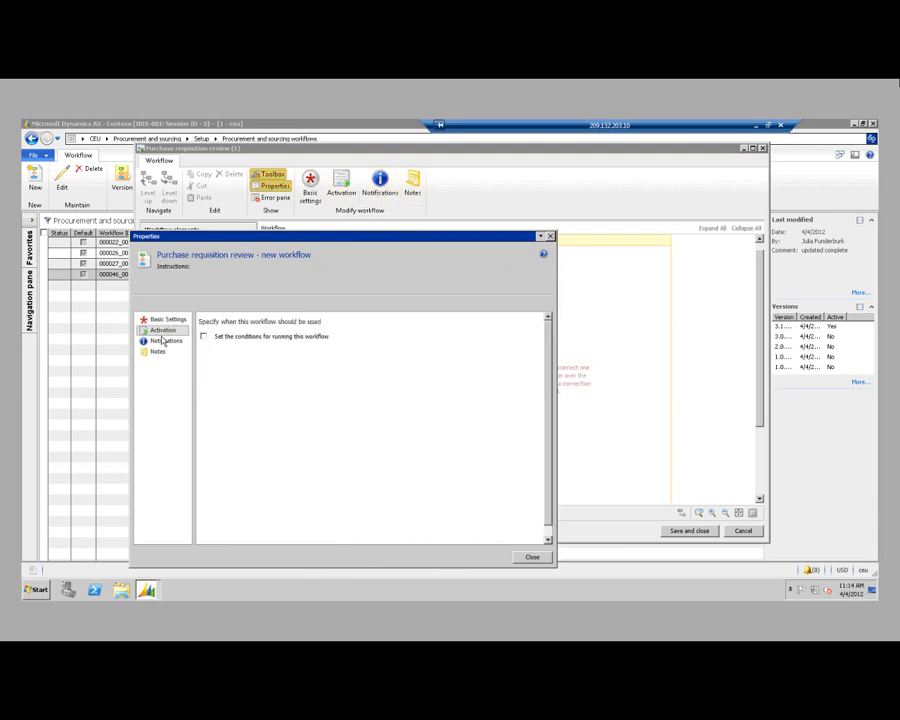
pyautogui.click(161, 339)
pyautogui.click(160, 320)
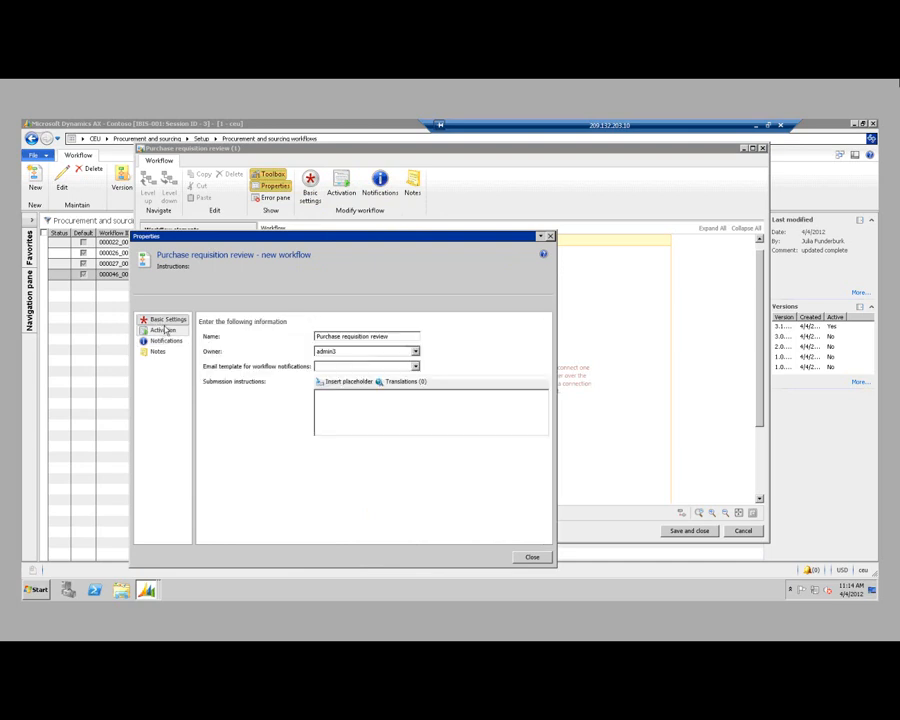
# Keep the workflow name Purchase requisition review, set the owner to admin3, and enter the submission instructions "Submit to Workflow".
pyautogui.click(404, 338)
pyautogui.moveTo(384, 340); pyautogui.dragTo(303, 338)
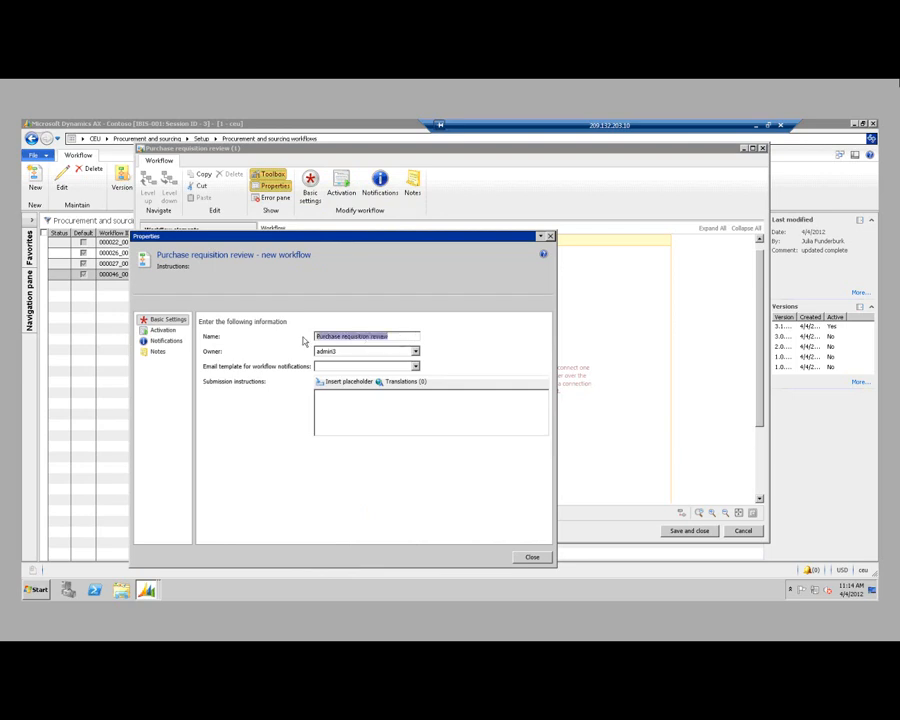
pyautogui.click(388, 354)
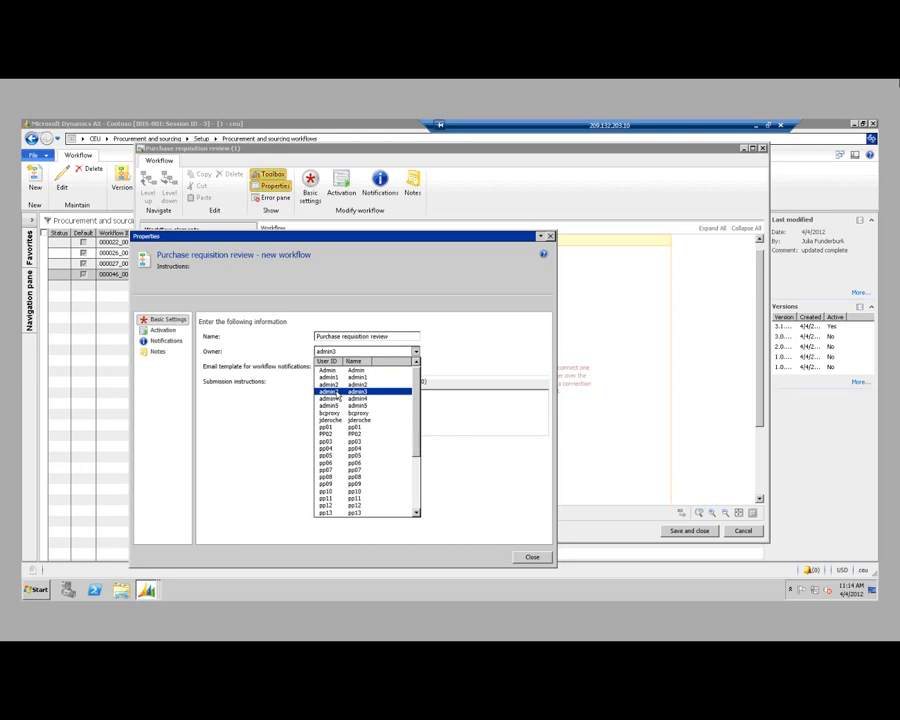
pyautogui.click(335, 393)
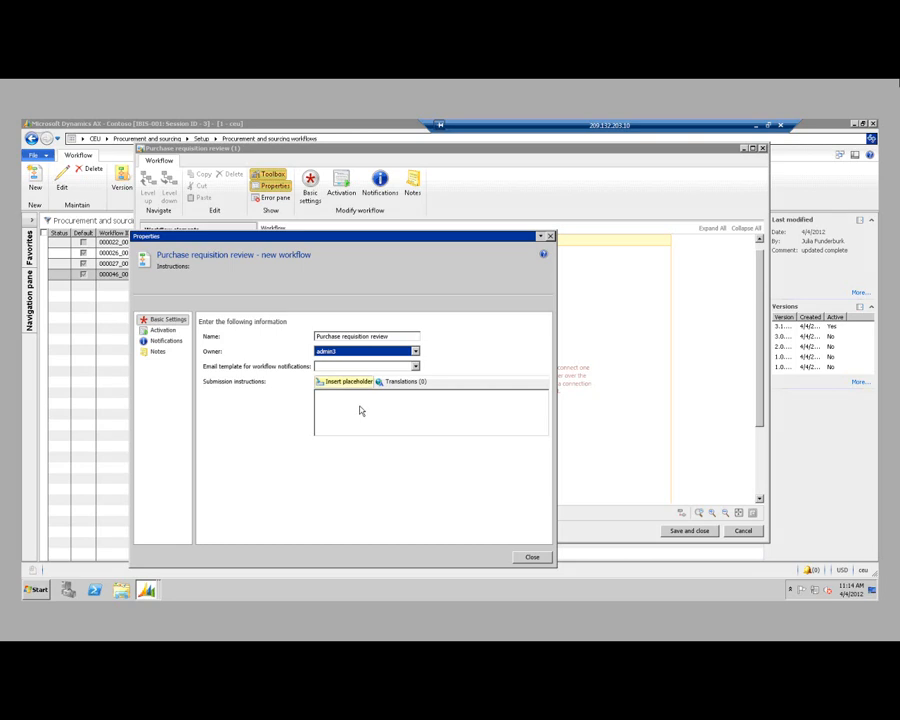
pyautogui.click(361, 410)
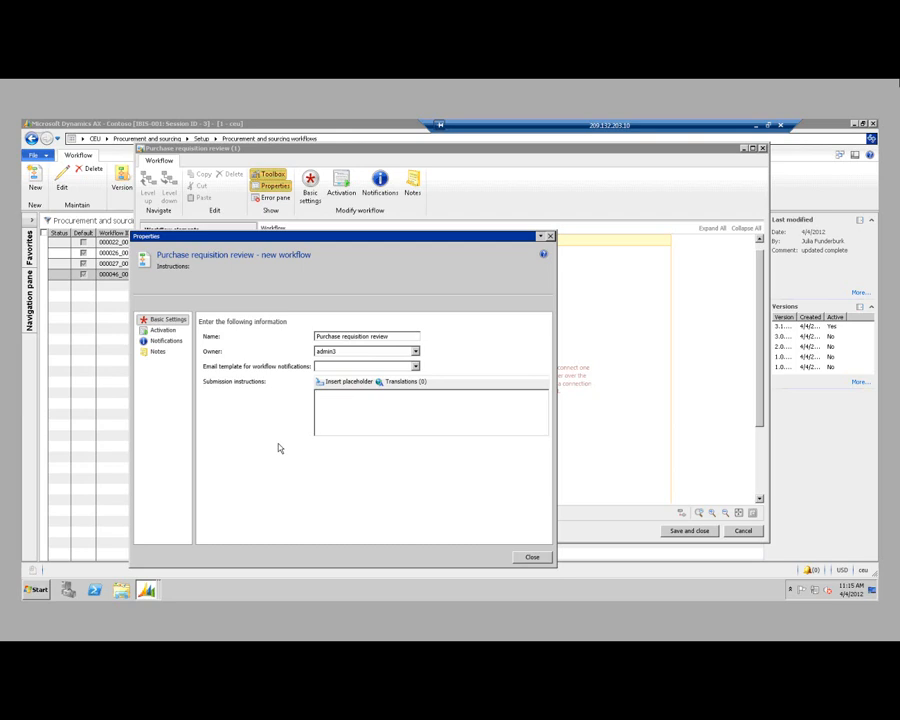
pyautogui.write('Submit to Workflow')
# Examine the workflow's activation condition option, leaving it disabled, and view the events available for notifications.
pyautogui.click(165, 331)
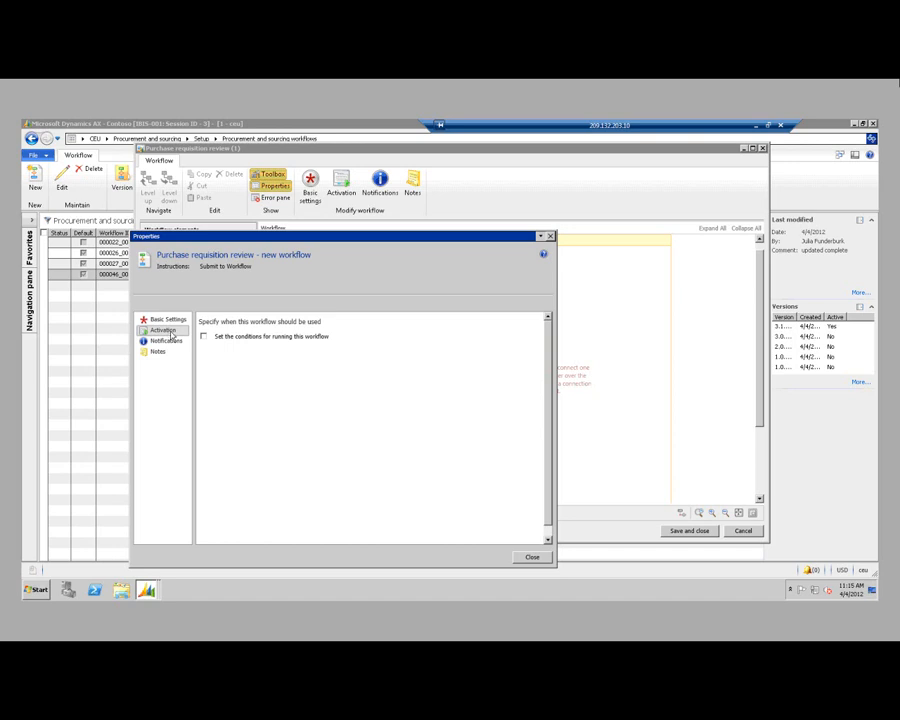
pyautogui.click(203, 337)
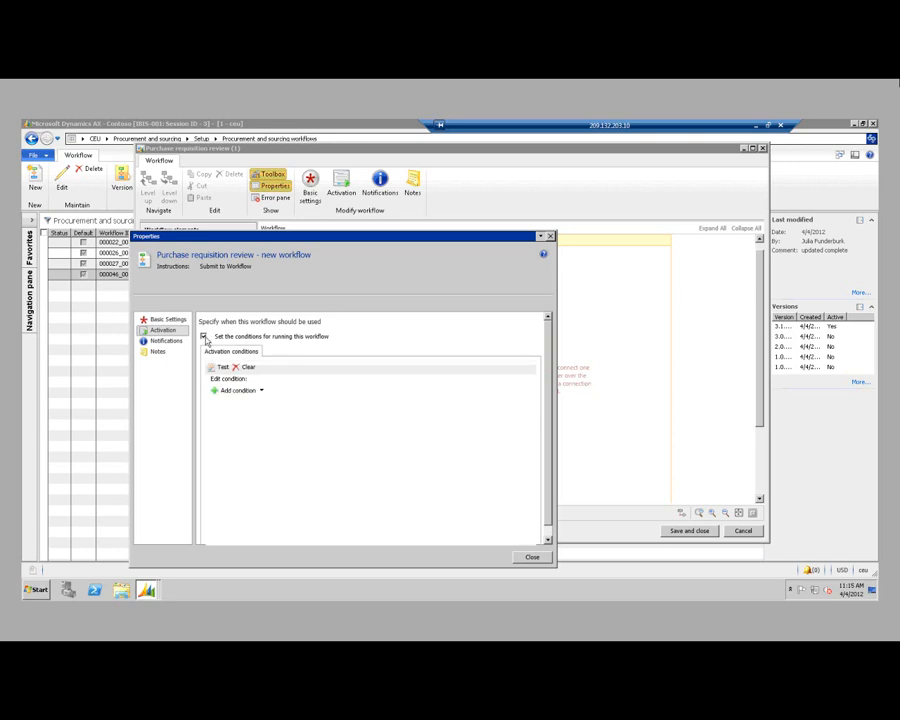
pyautogui.click(203, 337)
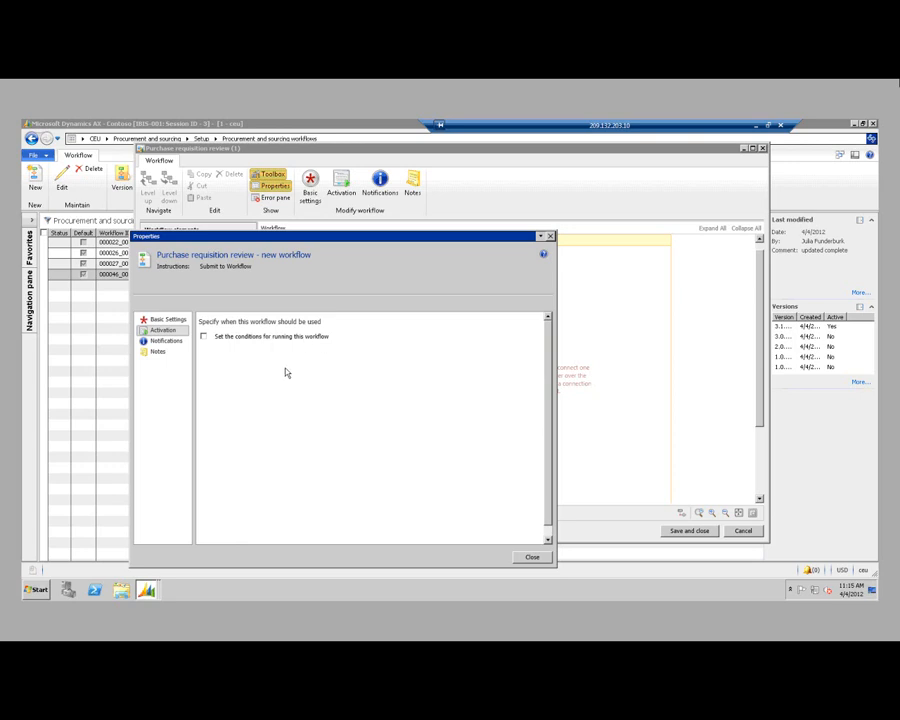
pyautogui.click(175, 345)
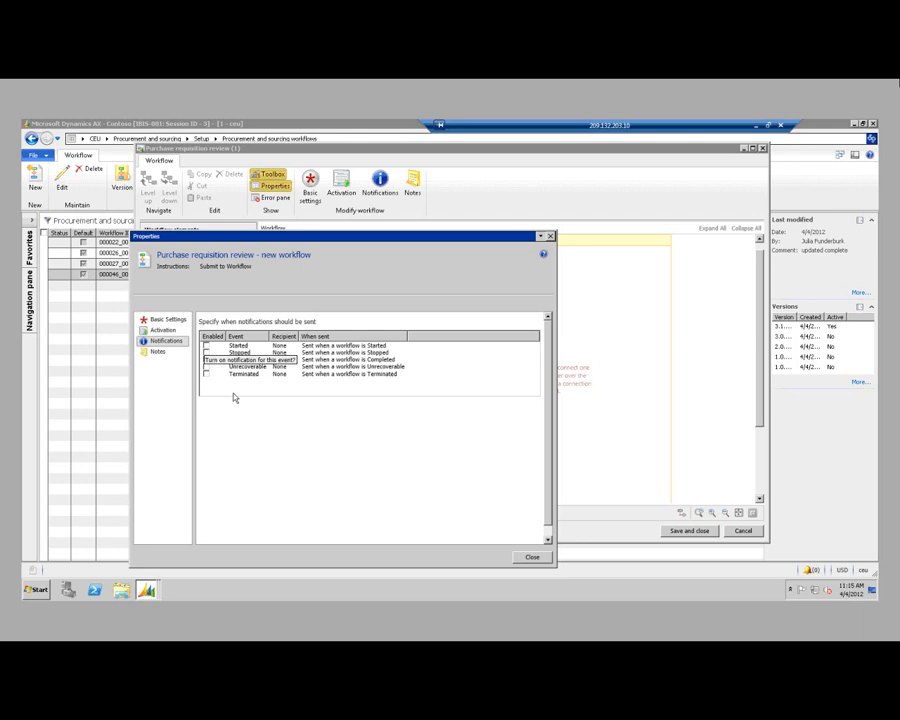
# Examine the Started event's notification text and recipient options, leaving the event disabled, and view the workflow's notes.
pyautogui.click(206, 345)
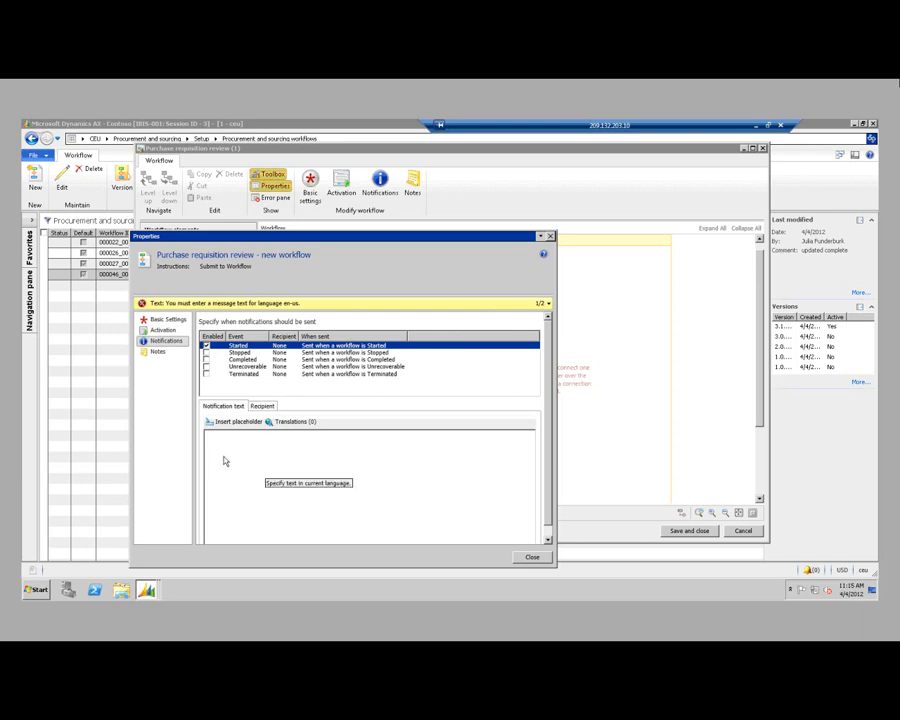
pyautogui.click(260, 410)
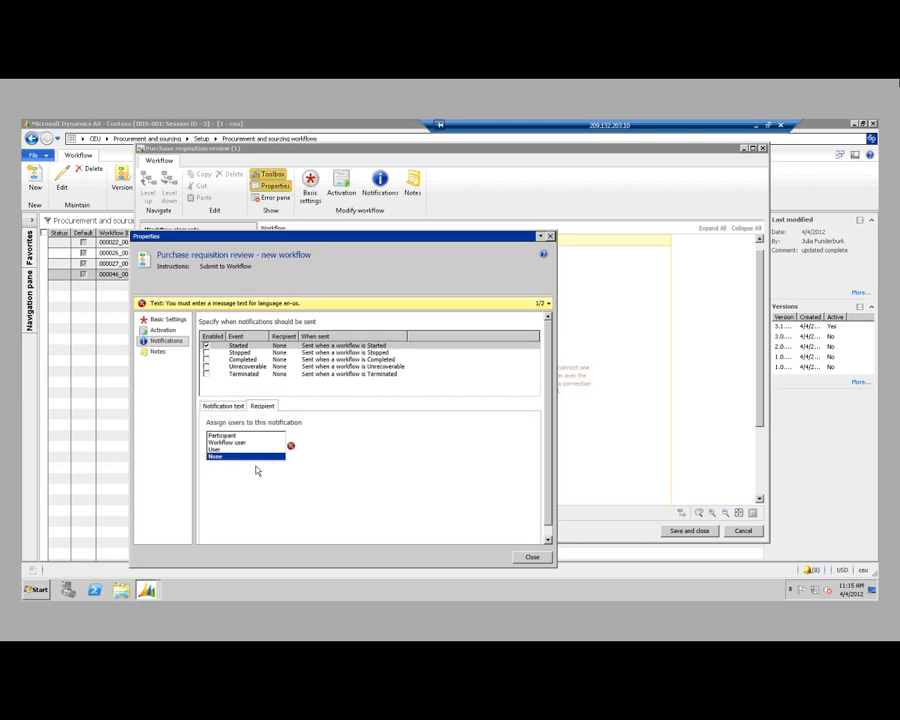
pyautogui.click(222, 407)
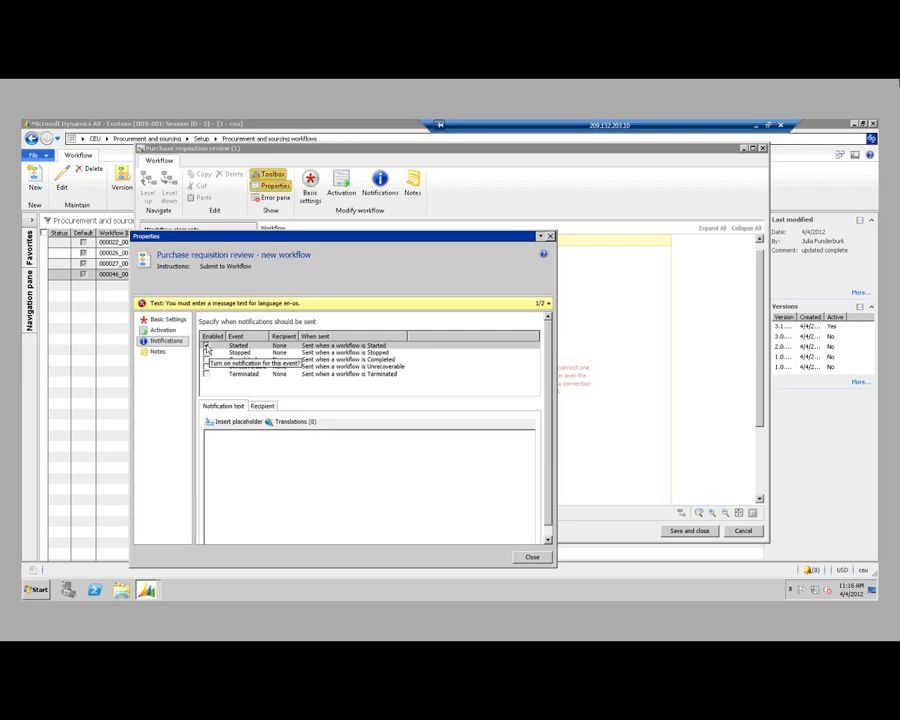
pyautogui.click(207, 347)
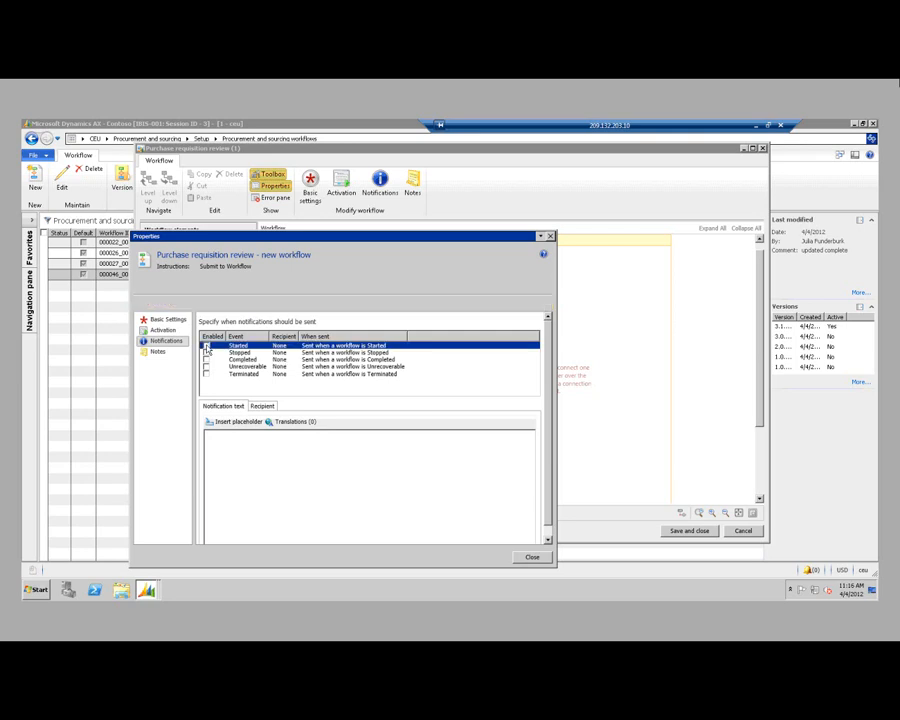
pyautogui.click(156, 353)
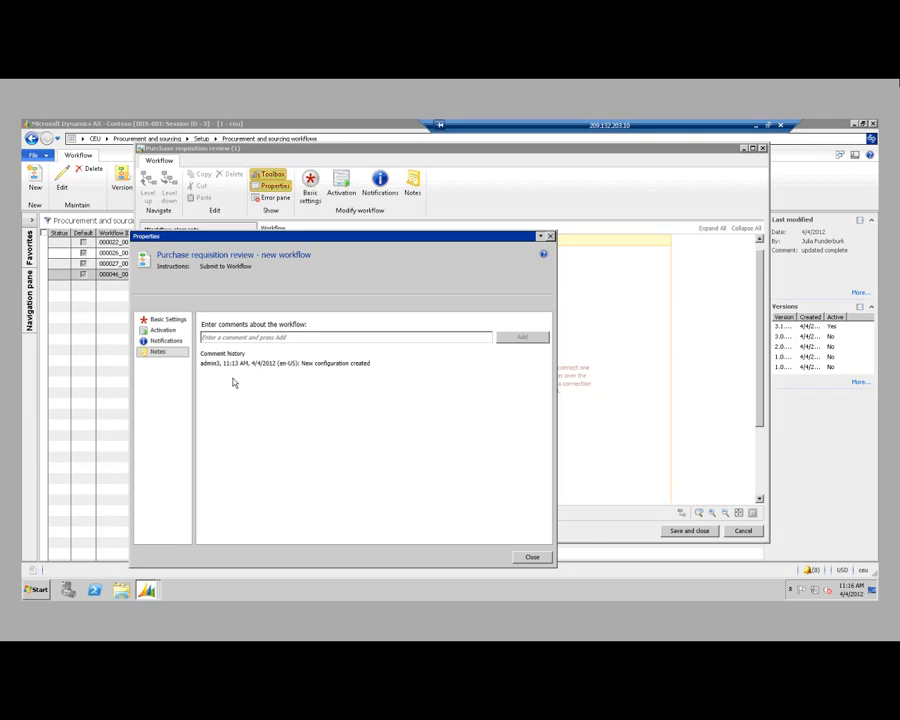
pyautogui.click(527, 559)
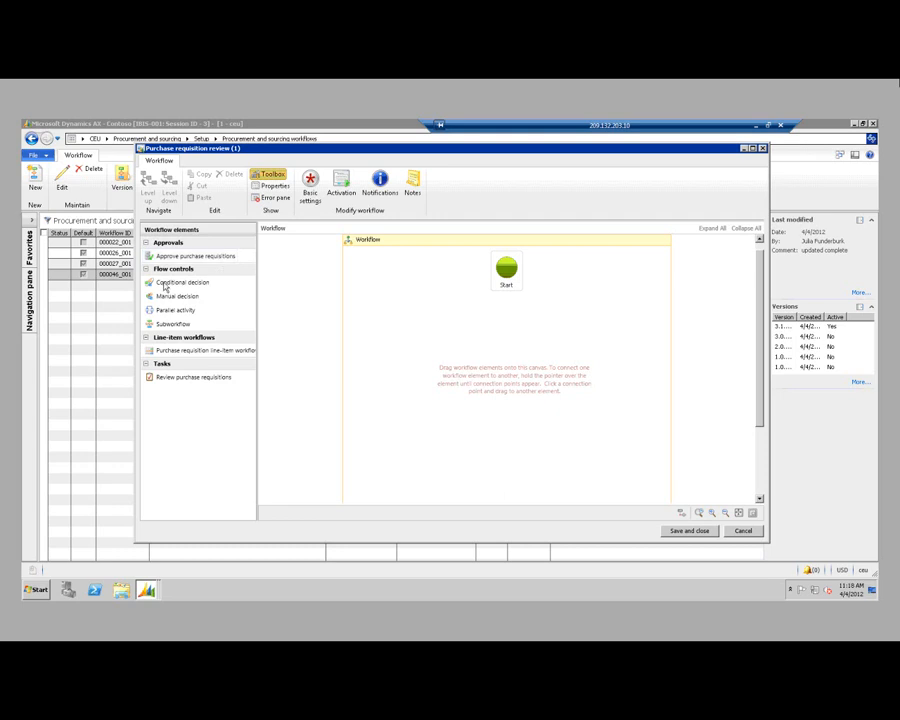
# Add a conditional decision below and to the left of Start, and move the End element up closer to it.
pyautogui.moveTo(162, 282)
pyautogui.mouseDown()
pyautogui.moveTo(216, 283)
pyautogui.moveTo(323, 307)
pyautogui.moveTo(420, 342)
pyautogui.mouseUp()
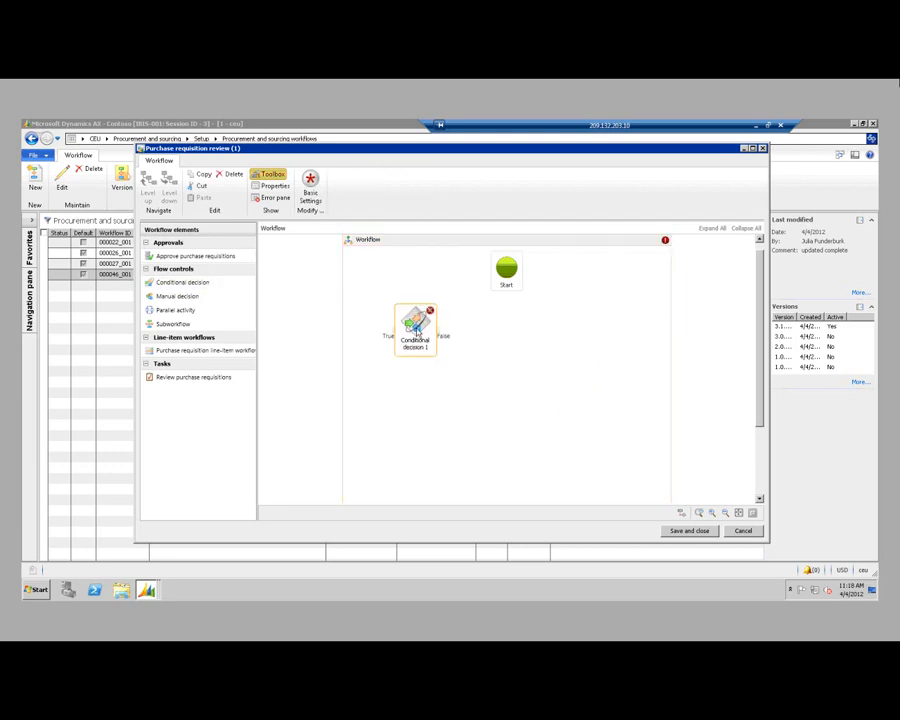
pyautogui.moveTo(416, 339); pyautogui.dragTo(417, 354)
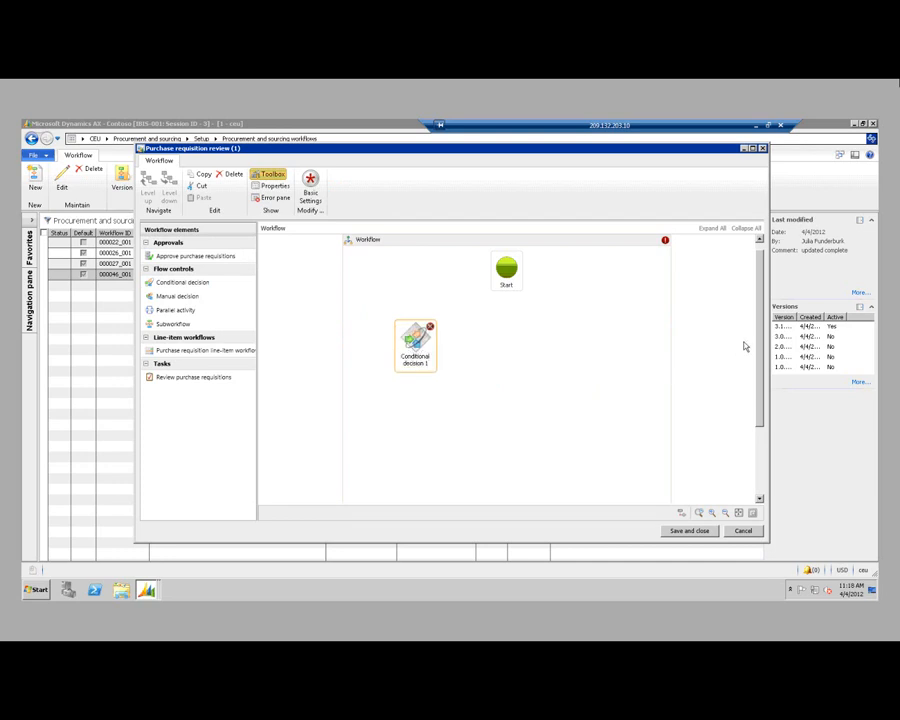
pyautogui.moveTo(758, 390); pyautogui.dragTo(757, 458)
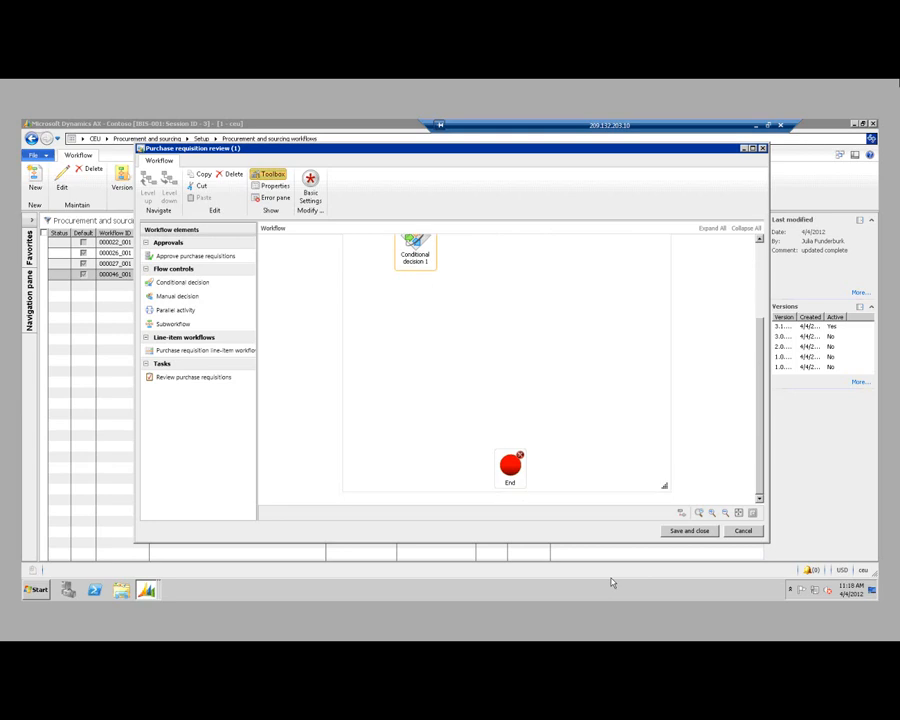
pyautogui.moveTo(510, 466); pyautogui.dragTo(507, 325)
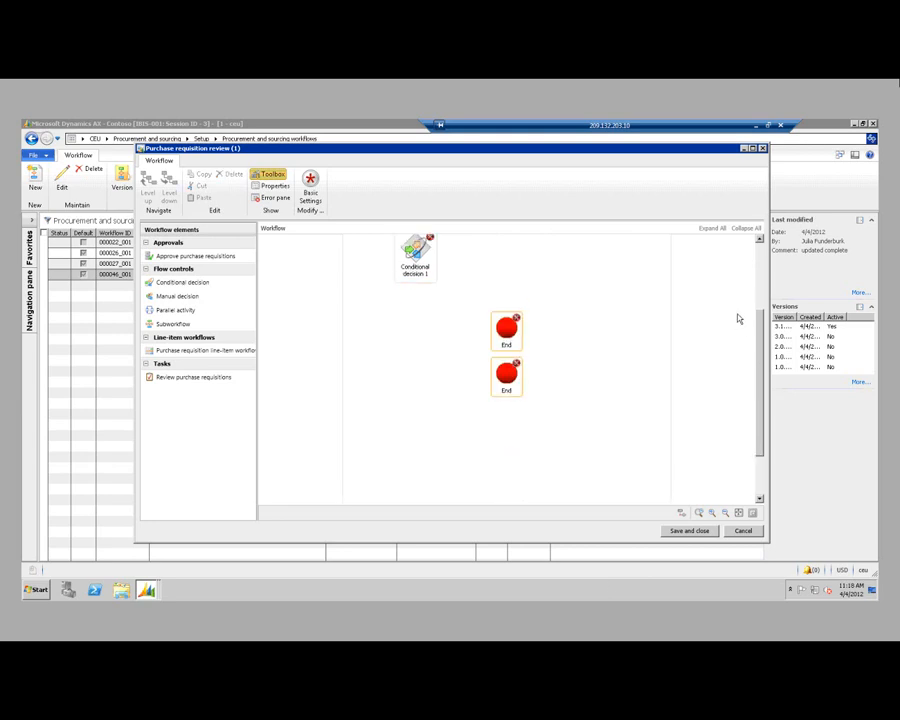
pyautogui.moveTo(759, 345); pyautogui.dragTo(759, 265)
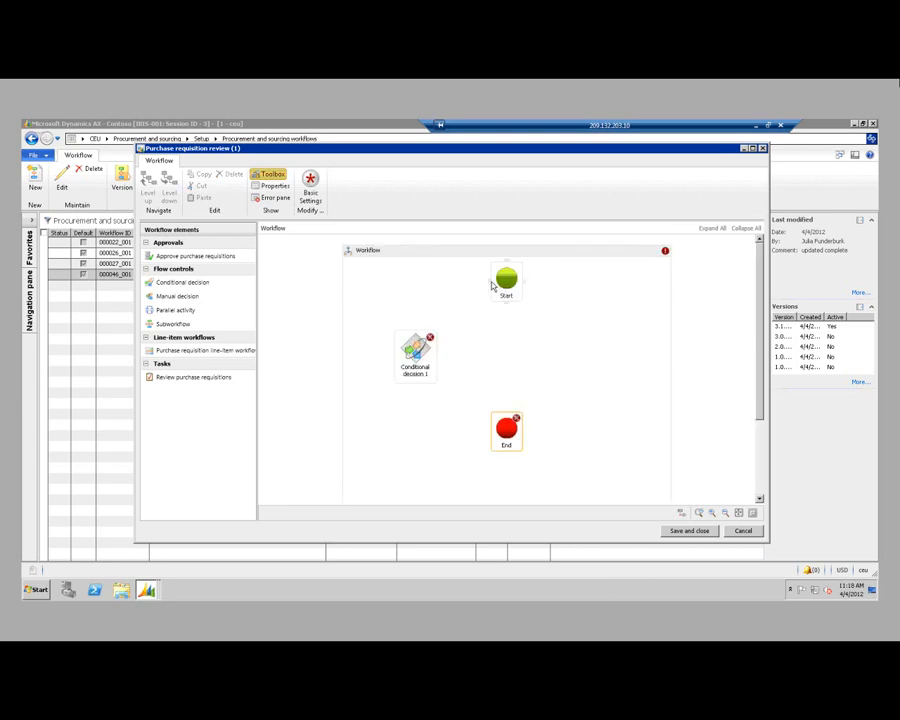
# Connect Start to the conditional decision and route its True branch to a new Approve purchase requisitions element.
pyautogui.moveTo(490, 287); pyautogui.dragTo(419, 338)
pyautogui.moveTo(183, 258); pyautogui.dragTo(358, 439)
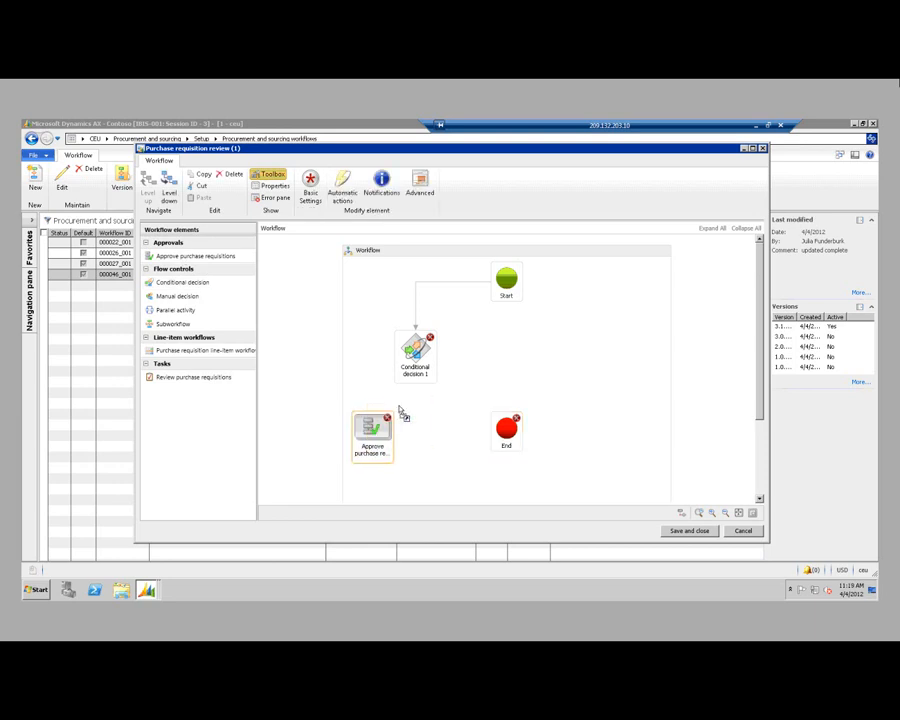
pyautogui.moveTo(394, 358)
pyautogui.moveTo(394, 362); pyautogui.dragTo(375, 418)
# Route the decision's False branch through a new Review purchase requisitions task to the approval, and connect the approval to End.
pyautogui.moveTo(449, 355)
pyautogui.moveTo(203, 376); pyautogui.dragTo(492, 354)
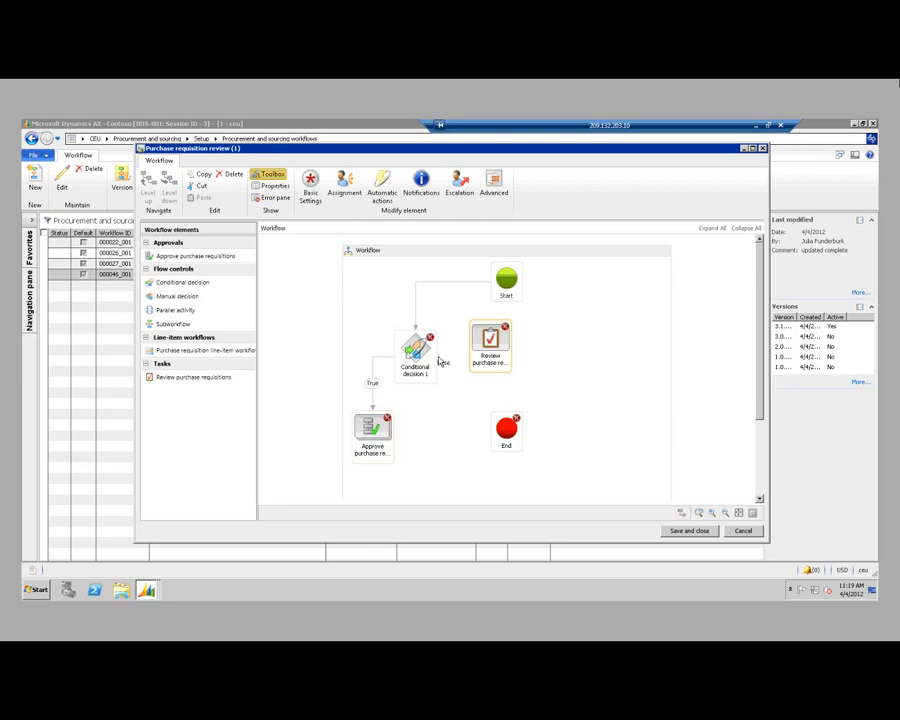
pyautogui.moveTo(473, 349); pyautogui.dragTo(476, 354)
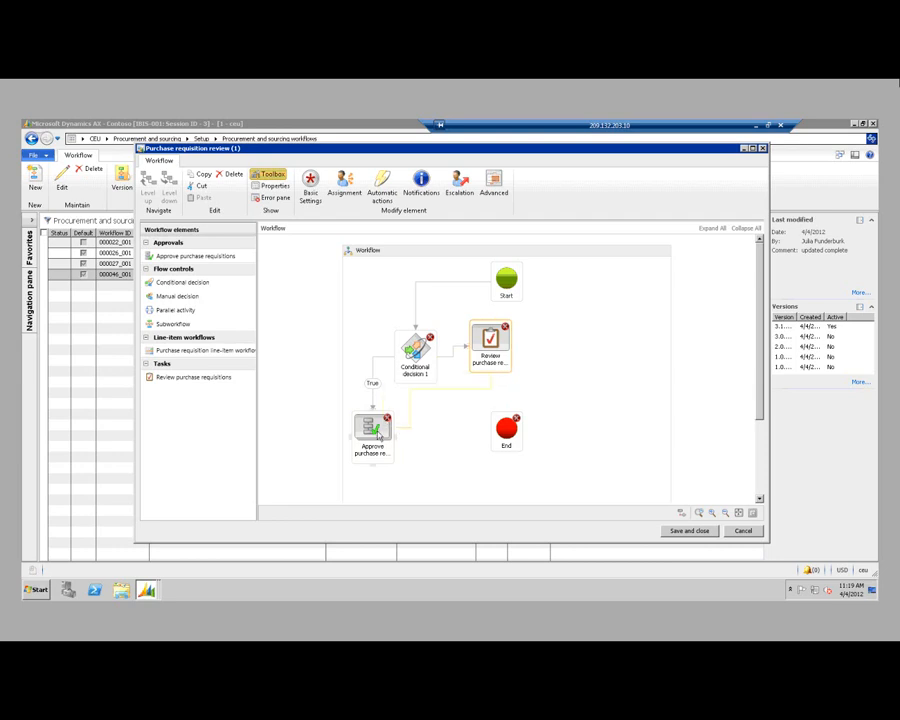
pyautogui.moveTo(378, 435); pyautogui.dragTo(380, 436)
pyautogui.moveTo(375, 469); pyautogui.dragTo(506, 462)
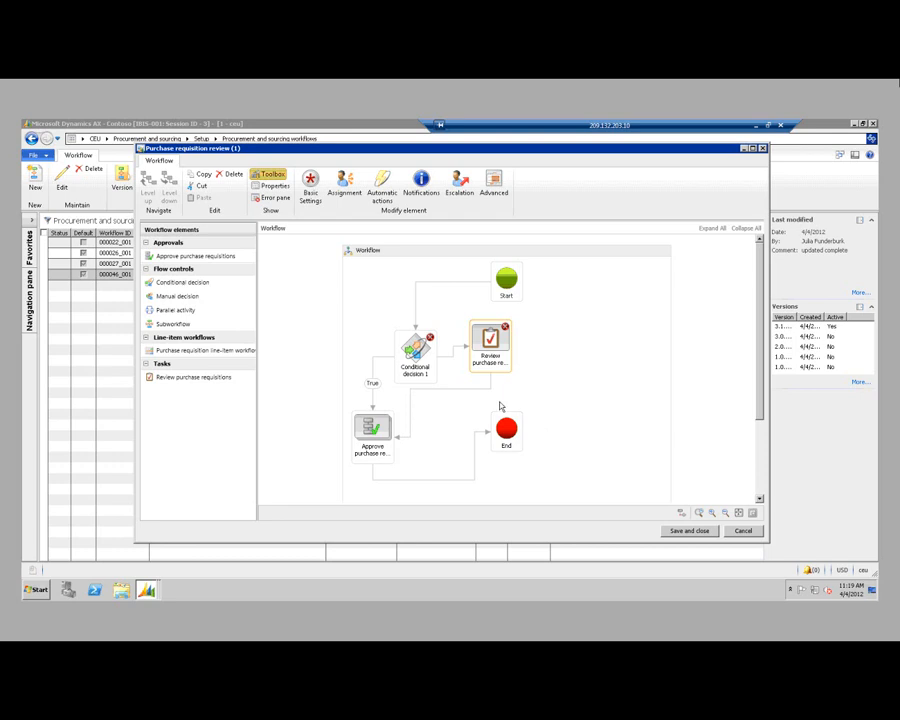
# Rename the conditional decision as "Is the Requisition Complete" in its basic settings.
pyautogui.click(428, 372)
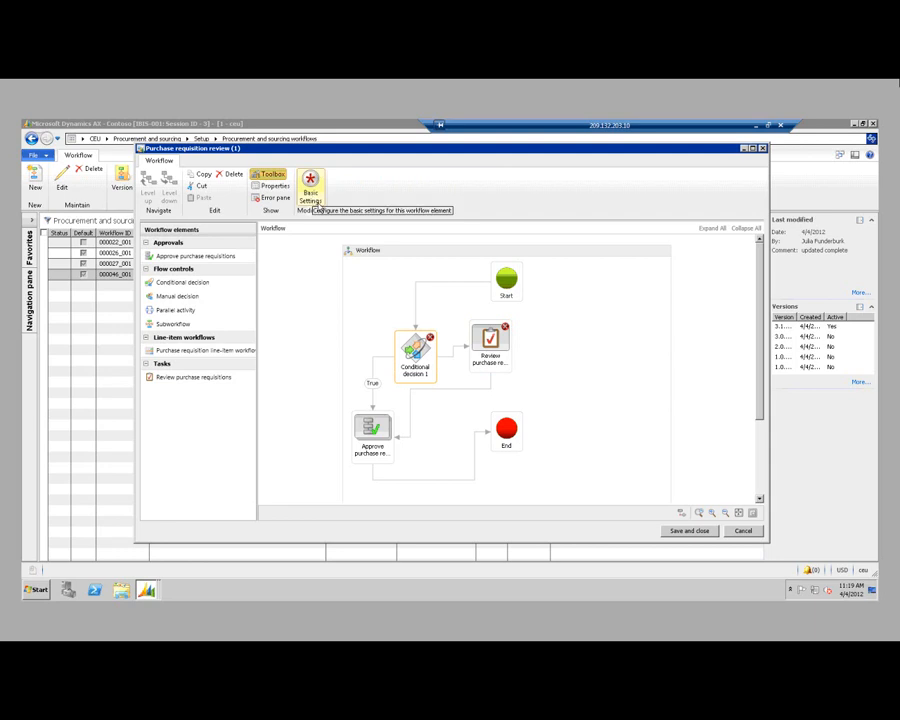
pyautogui.click(312, 198)
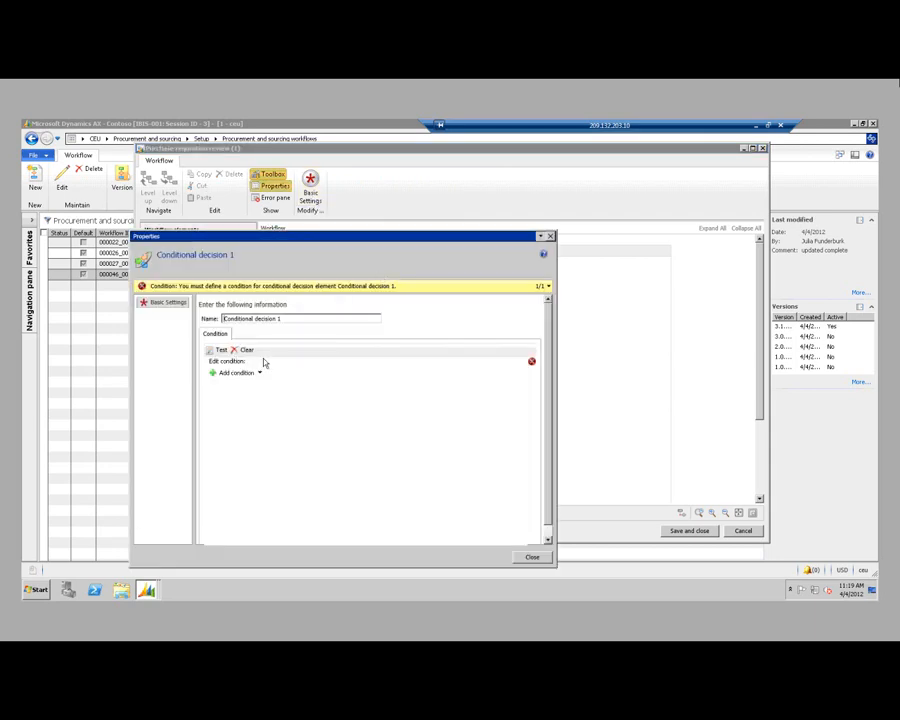
pyautogui.moveTo(279, 319); pyautogui.dragTo(196, 336)
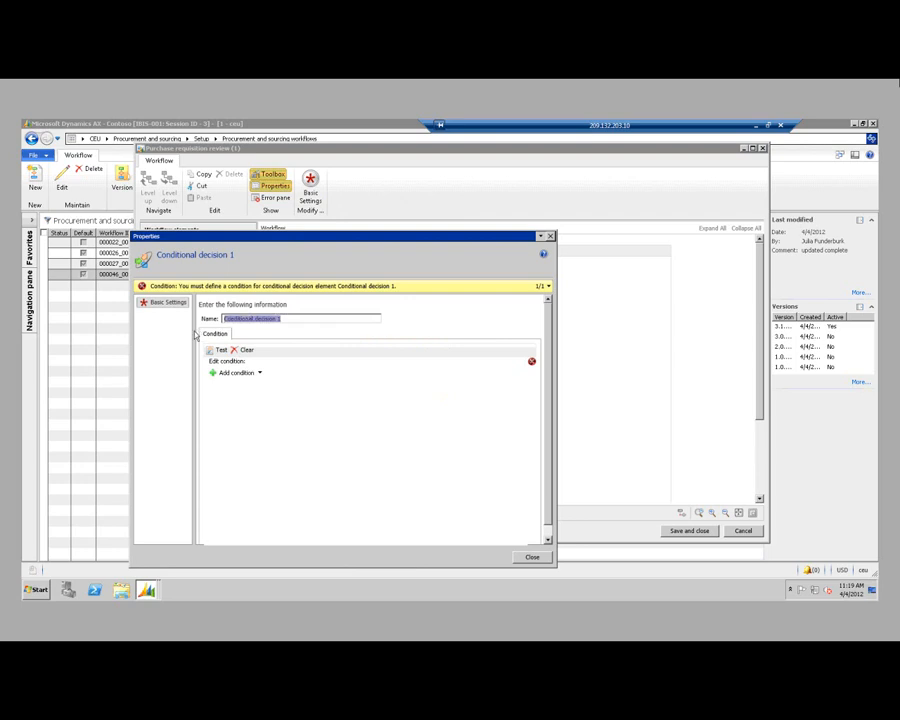
pyautogui.write('Is the ')
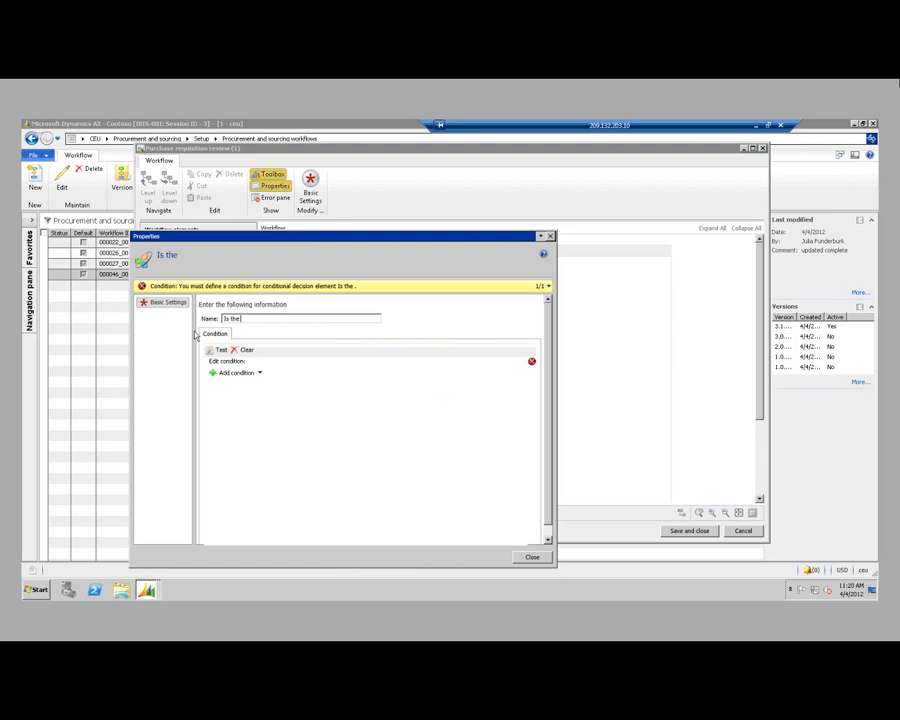
pyautogui.write('Requisition Complete')
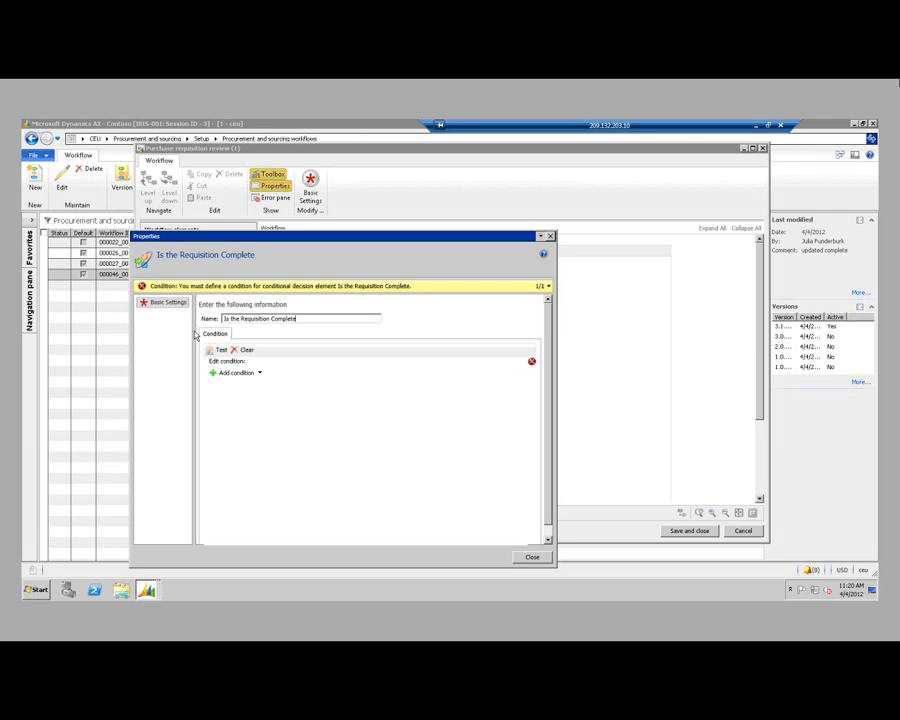
# Add a condition to the decision on Purchase requisition.Currency using the "is" operator.
pyautogui.click(236, 375)
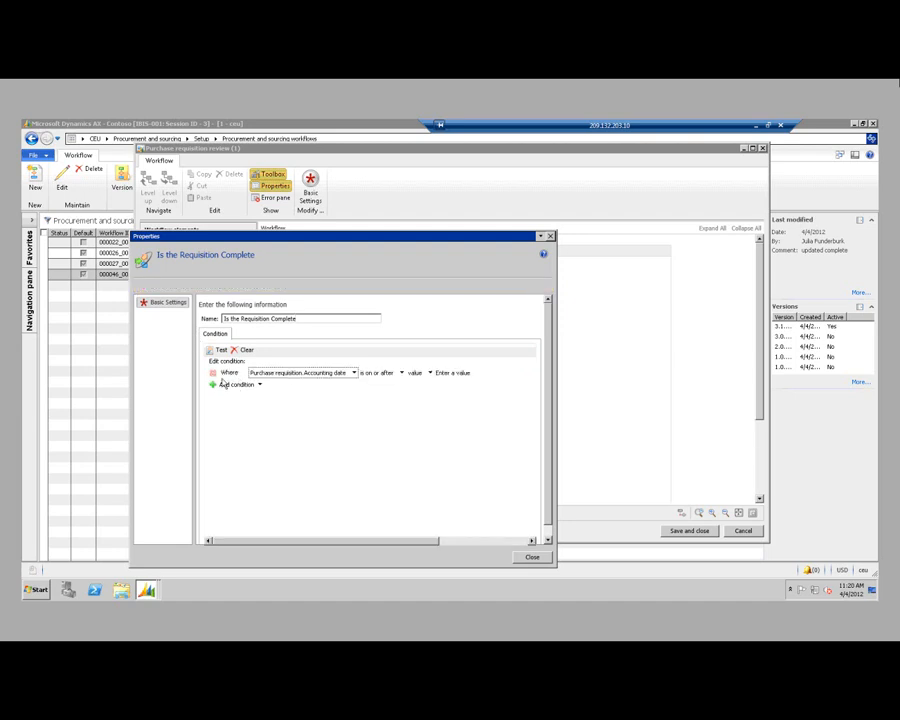
pyautogui.click(354, 377)
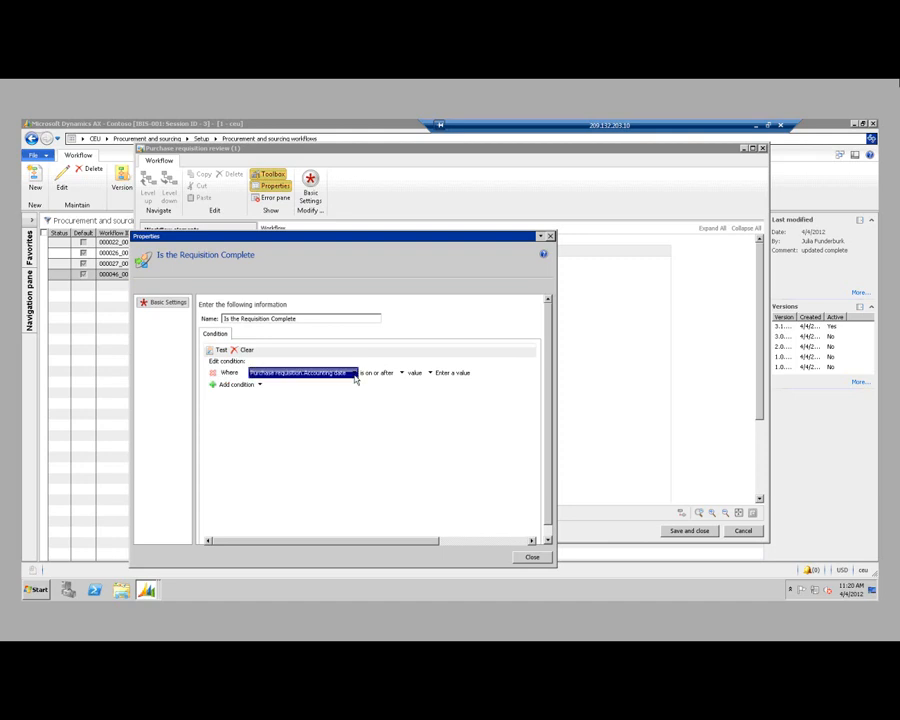
pyautogui.click(354, 377)
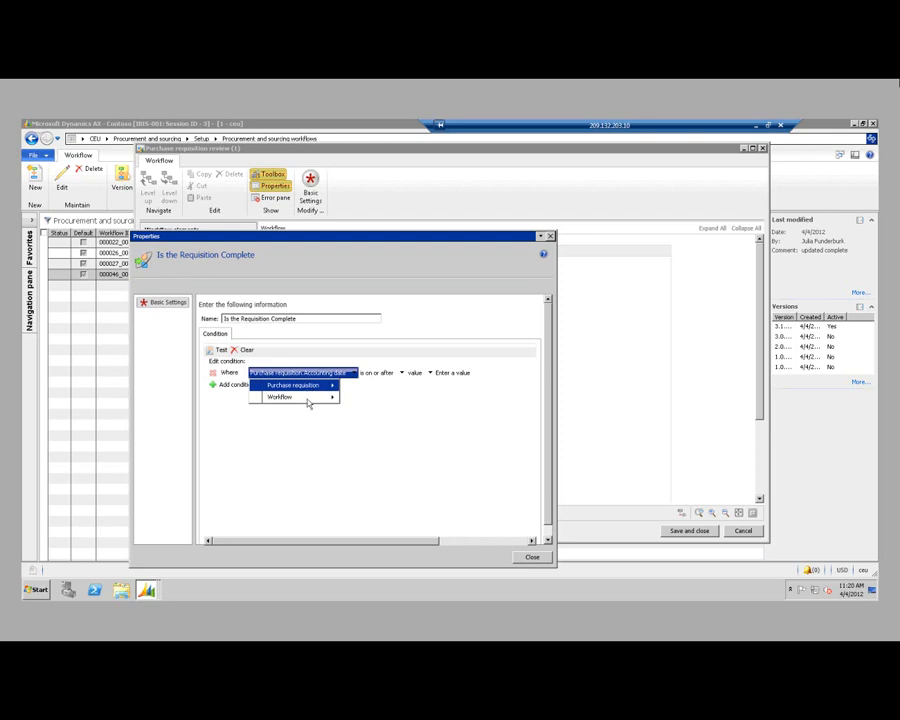
pyautogui.moveTo(312, 388)
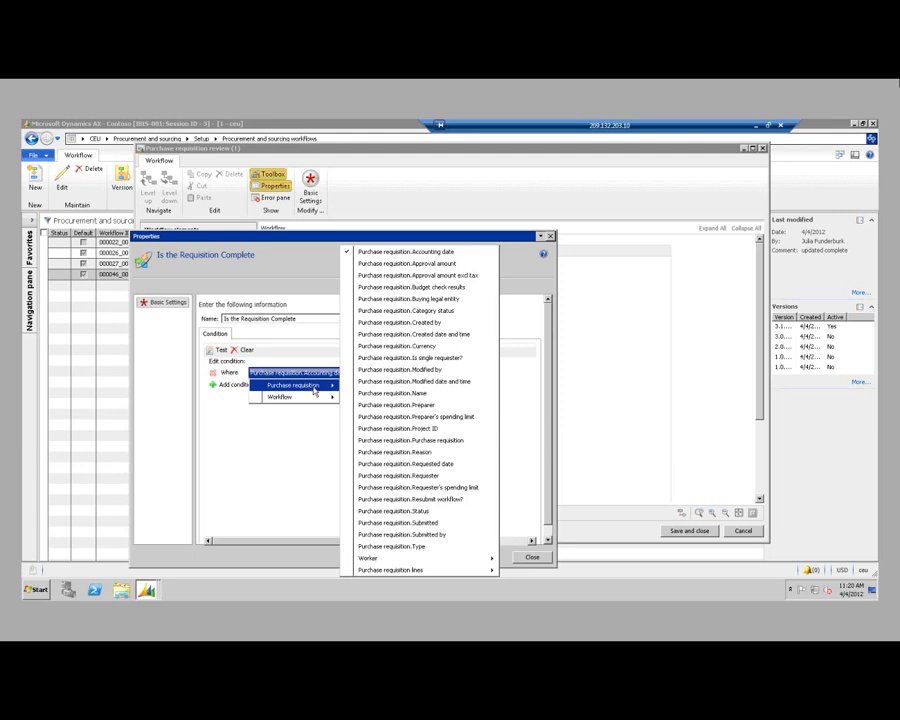
pyautogui.click(425, 348)
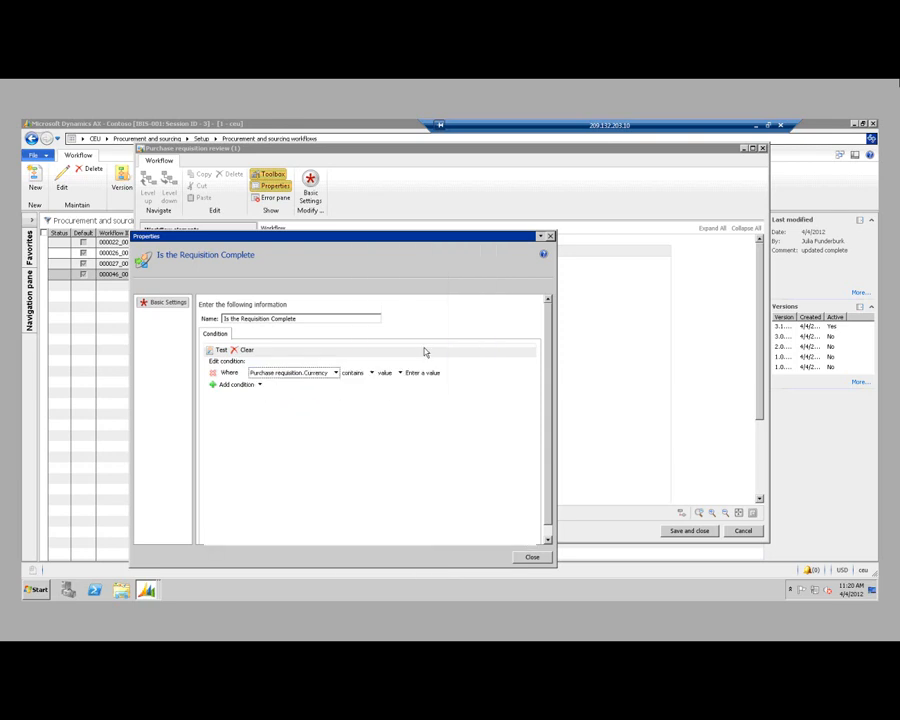
pyautogui.click(368, 372)
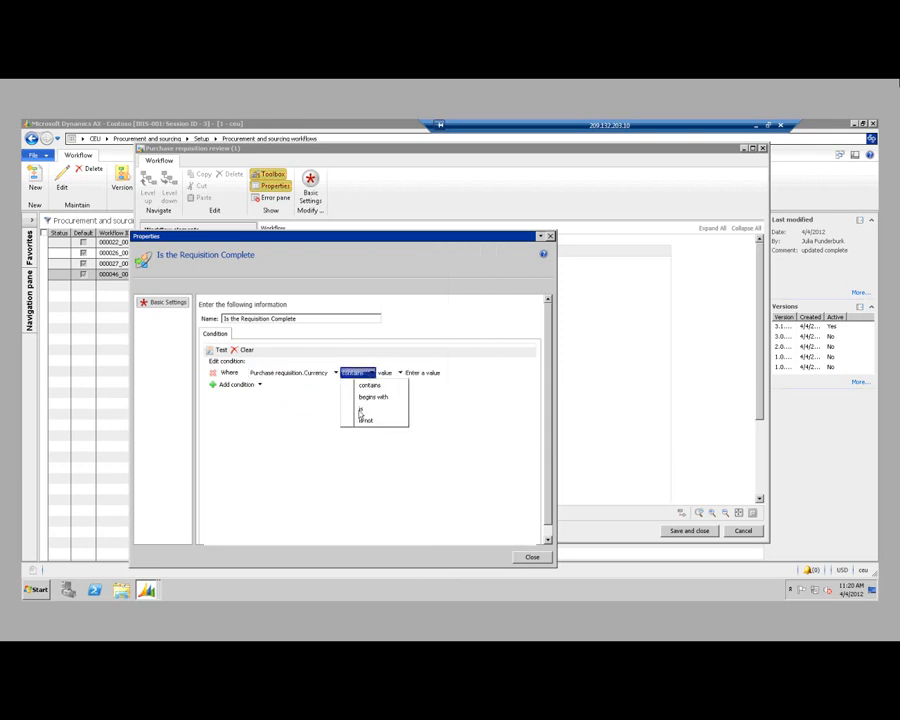
pyautogui.click(362, 409)
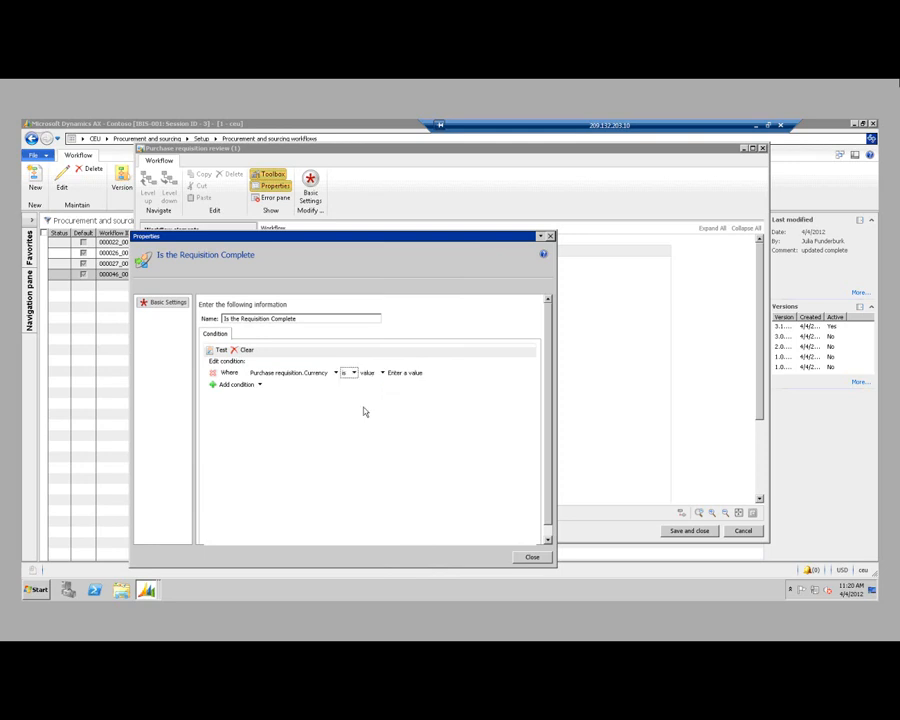
# Filter the currency table for usd and select USD as the currency condition's value.
pyautogui.click(401, 372)
pyautogui.click(448, 372)
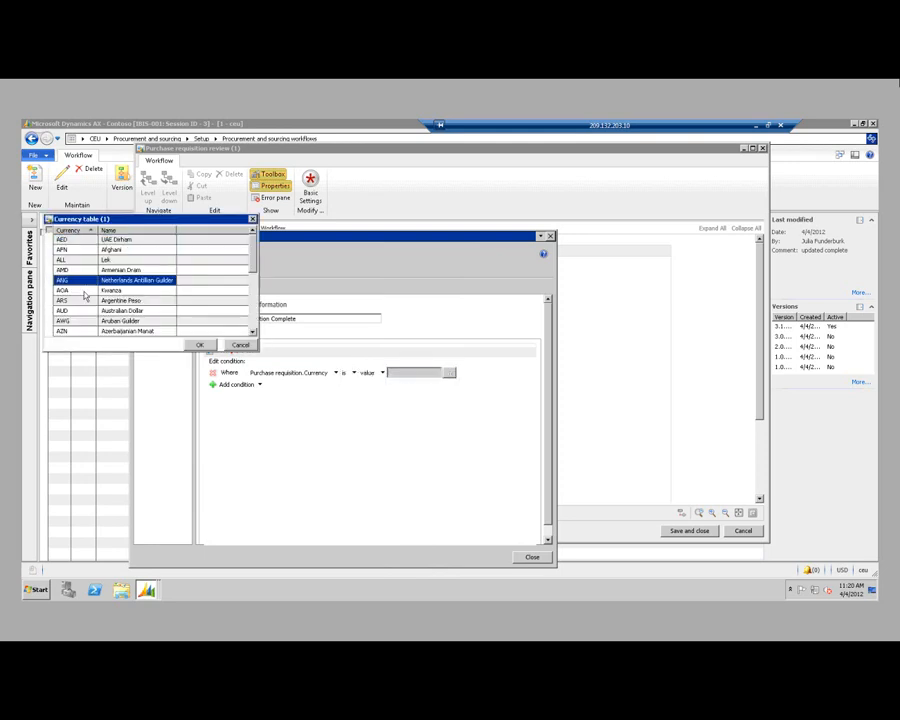
pyautogui.rightClick(85, 295)
pyautogui.click(89, 307)
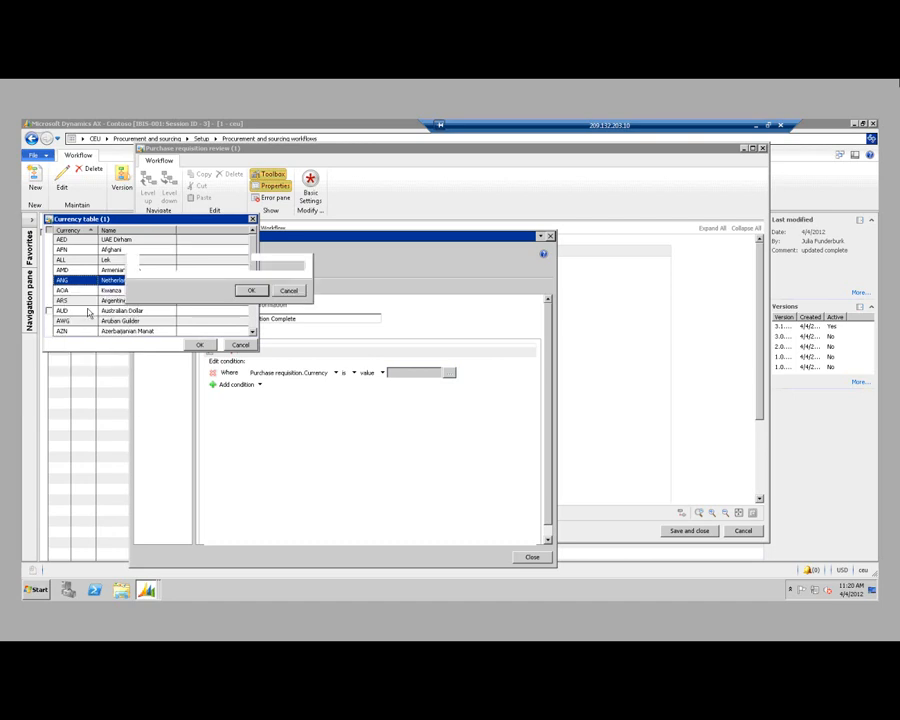
pyautogui.write('usd')
pyautogui.press('Return')
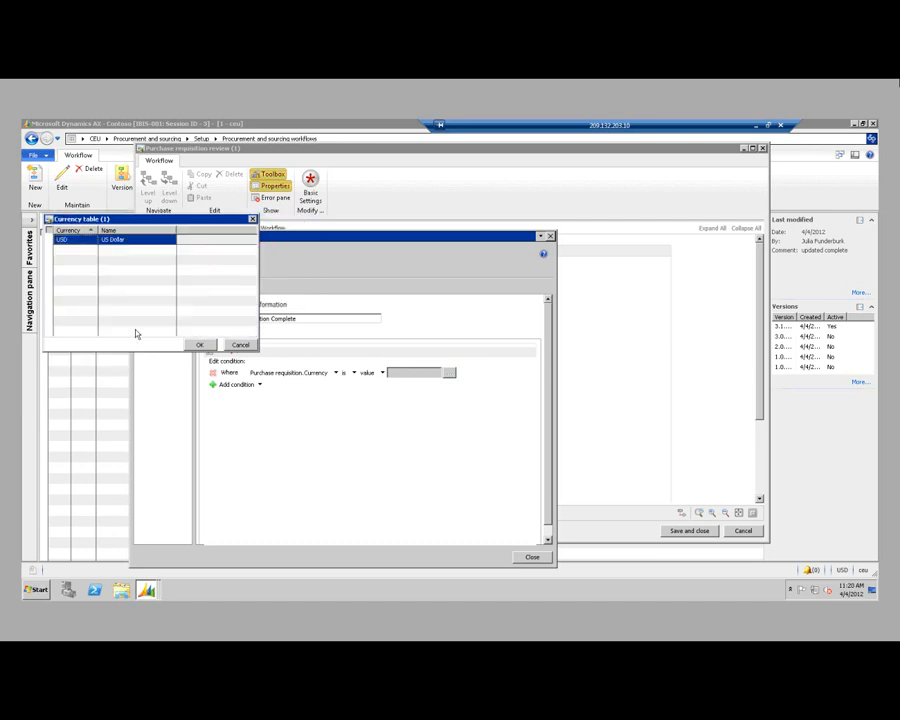
pyautogui.click(198, 344)
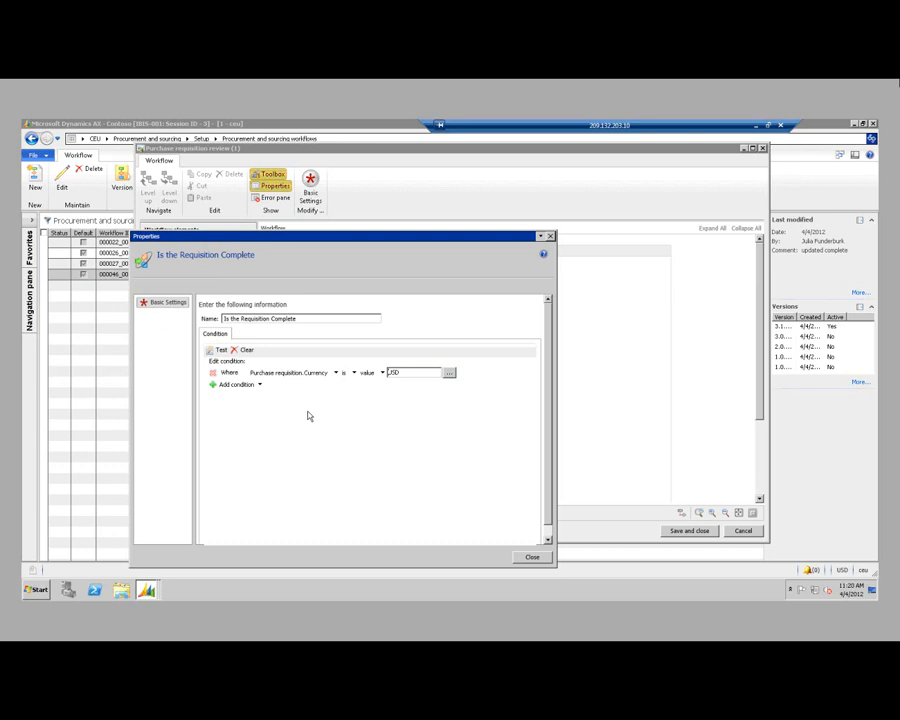
# Add an "And either" condition group below the currency condition and delete its approval amount alternative.
pyautogui.click(261, 386)
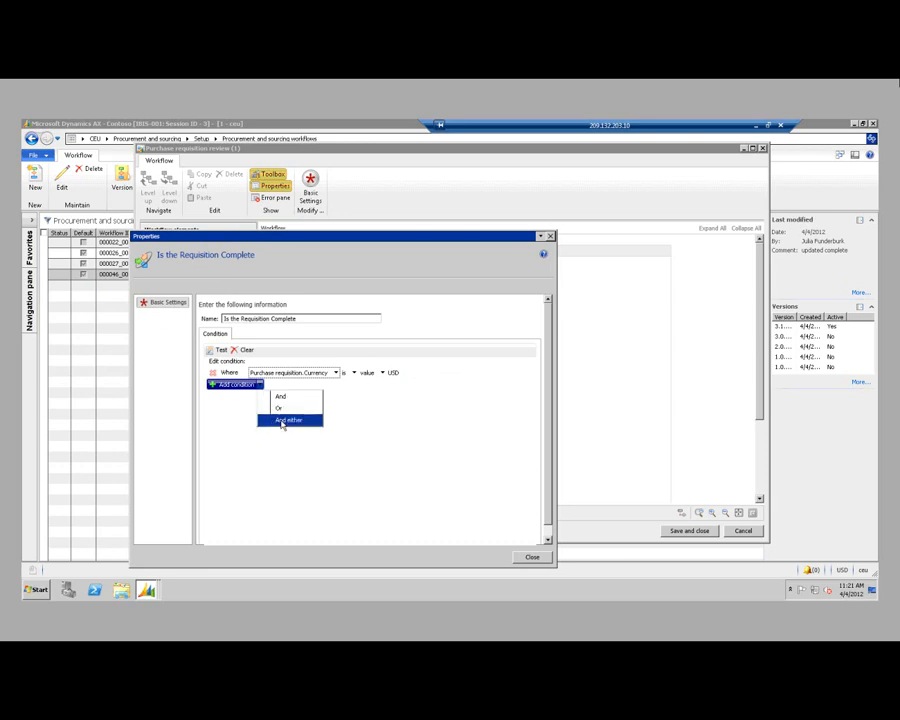
pyautogui.click(283, 421)
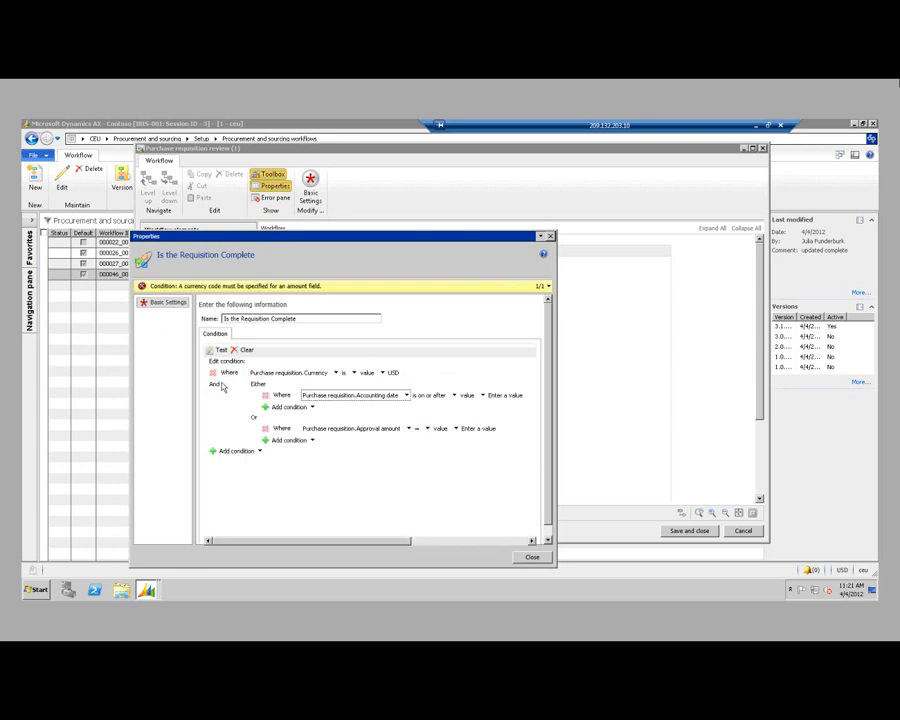
pyautogui.click(265, 429)
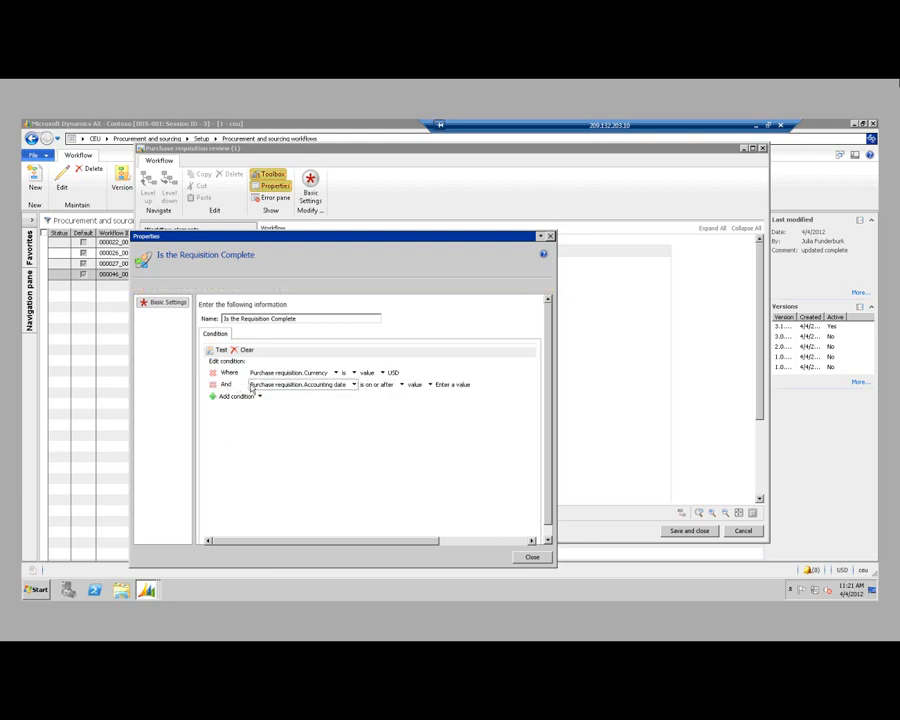
# Try to change the second condition's field to Purchase requisition.Created by, and quit the application.
pyautogui.click(354, 385)
pyautogui.click(354, 385)
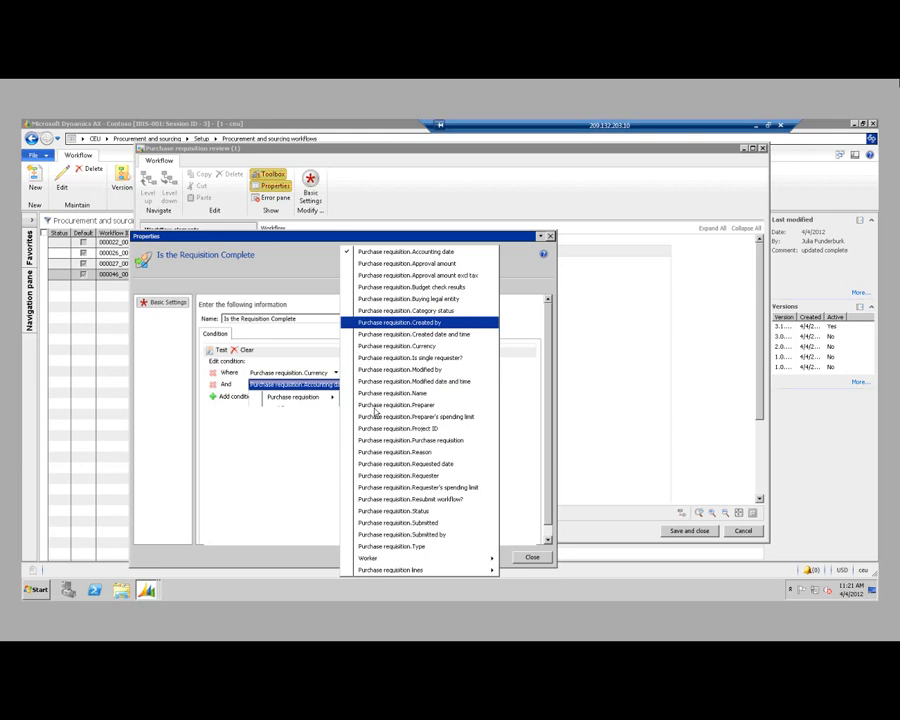
pyautogui.press('Return')
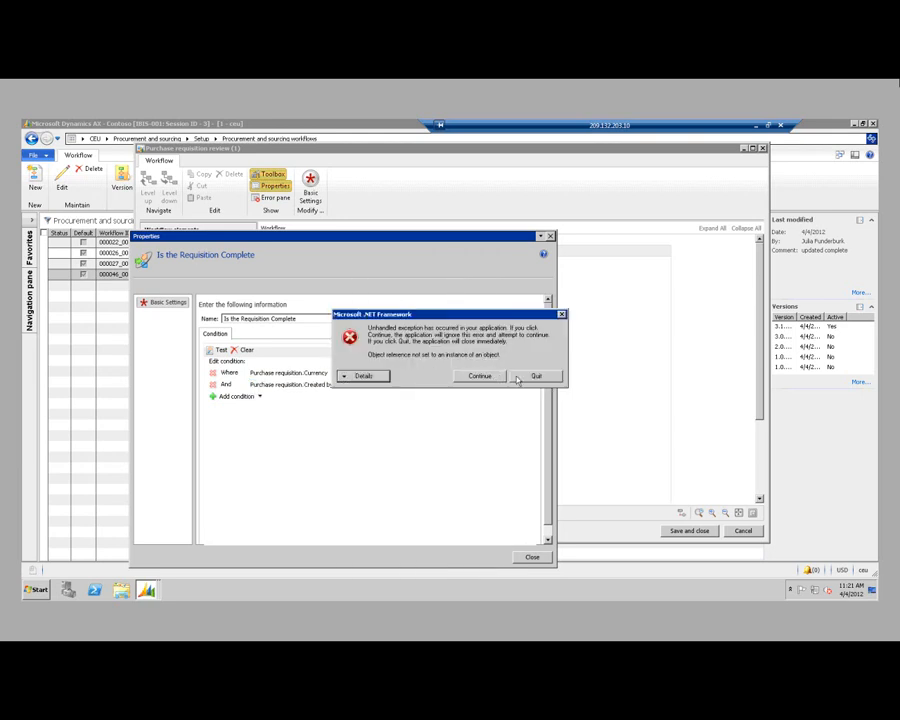
pyautogui.click(522, 381)
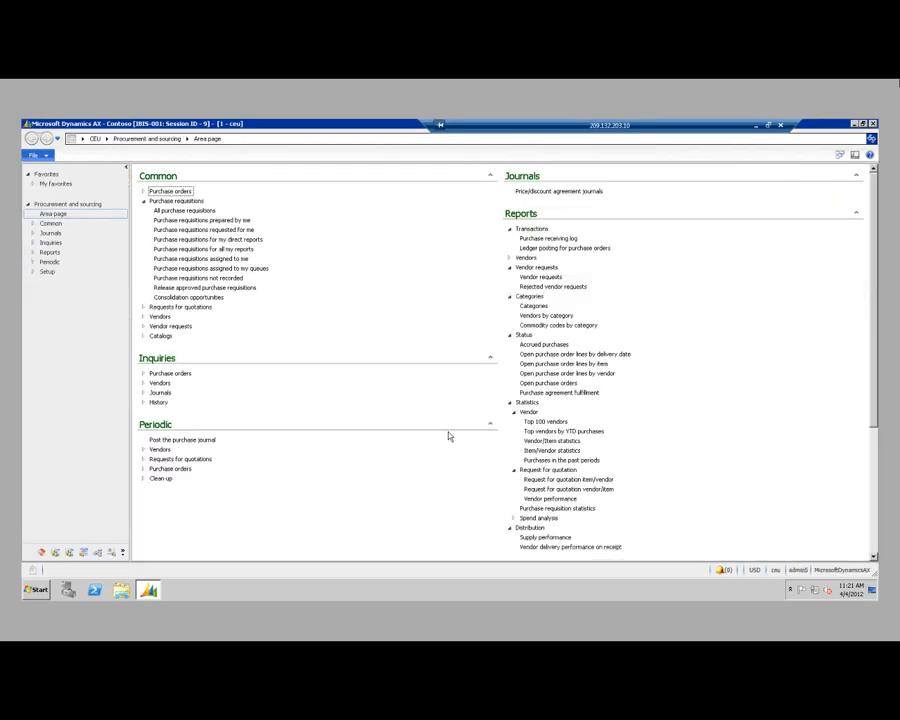
# Open the list of procurement and sourcing workflows from the module's setup area.
pyautogui.scroll(-2, 448, 434)
pyautogui.scroll(-4, 545, 422)
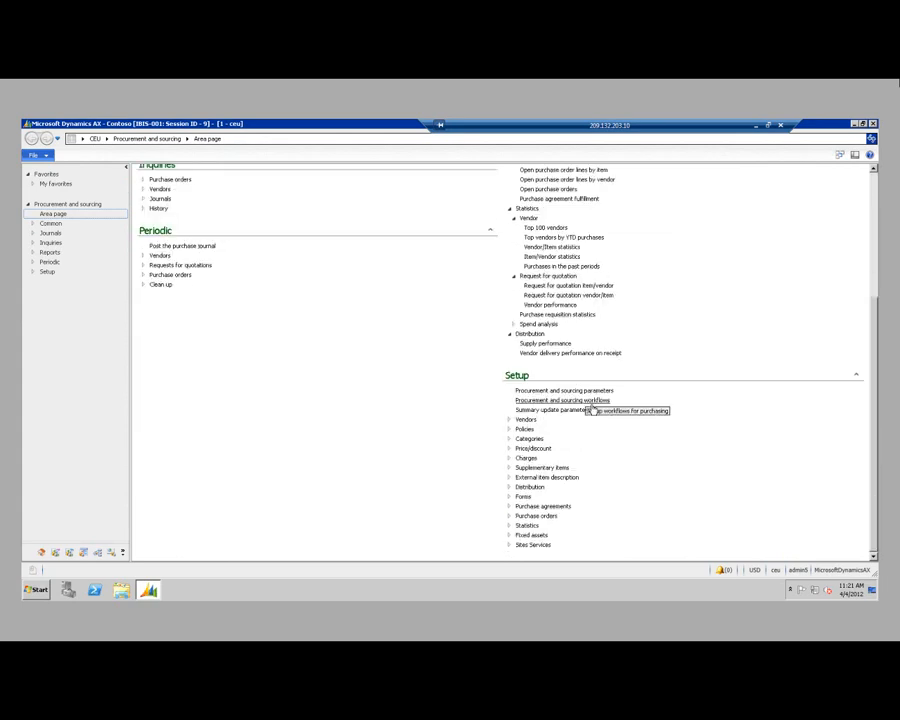
pyautogui.click(589, 401)
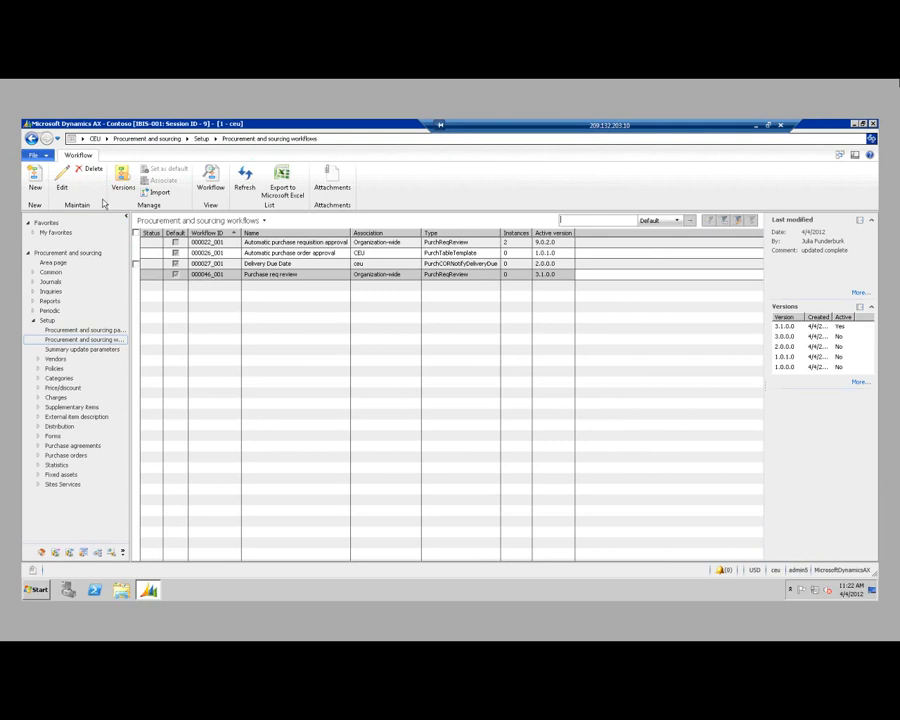
# Create a new workflow of the type Purchase requisition review and reposition its editor window.
pyautogui.click(34, 182)
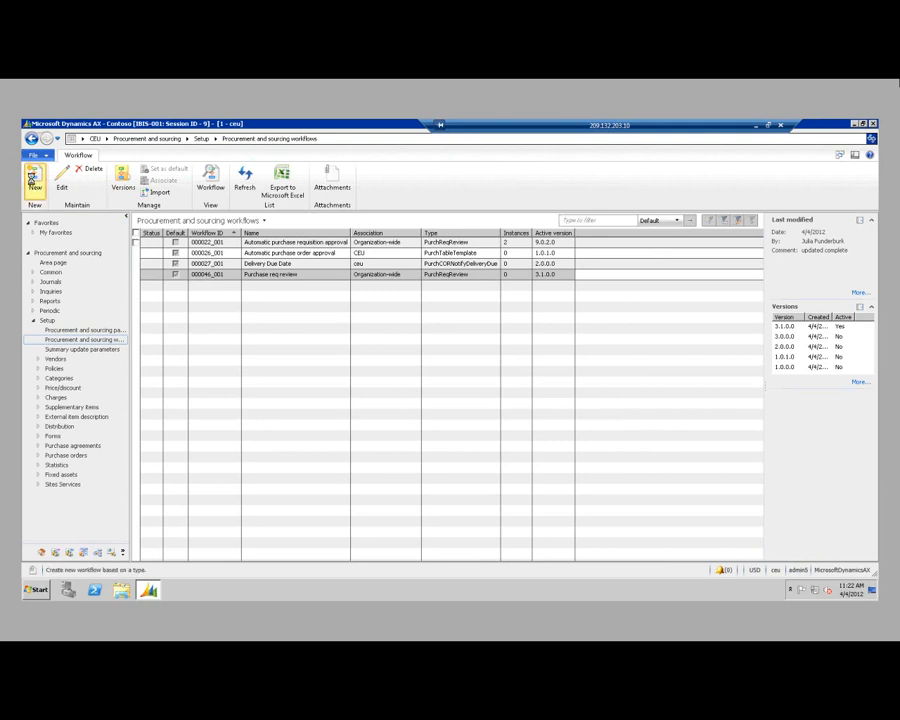
pyautogui.scroll(-2, 177, 314)
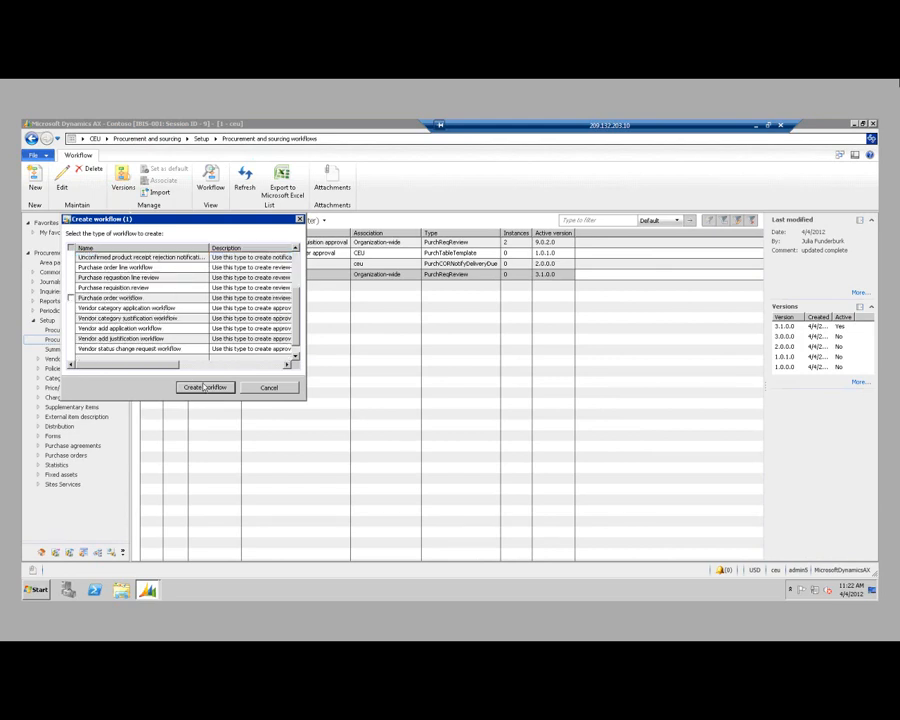
pyautogui.click(140, 287)
pyautogui.click(206, 388)
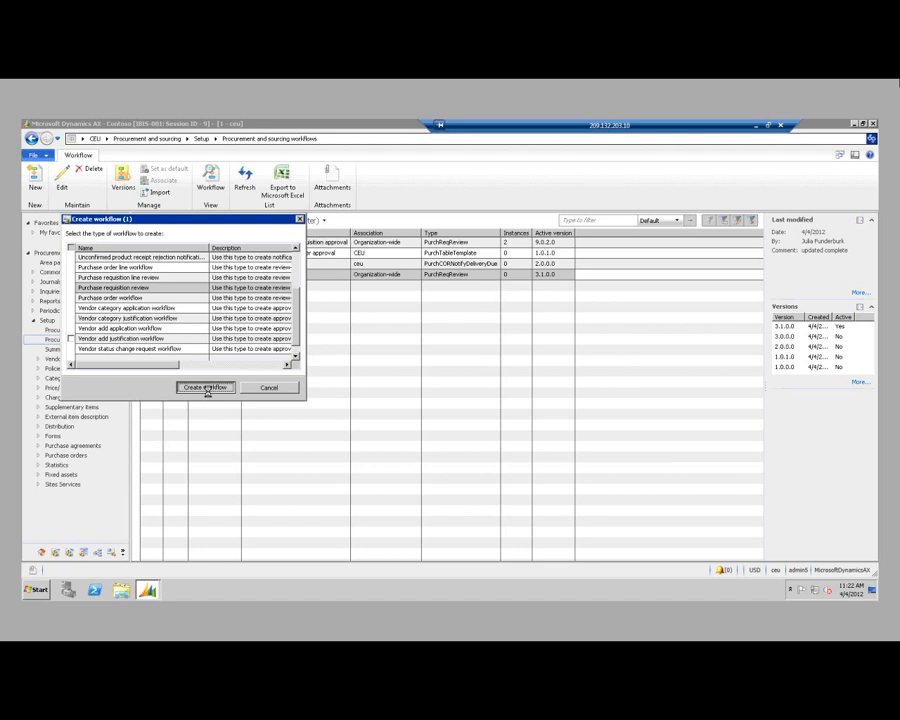
pyautogui.click(289, 388)
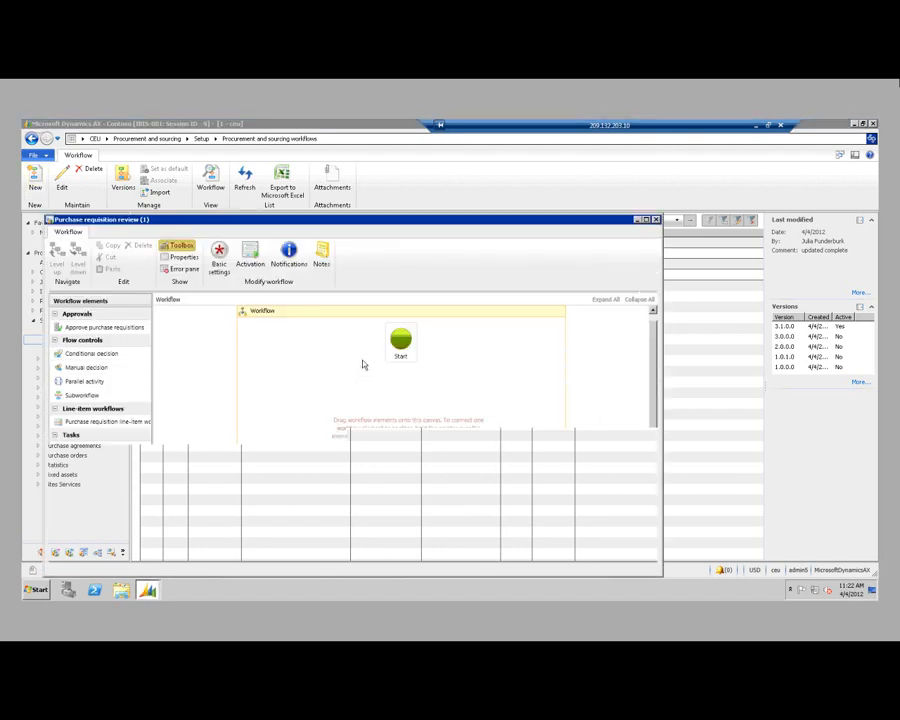
pyautogui.moveTo(330, 222); pyautogui.dragTo(373, 187)
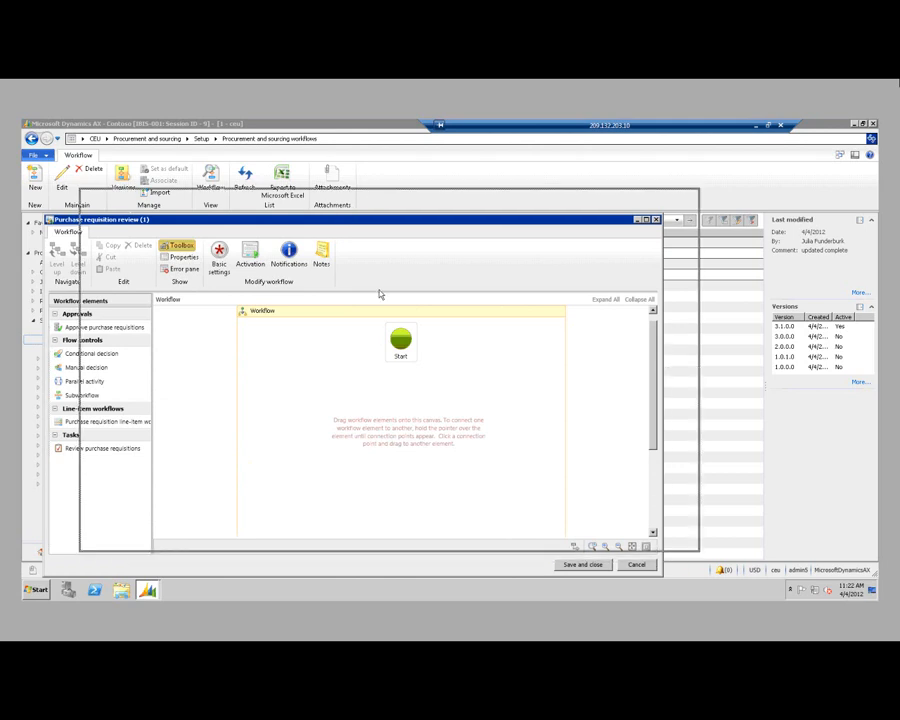
# Place an approve purchase requisitions element, a review purchase requisitions task and a conditional decision on the canvas, moving the End element up below them.
pyautogui.moveTo(133, 292); pyautogui.dragTo(357, 412)
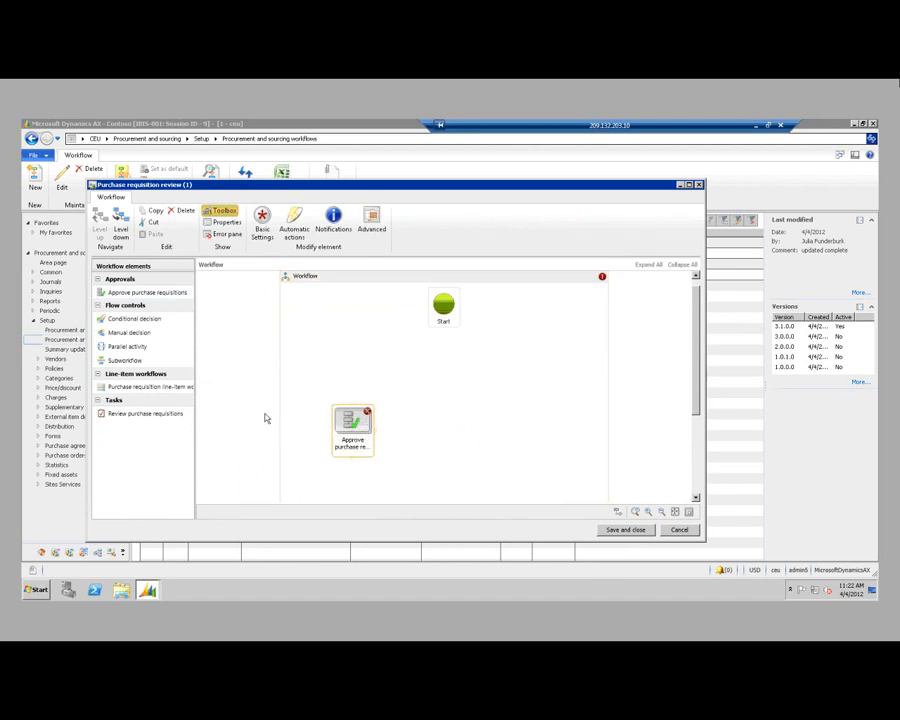
pyautogui.moveTo(442, 381); pyautogui.dragTo(443, 382)
pyautogui.moveTo(696, 368); pyautogui.dragTo(698, 455)
pyautogui.moveTo(446, 477); pyautogui.dragTo(431, 341)
pyautogui.moveTo(695, 421); pyautogui.dragTo(684, 332)
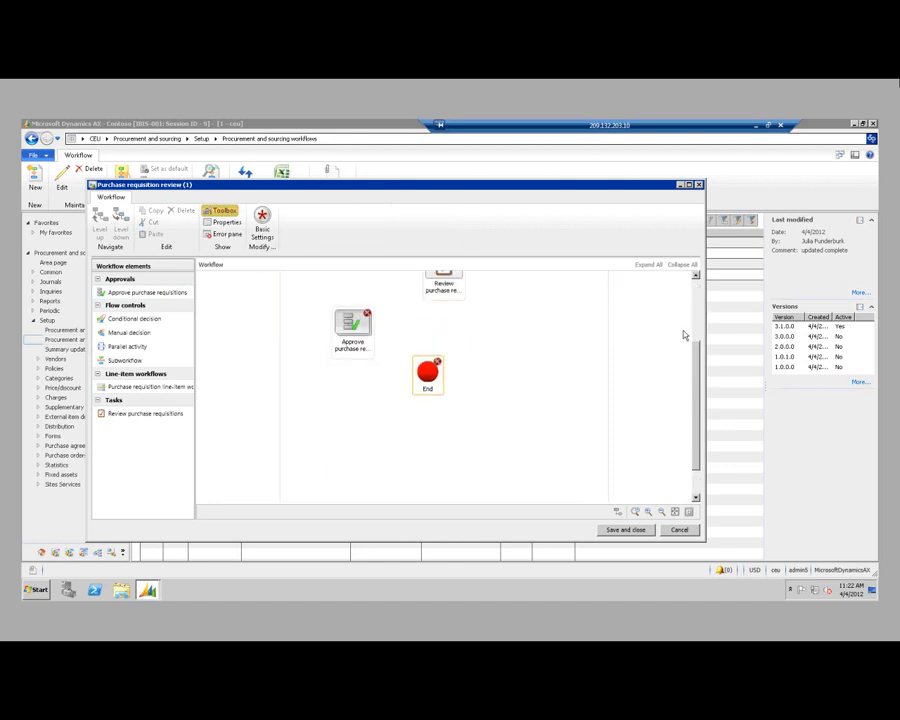
pyautogui.scroll(4, 575, 361)
pyautogui.moveTo(134, 318); pyautogui.dragTo(347, 370)
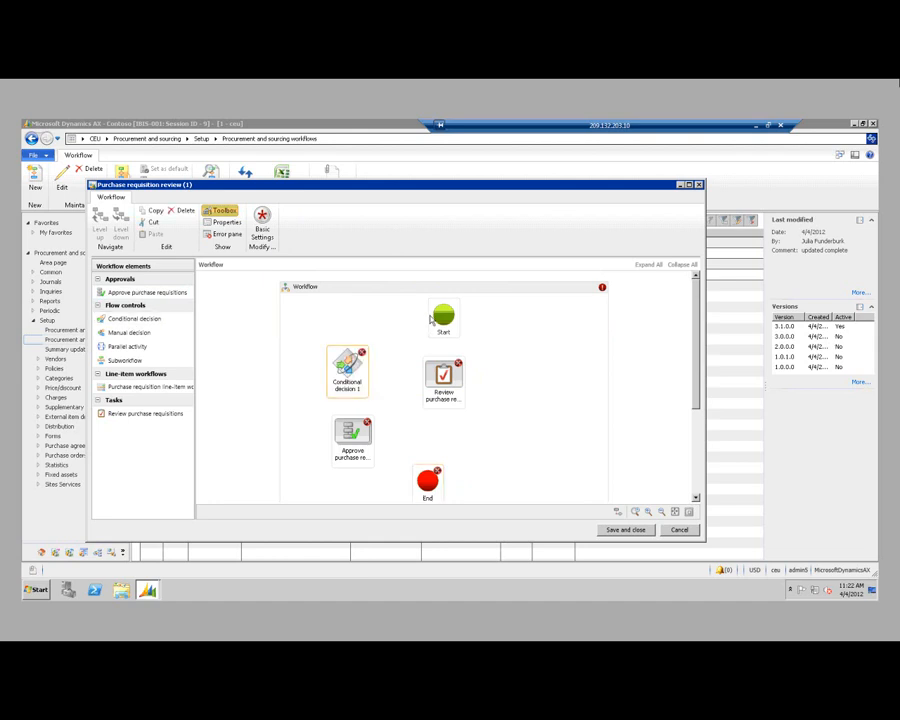
# Connect Start to the decision, its True branch to the approval, its False branch to the review, and the review through the approval to End.
pyautogui.moveTo(427, 322); pyautogui.dragTo(348, 366)
pyautogui.moveTo(370, 377)
pyautogui.moveTo(328, 376); pyautogui.dragTo(343, 446)
pyautogui.moveTo(370, 377); pyautogui.dragTo(440, 393)
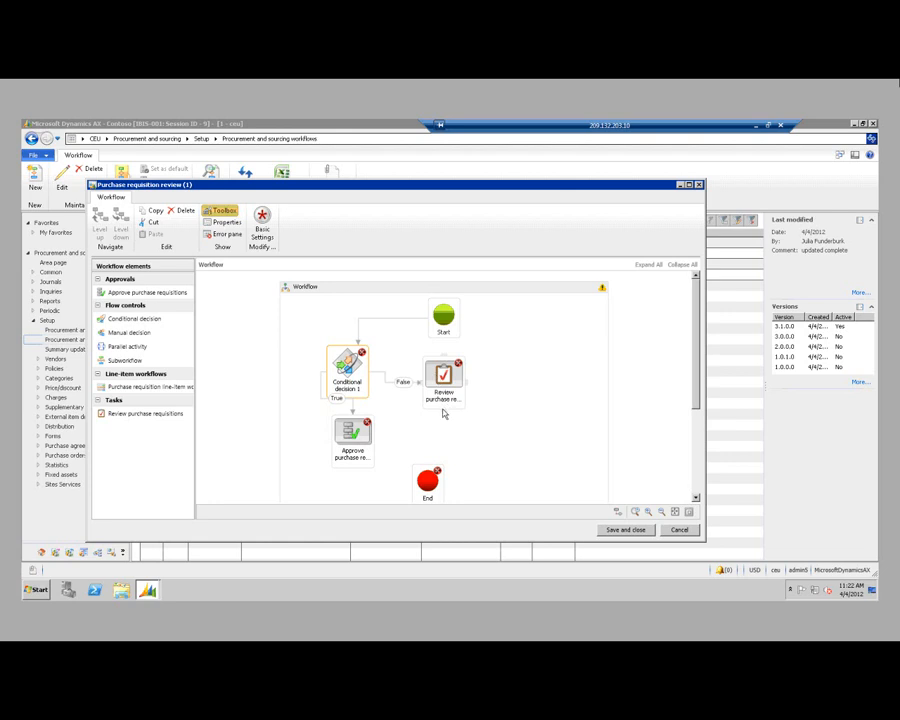
pyautogui.moveTo(442, 409); pyautogui.dragTo(420, 486)
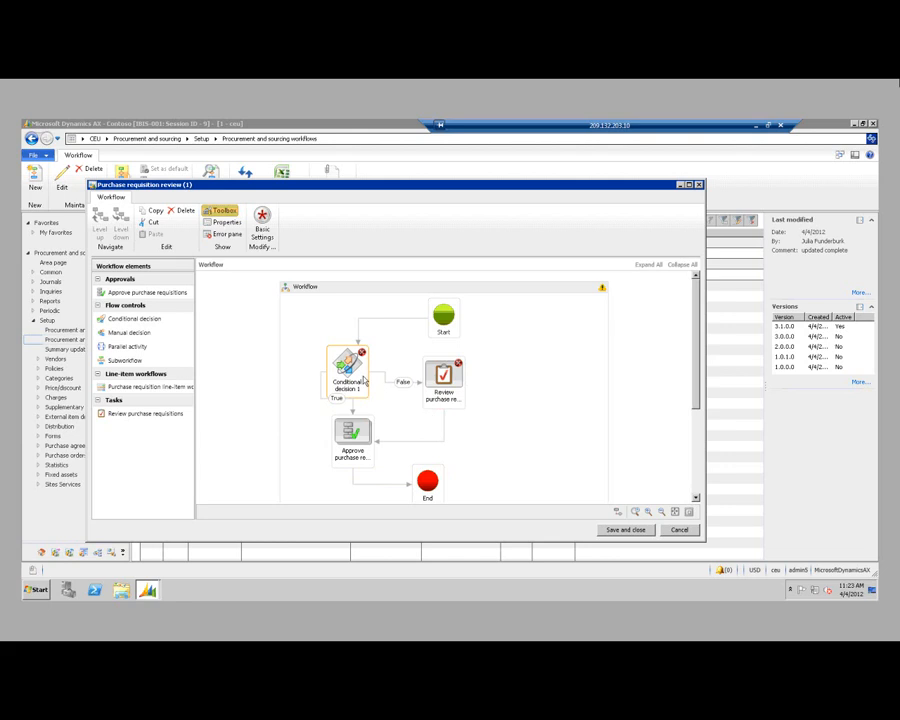
# Add a condition to the conditional decision in its basic settings and rename the decision as "is the requisition complete".
pyautogui.click(262, 220)
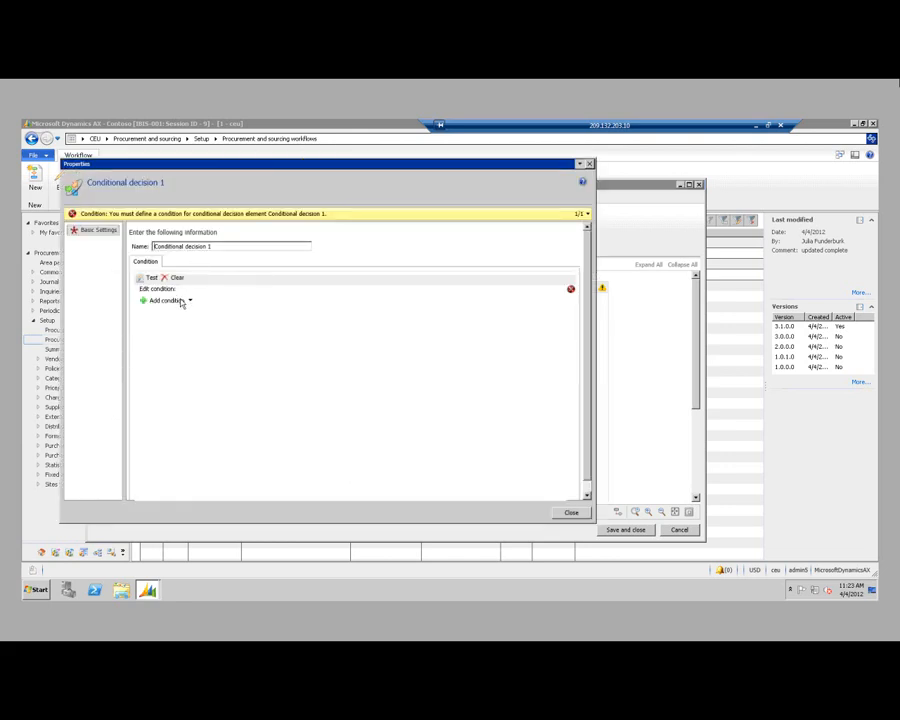
pyautogui.click(184, 301)
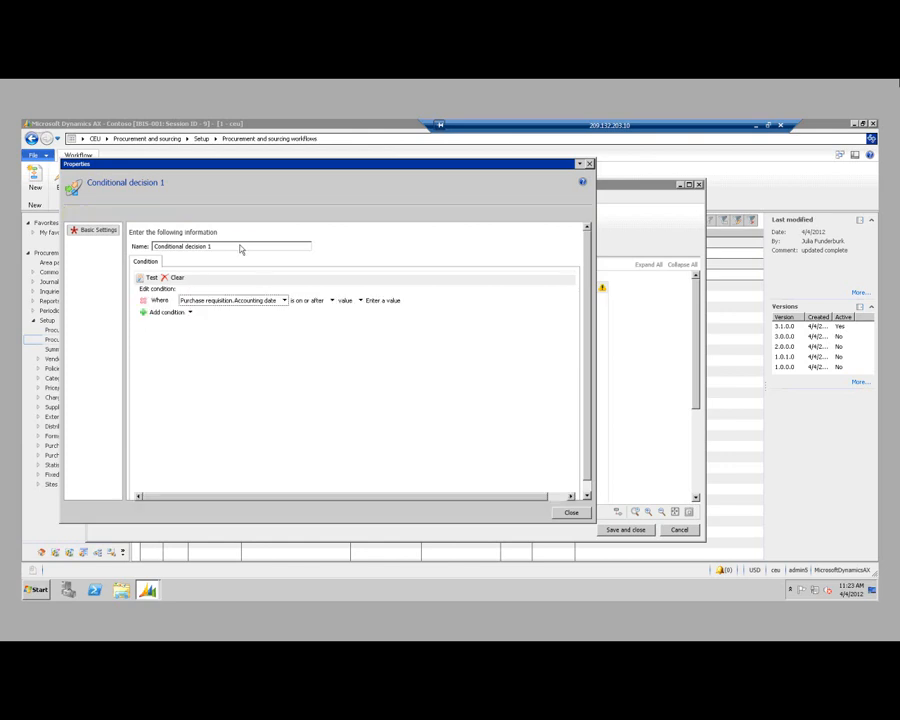
pyautogui.moveTo(235, 246); pyautogui.dragTo(143, 252)
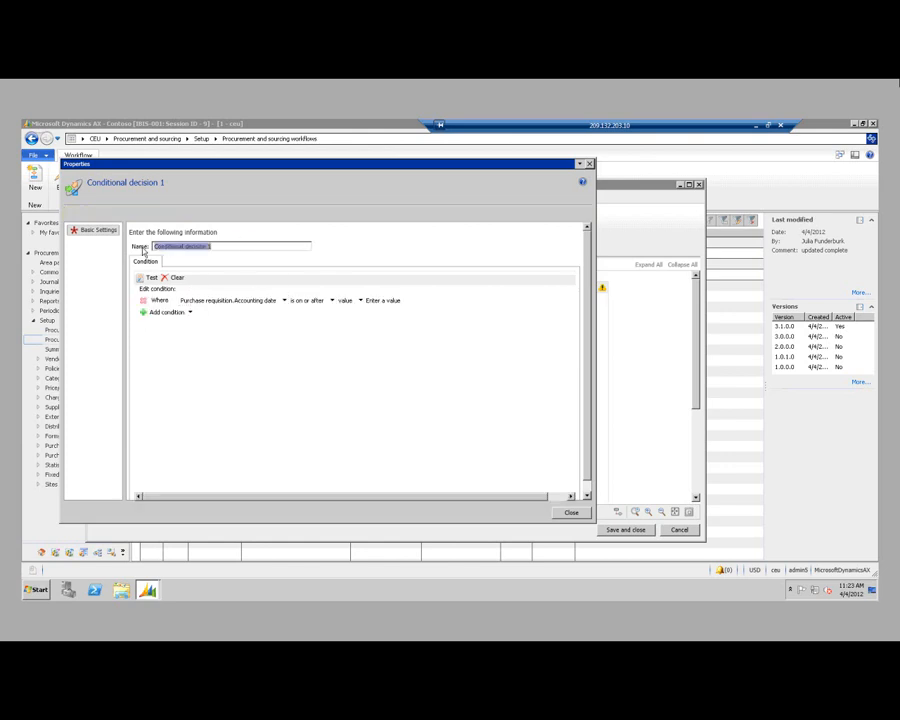
pyautogui.write('is')
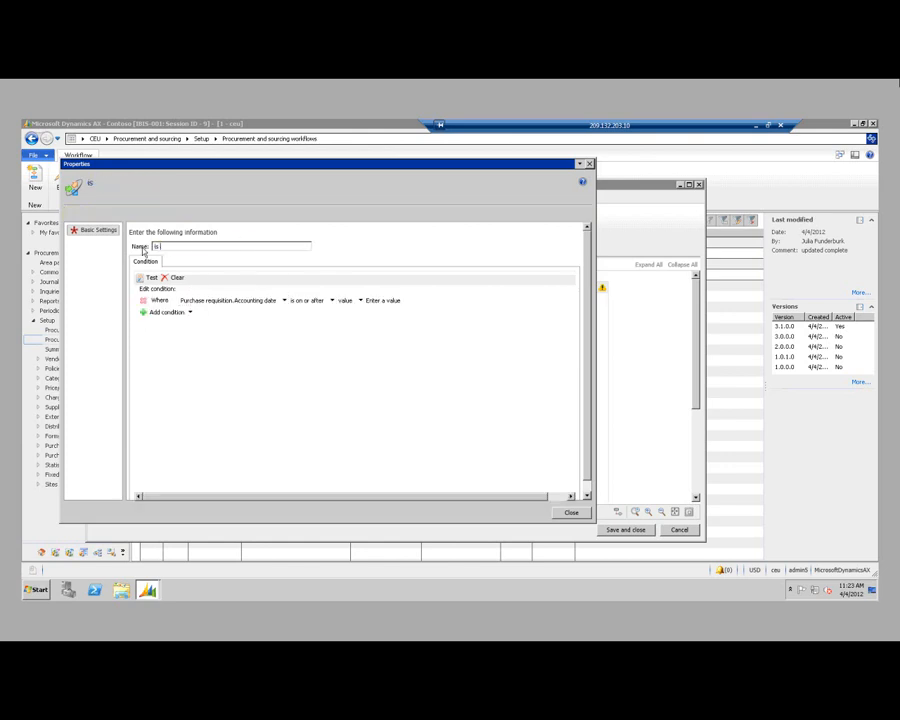
pyautogui.write(' the requisition complete')
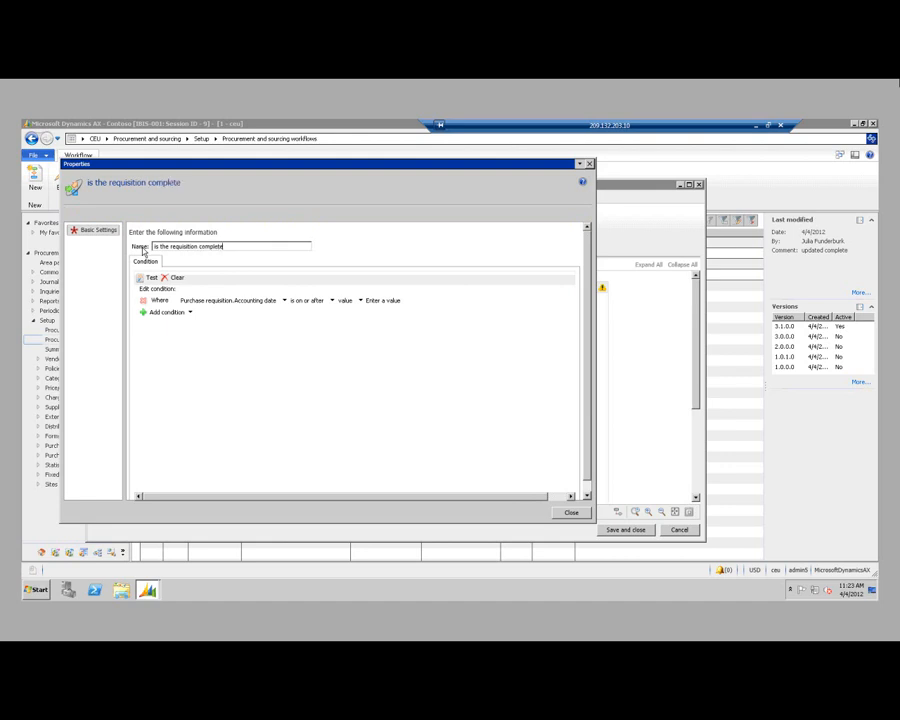
# Set the decision's first condition to Purchase requisition.Currency with the "is" operator.
pyautogui.click(343, 301)
pyautogui.click(282, 301)
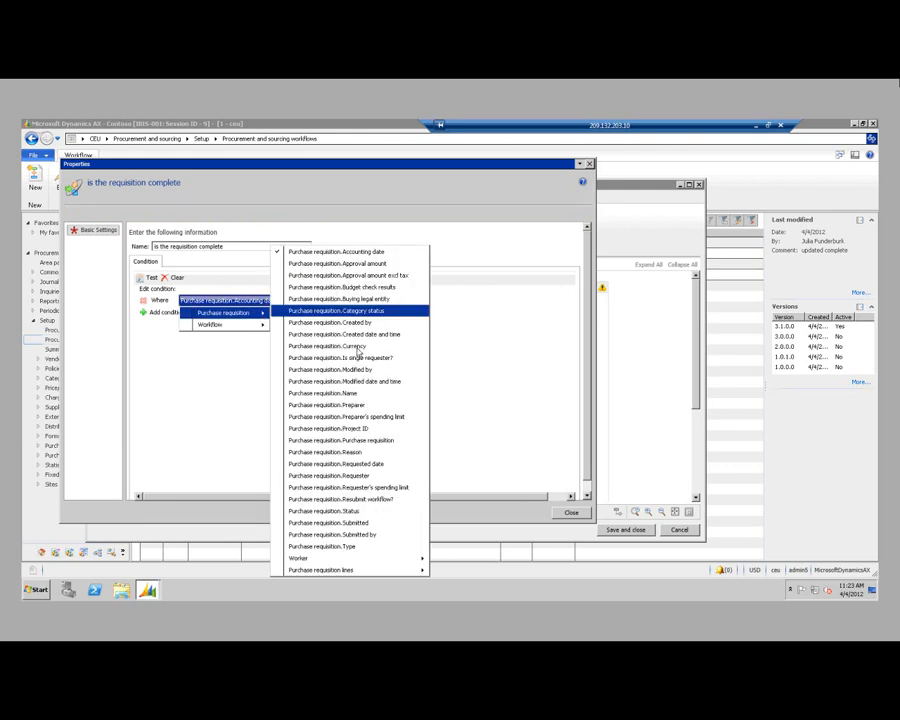
pyautogui.click(380, 345)
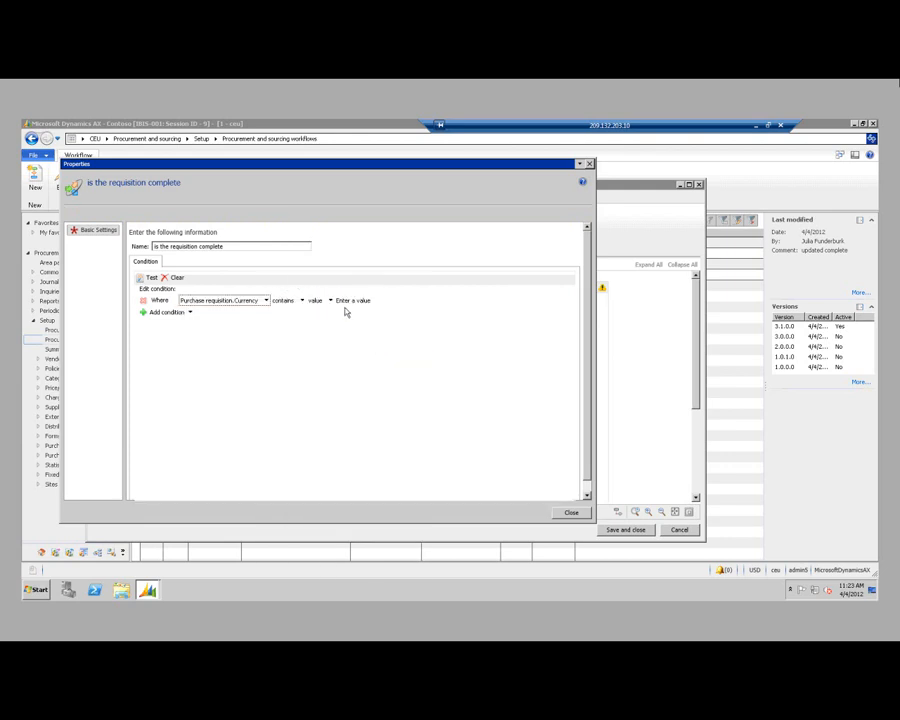
pyautogui.click(292, 301)
pyautogui.click(302, 300)
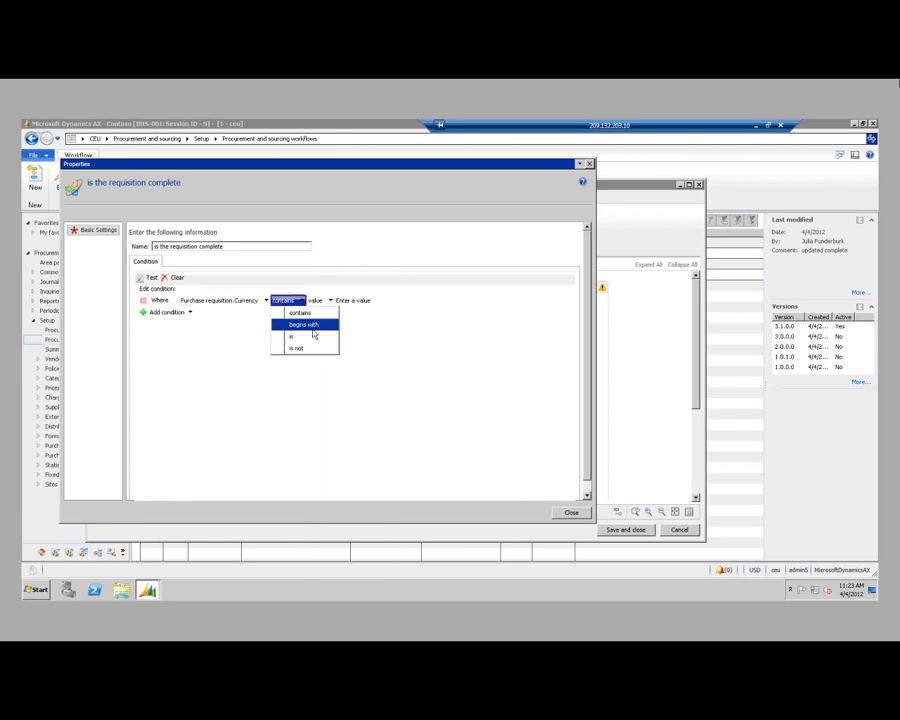
pyautogui.click(295, 335)
# Look up the currency condition's value by filtering the currency table for usd, and choose USD.
pyautogui.click(352, 301)
pyautogui.click(353, 303)
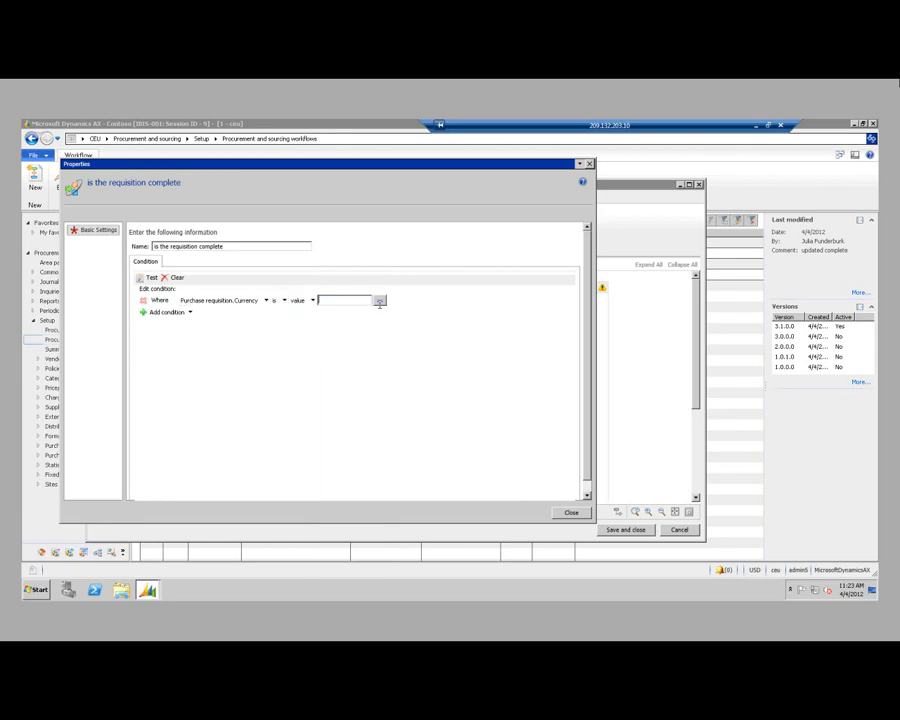
pyautogui.click(151, 279)
pyautogui.rightClick(150, 281)
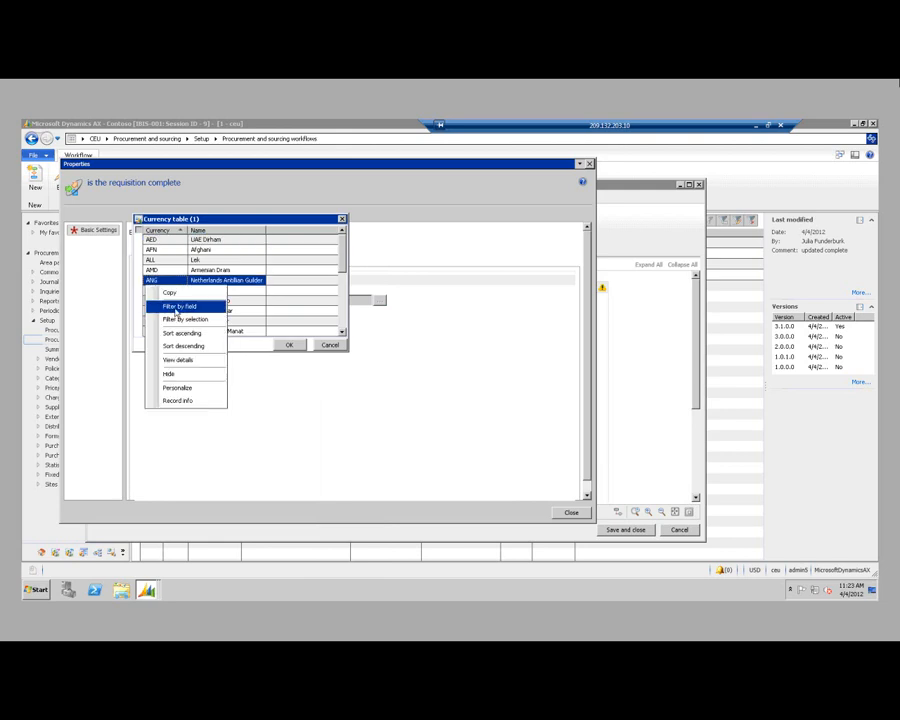
pyautogui.click(178, 306)
pyautogui.write('usd')
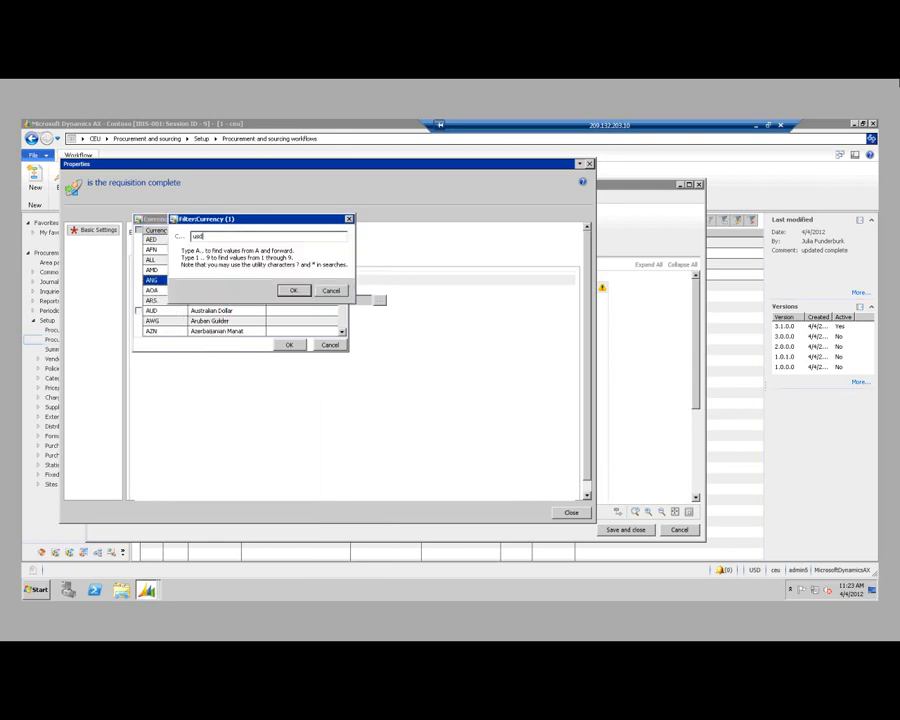
pyautogui.click(293, 290)
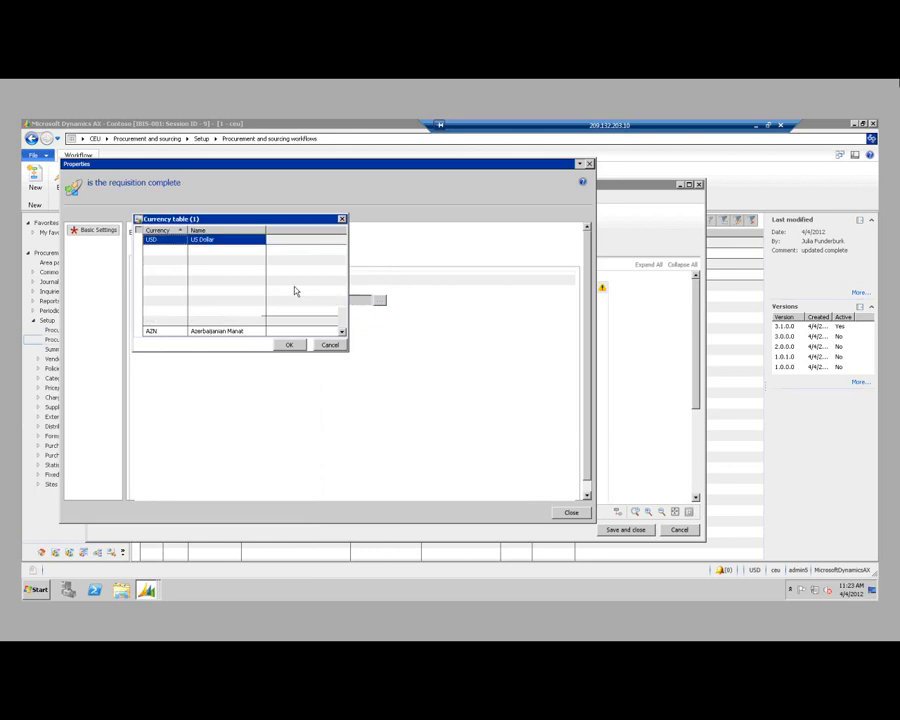
pyautogui.click(289, 344)
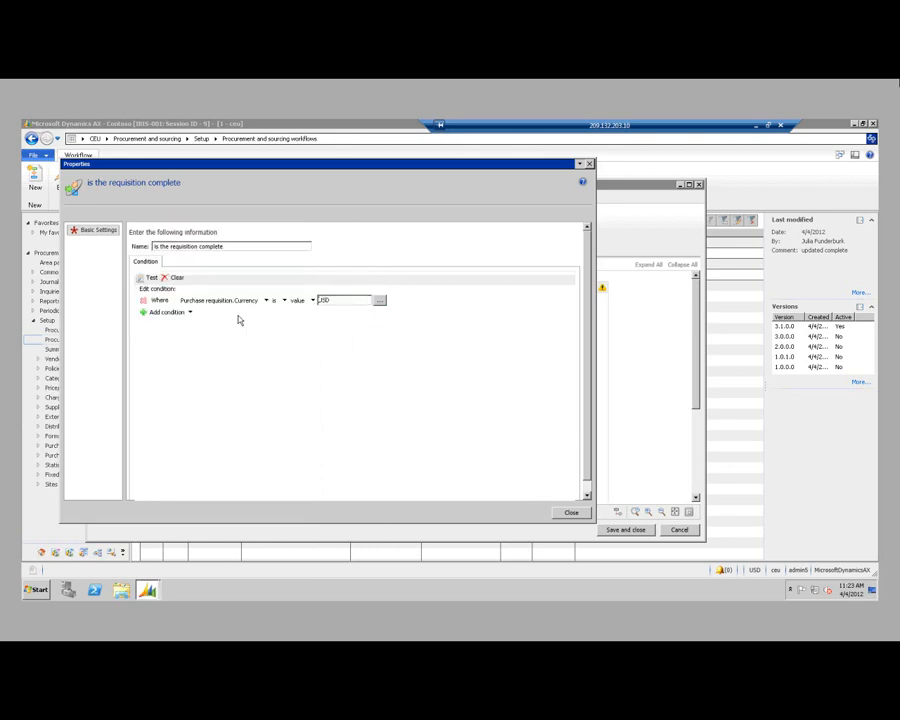
# Add a second condition on Purchase requisition lines.DefaultDimension.Vendor with the "is not" operator.
pyautogui.click(178, 313)
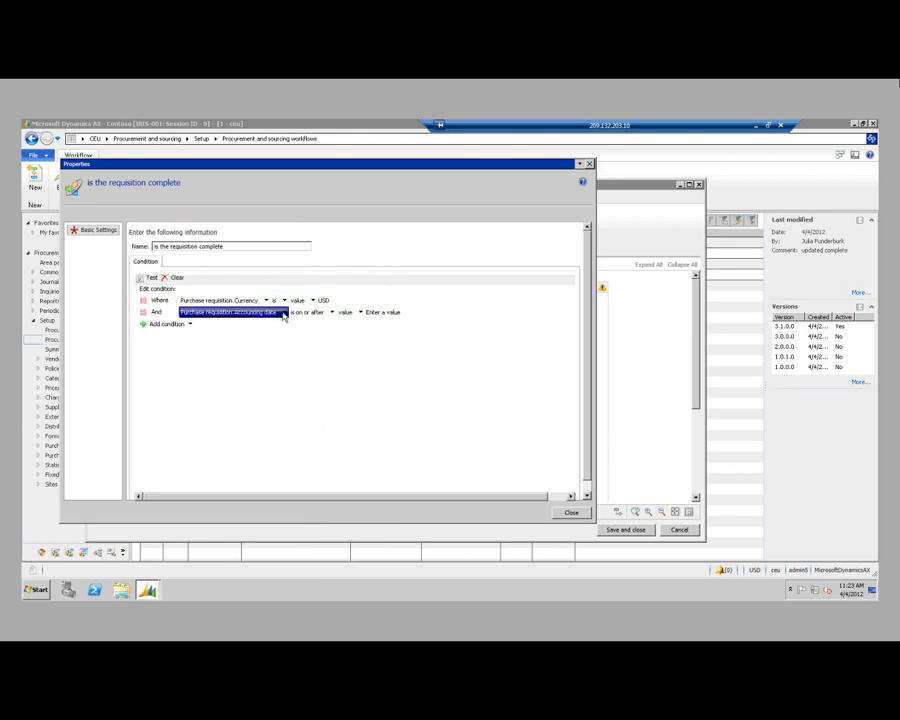
pyautogui.click(283, 314)
pyautogui.moveTo(250, 325)
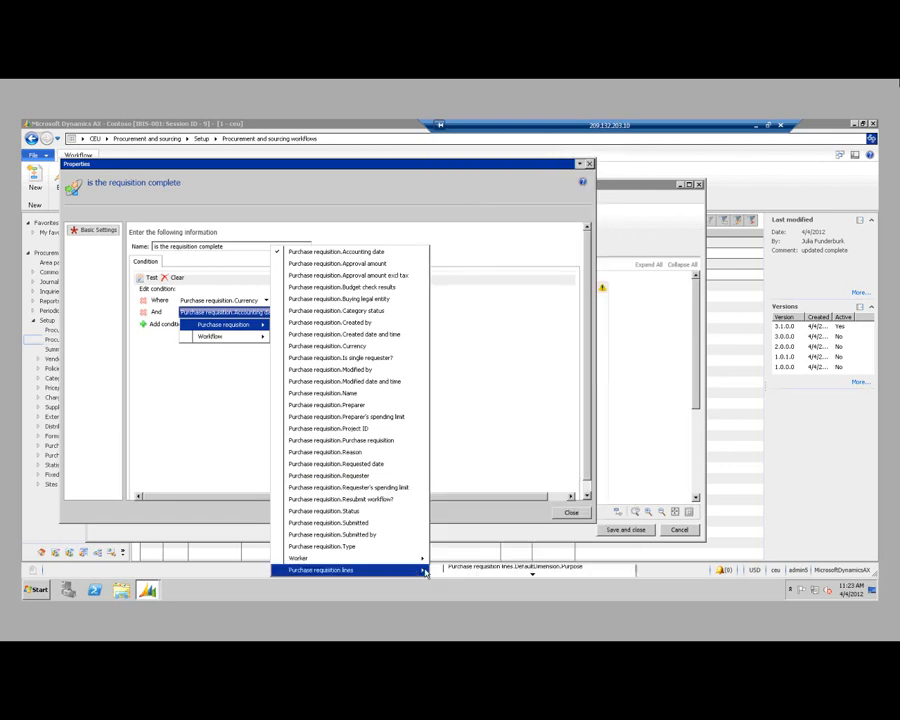
pyautogui.moveTo(415, 571)
pyautogui.click(535, 578)
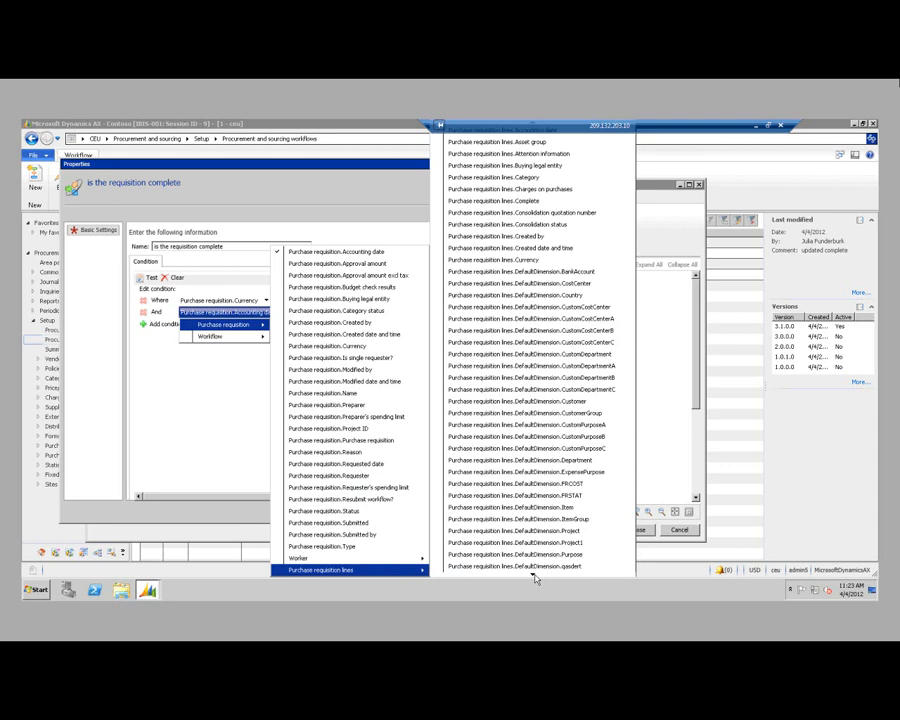
pyautogui.click(535, 578)
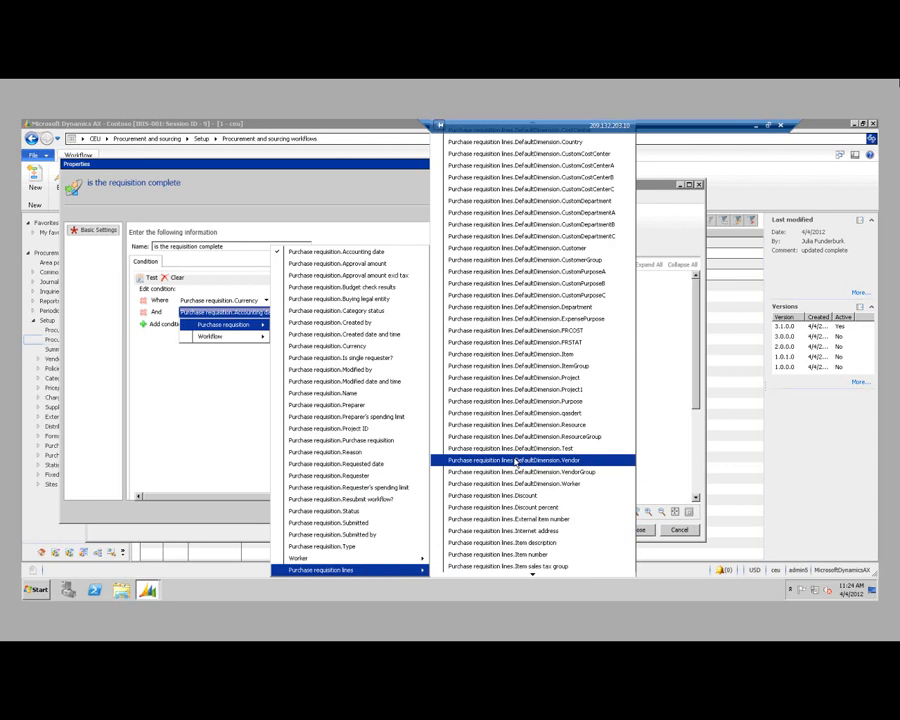
pyautogui.click(516, 461)
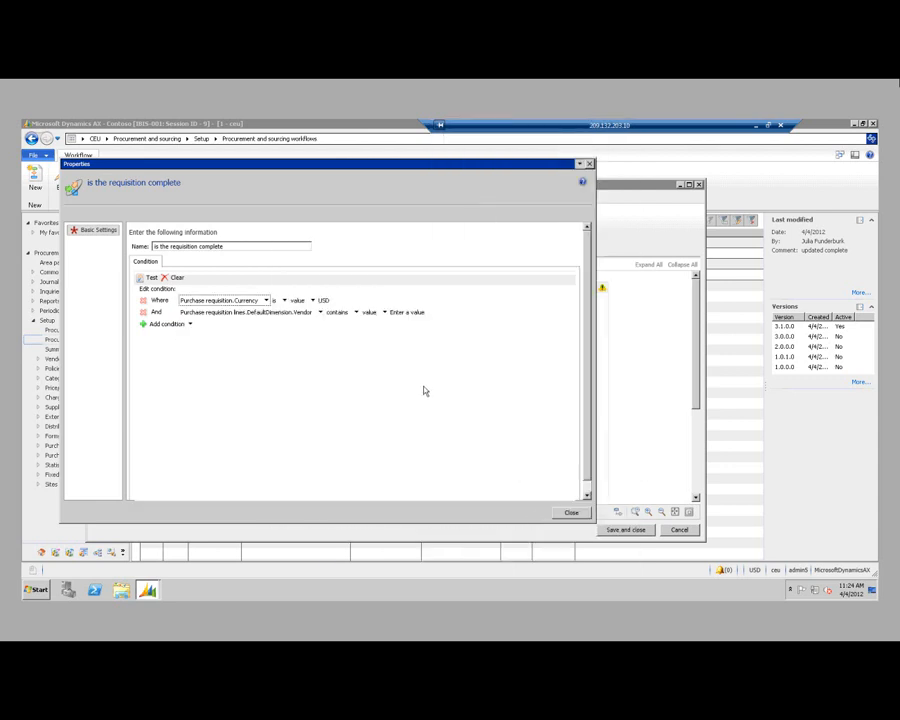
pyautogui.click(355, 315)
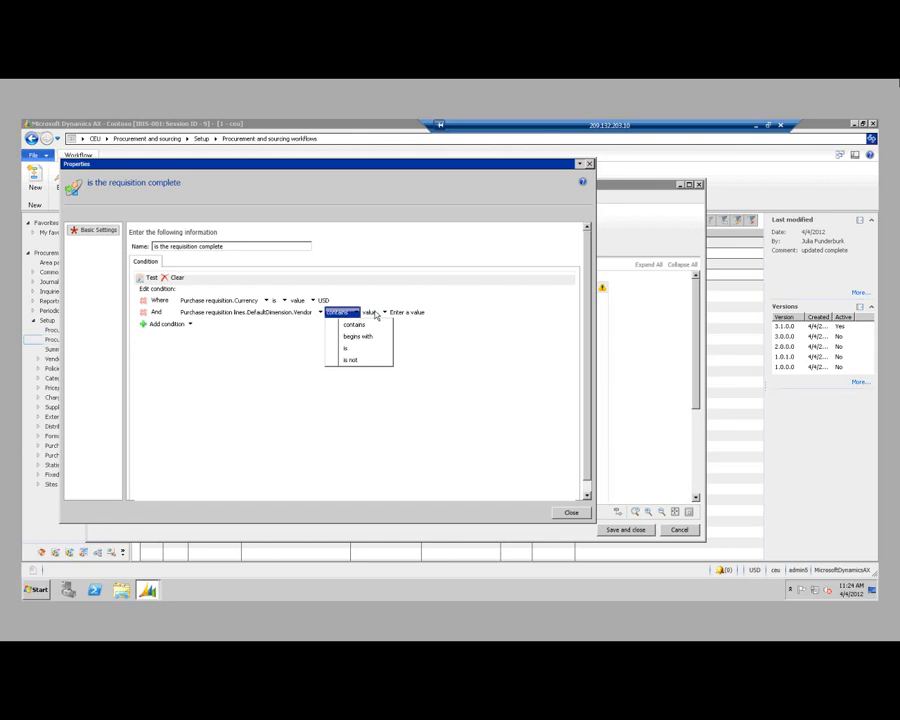
pyautogui.click(355, 361)
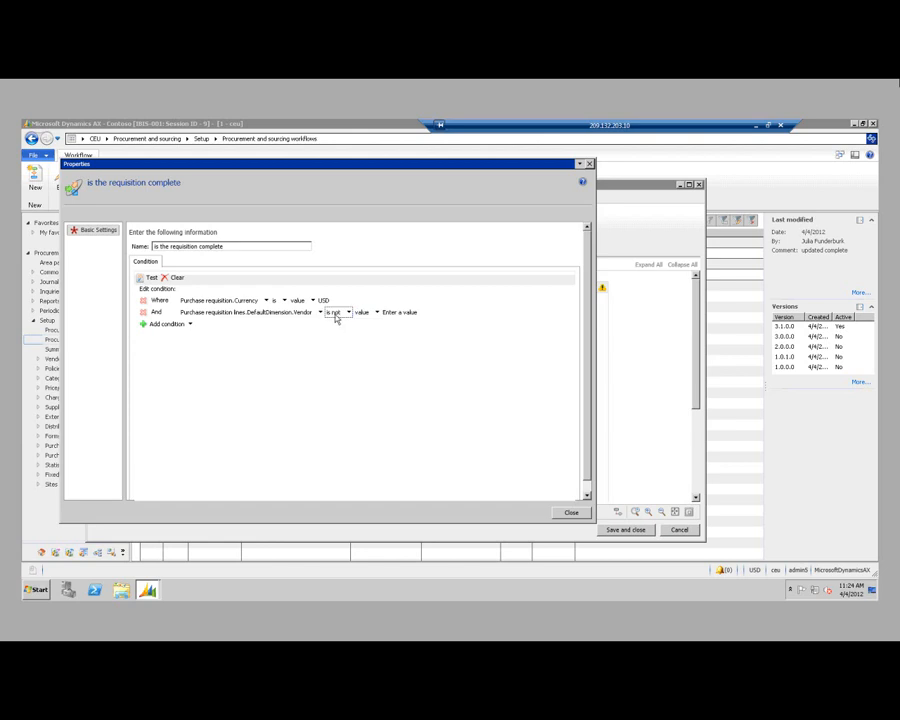
# Leave the vendor condition's value blank, close the decision's properties and return to the workflow editor.
pyautogui.click(389, 316)
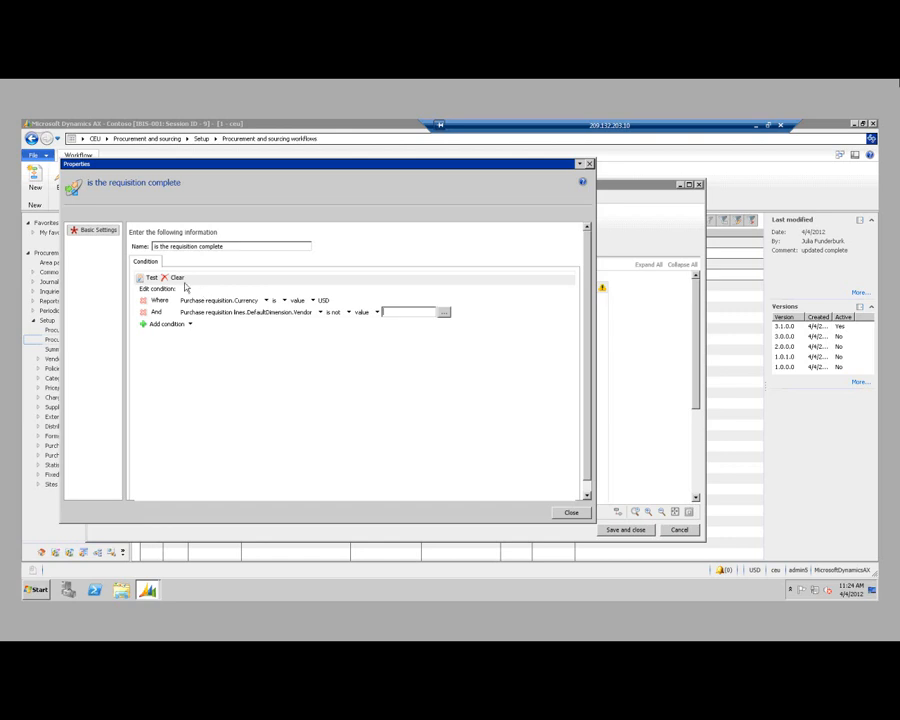
pyautogui.click(571, 513)
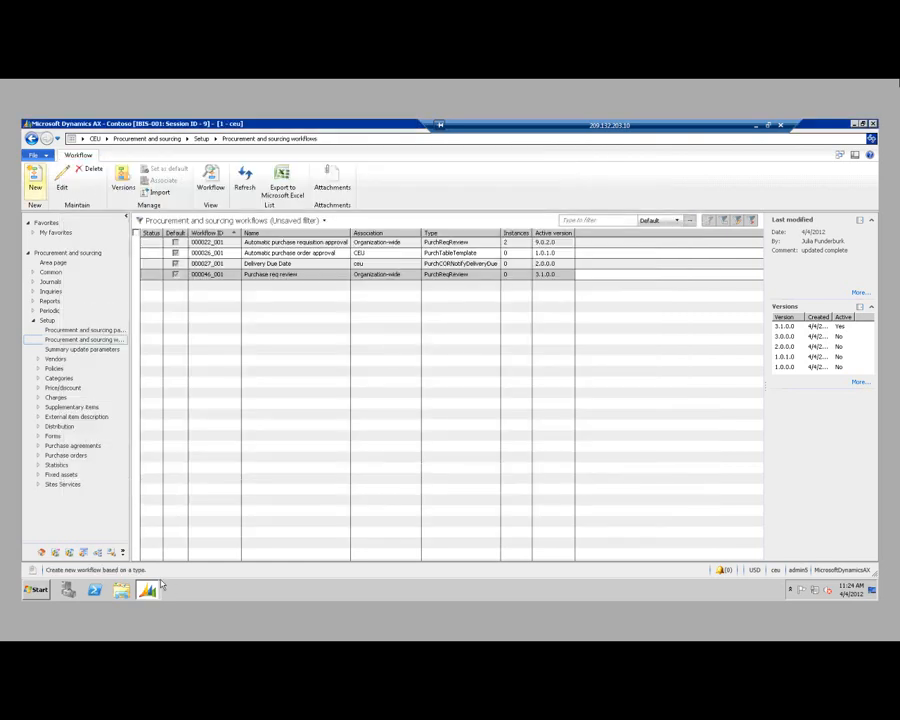
pyautogui.moveTo(147, 589)
pyautogui.click(100, 566)
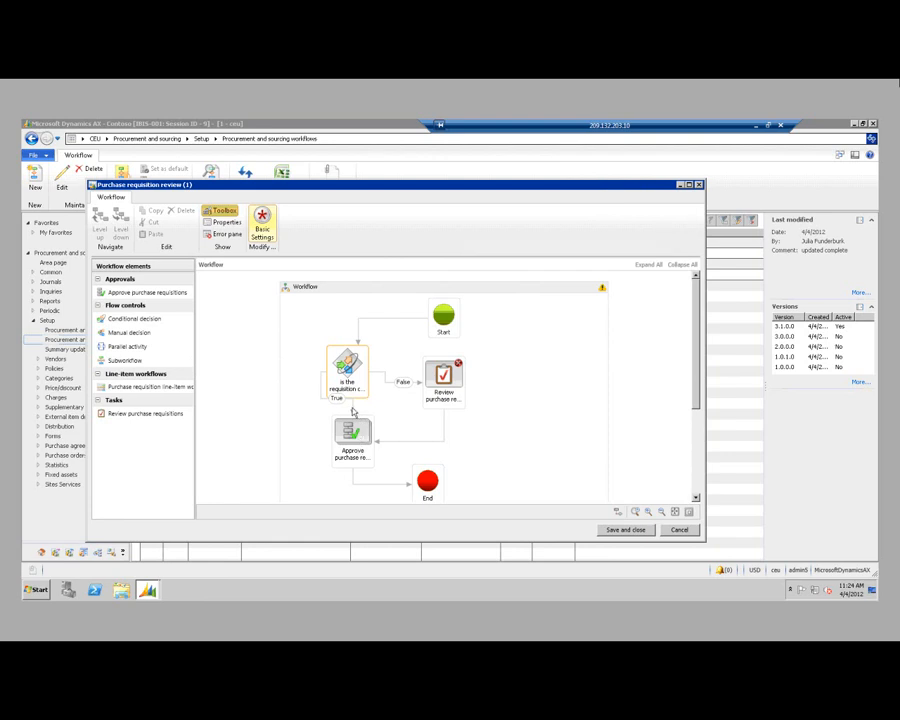
# Open the basic settings of the review purchase requisitions task and rename it "Complete the Requistion".
pyautogui.click(437, 391)
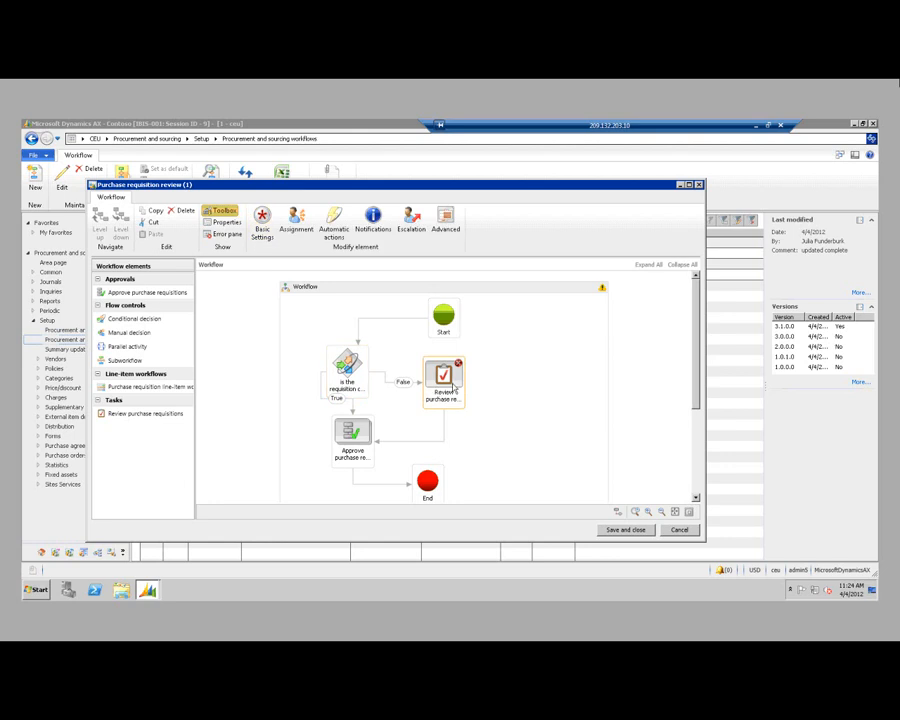
pyautogui.moveTo(697, 400); pyautogui.dragTo(698, 413)
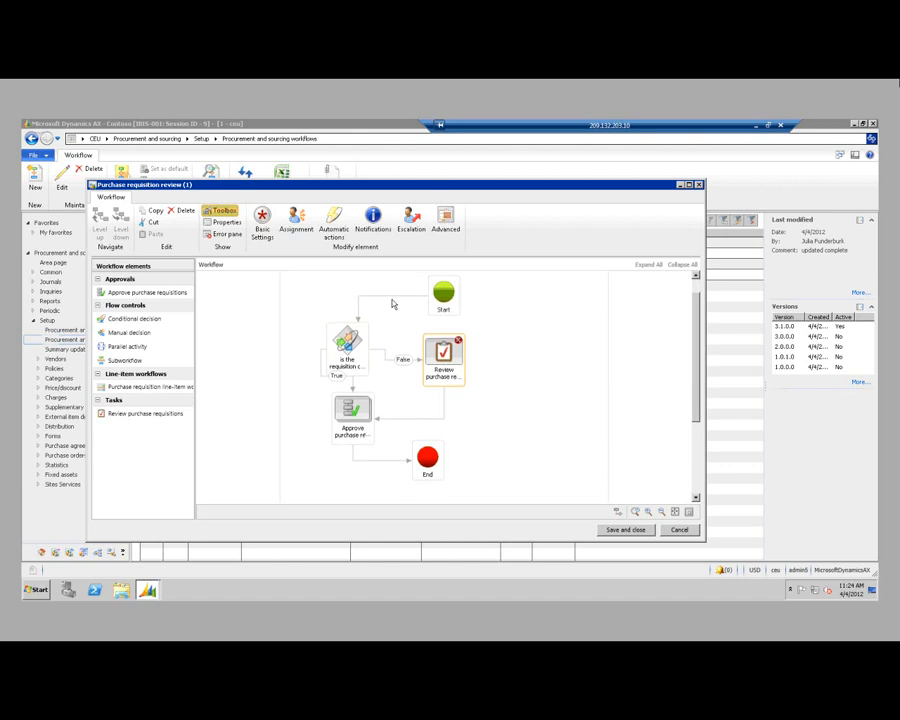
pyautogui.click(262, 224)
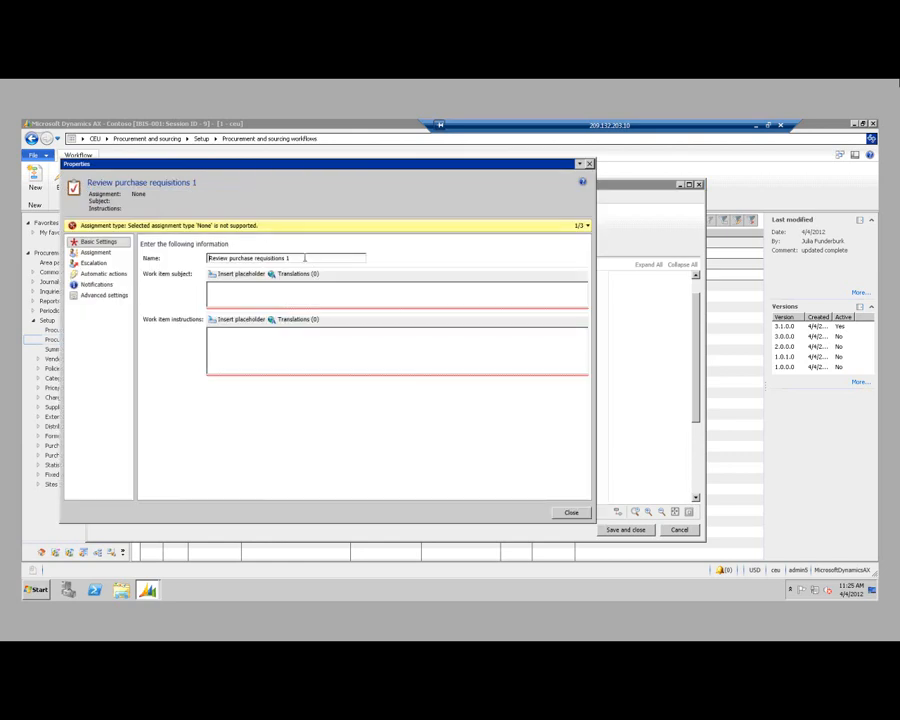
pyautogui.moveTo(288, 258); pyautogui.dragTo(171, 262)
pyautogui.write('Com')
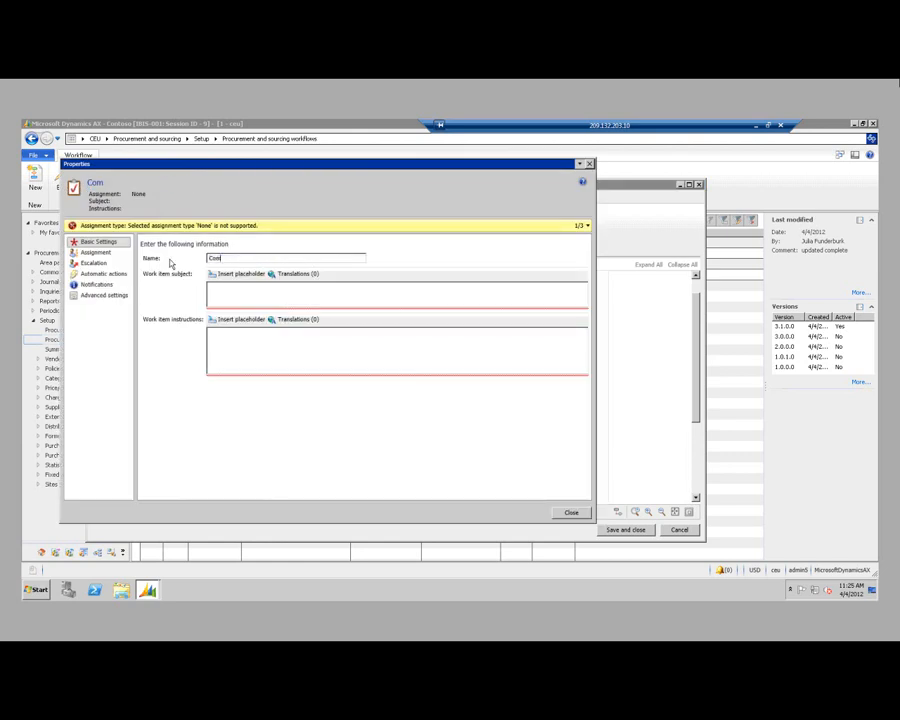
pyautogui.write('plete the Requisition')
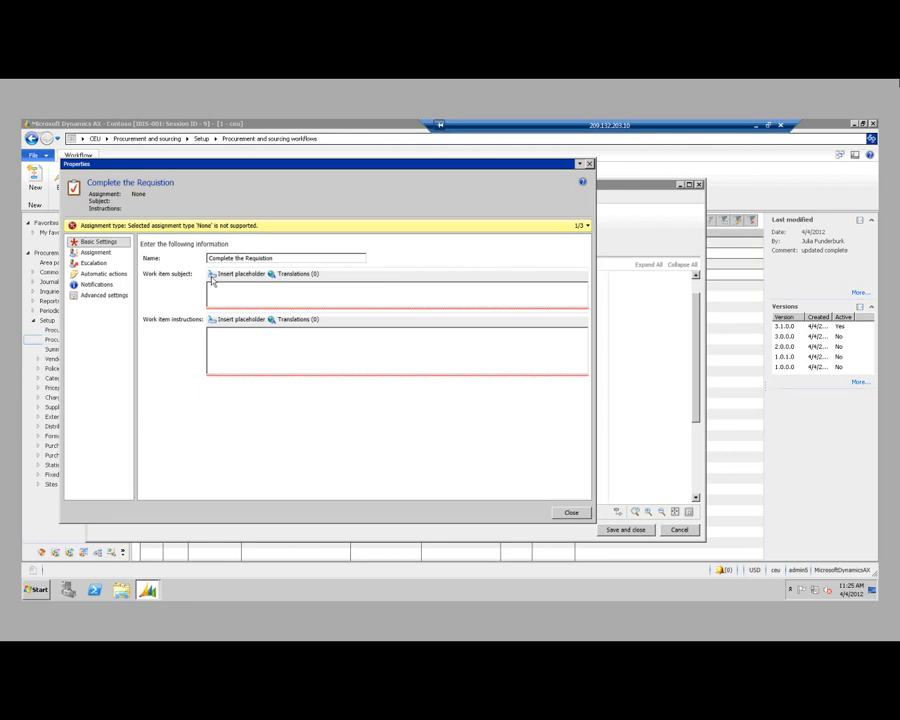
# Enter "Complete requistion" as the review task's work item subject.
pyautogui.click(250, 299)
pyautogui.write('Com')
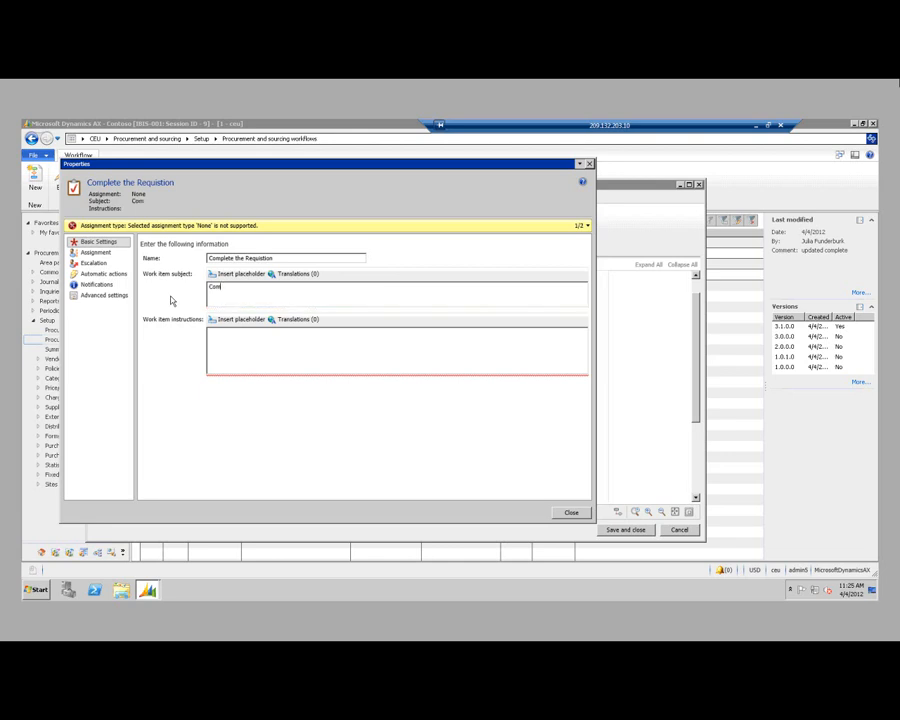
pyautogui.write('plete requisition')
# Insert the placeholder %Purchase requisition.PurchReqId% at the end of the work item subject.
pyautogui.click(237, 279)
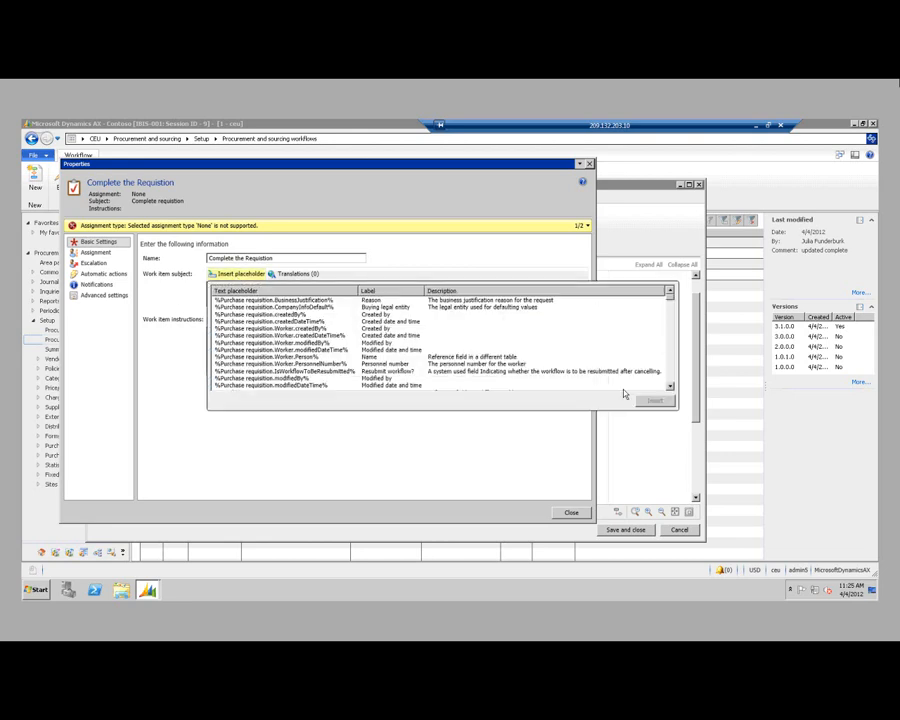
pyautogui.click(670, 388)
pyautogui.click(670, 388)
pyautogui.click(670, 388)
pyautogui.click(670, 388)
pyautogui.click(670, 388)
pyautogui.click(670, 388)
pyautogui.click(670, 388)
pyautogui.click(670, 388)
pyautogui.click(670, 388)
pyautogui.click(670, 388)
pyautogui.click(670, 388)
pyautogui.click(670, 388)
pyautogui.click(670, 388)
pyautogui.click(670, 388)
pyautogui.click(670, 388)
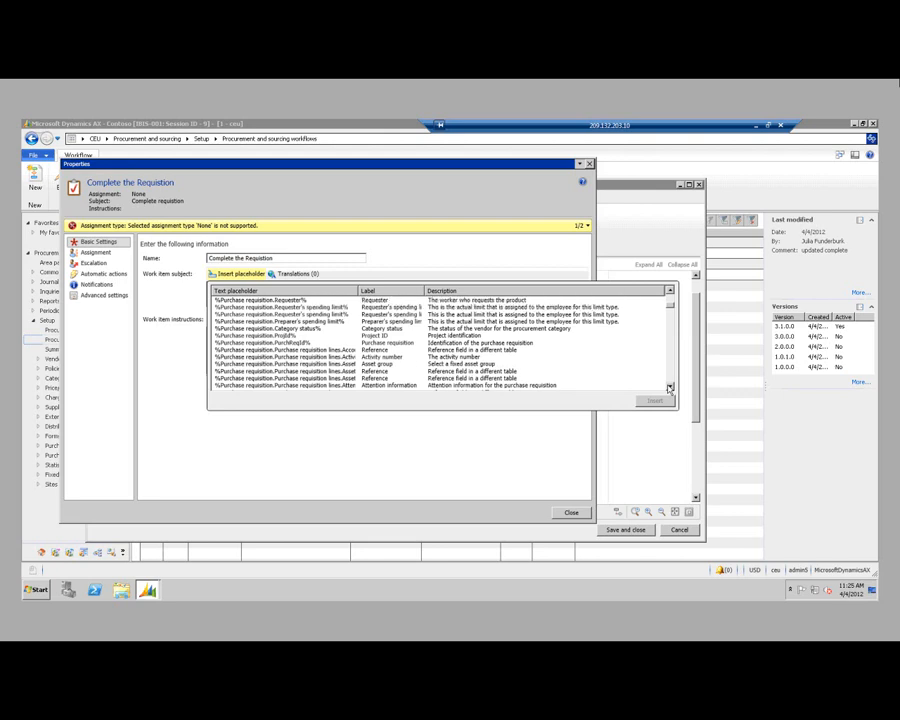
pyautogui.click(670, 388)
pyautogui.click(670, 388)
pyautogui.click(670, 388)
pyautogui.click(670, 388)
pyautogui.click(670, 388)
pyautogui.click(670, 388)
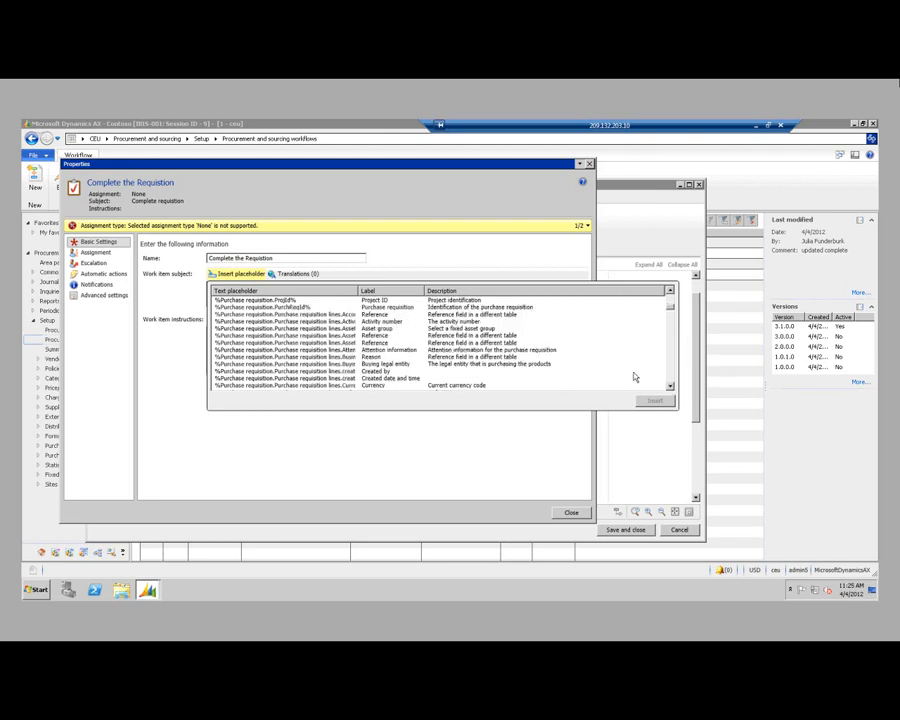
pyautogui.click(320, 307)
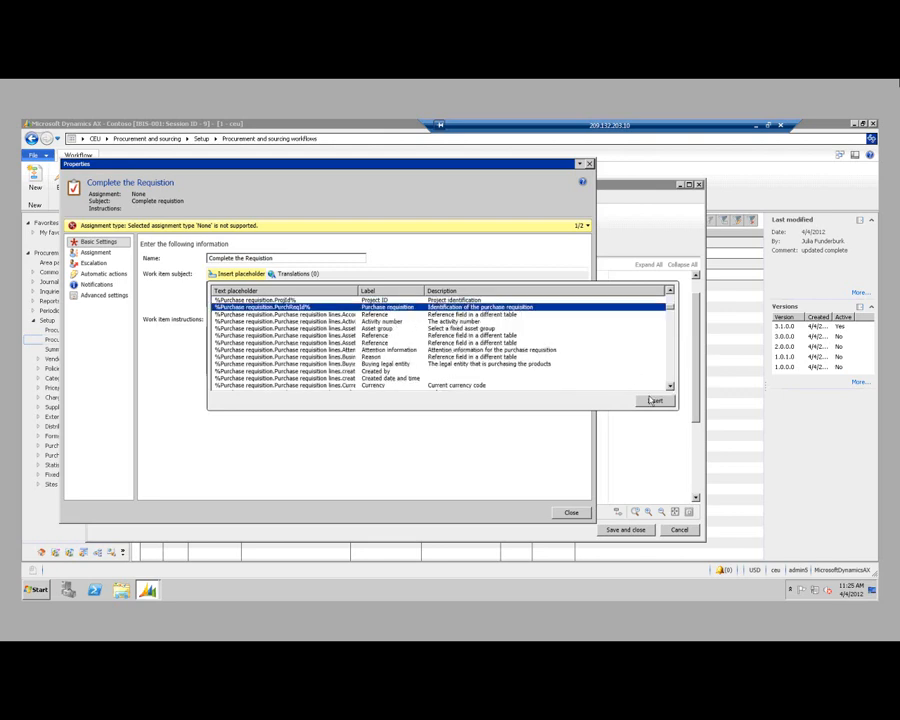
pyautogui.click(655, 400)
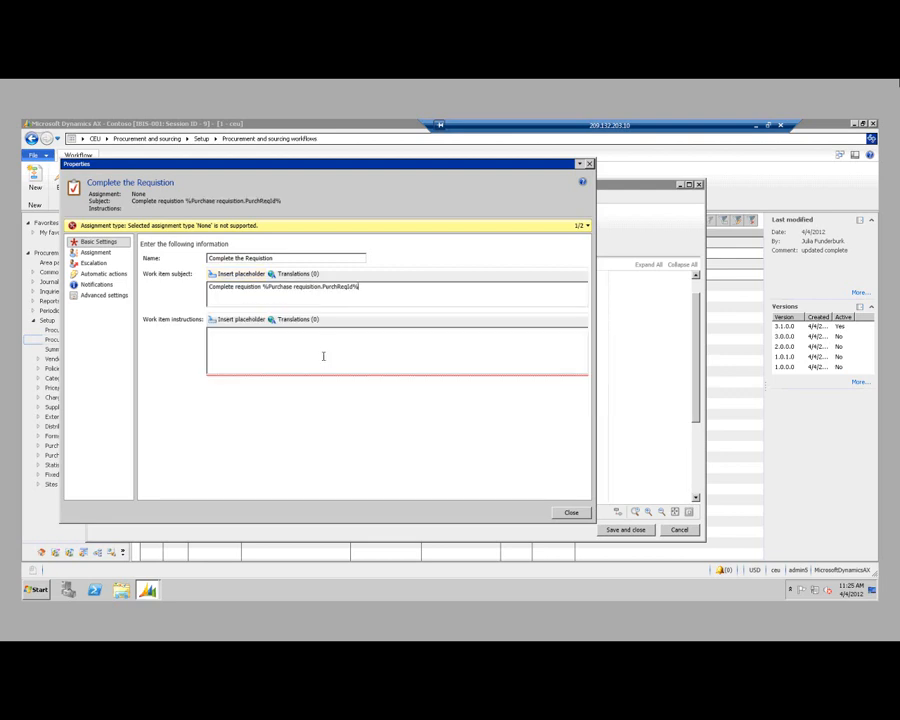
# Enter "Complete the Vendor and/or Currency" as the work item instructions and open the task's assignment settings.
pyautogui.write('C')
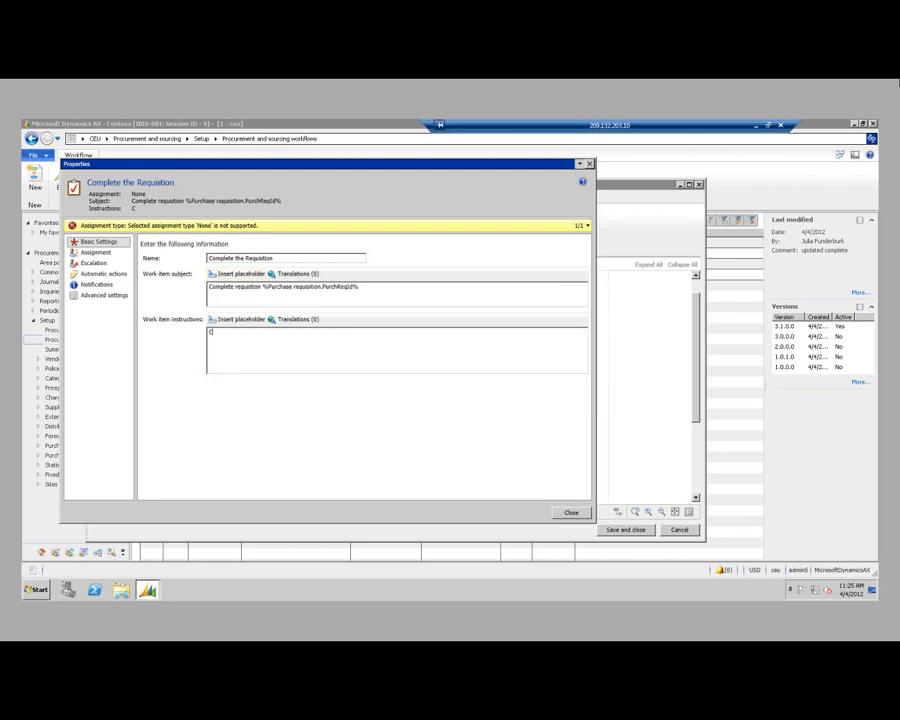
pyautogui.write('omplete the Vendor and/o')
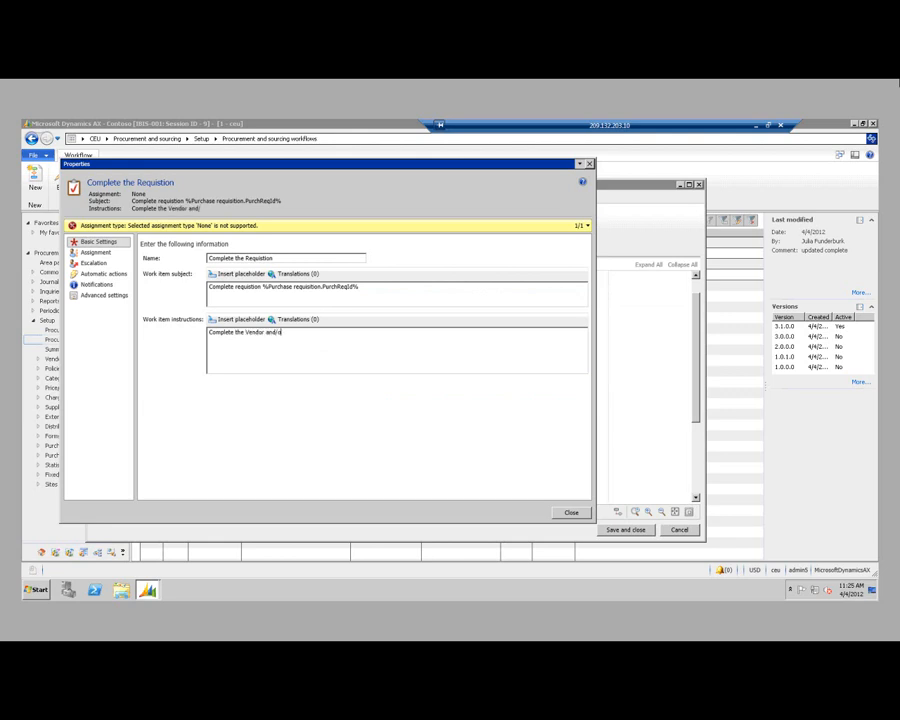
pyautogui.write('r Currency')
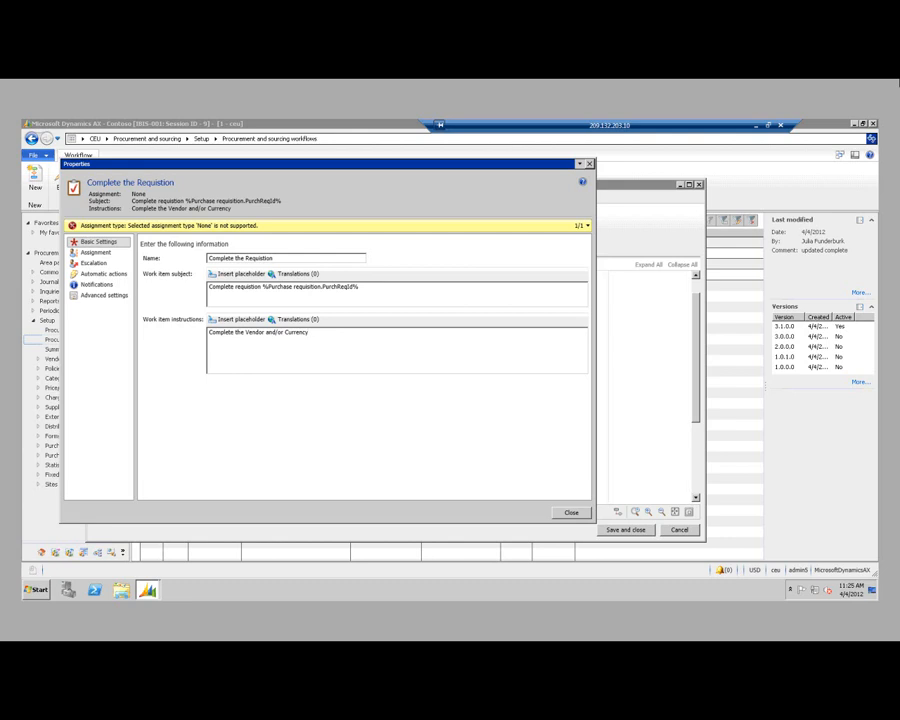
pyautogui.click(95, 252)
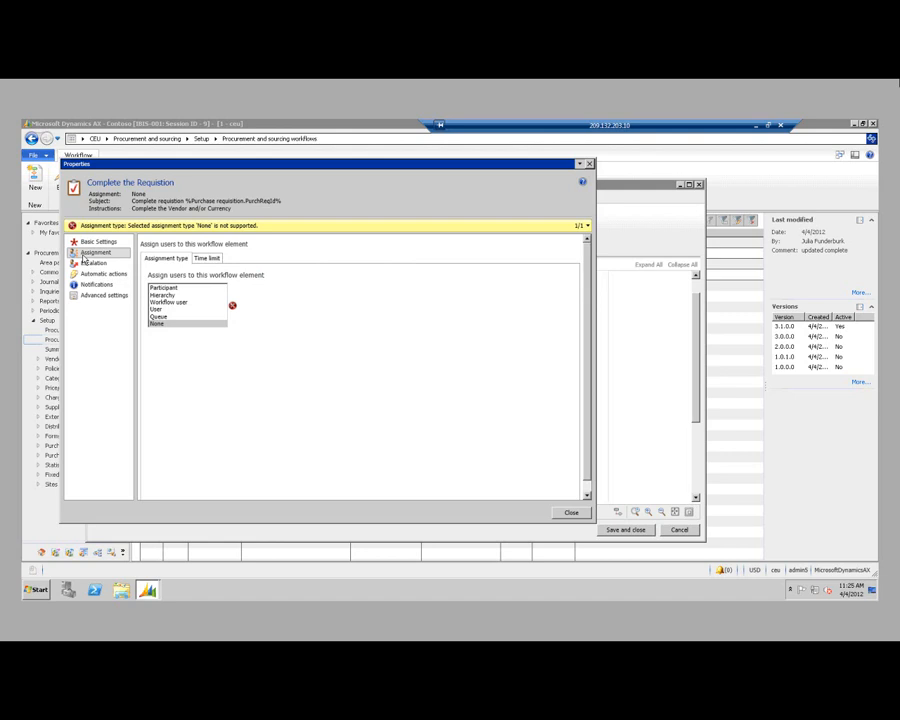
# Try assigning the task by participant with the type Security role participants, and look through the available roles.
pyautogui.click(165, 288)
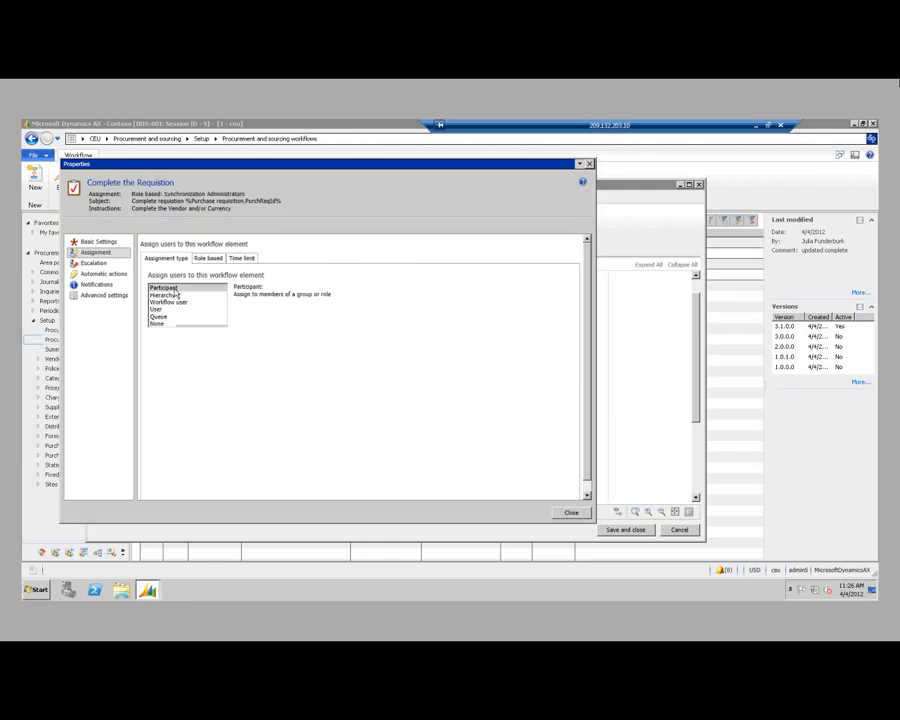
pyautogui.click(205, 259)
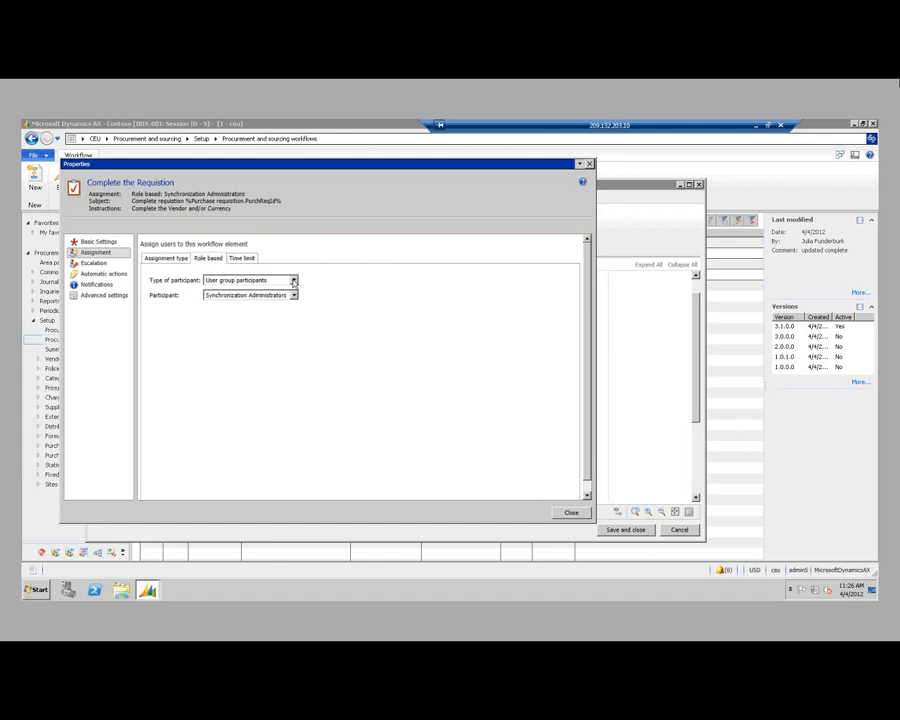
pyautogui.click(294, 282)
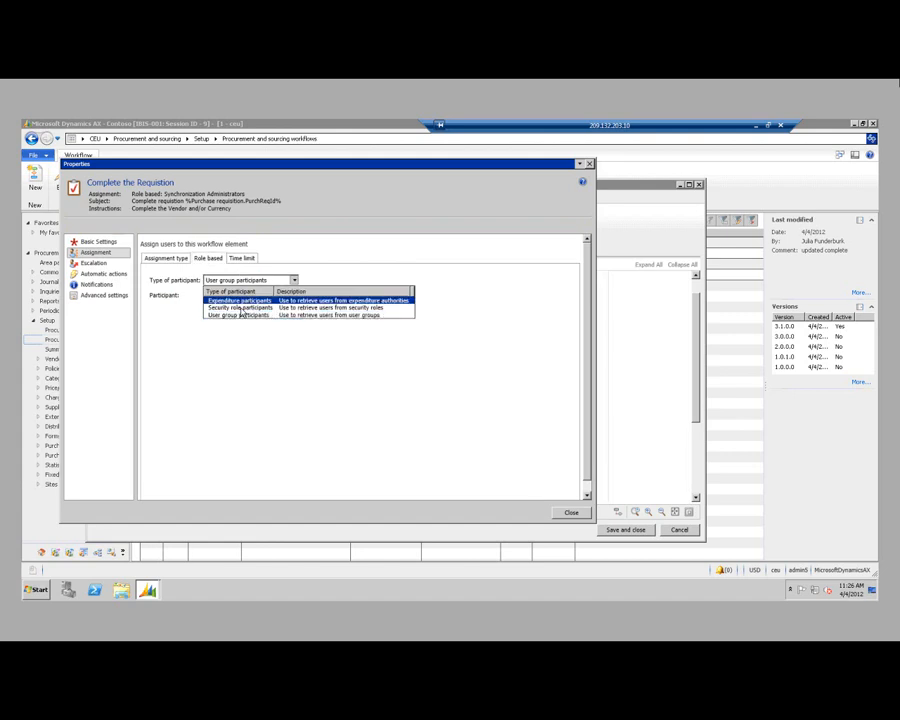
pyautogui.click(255, 300)
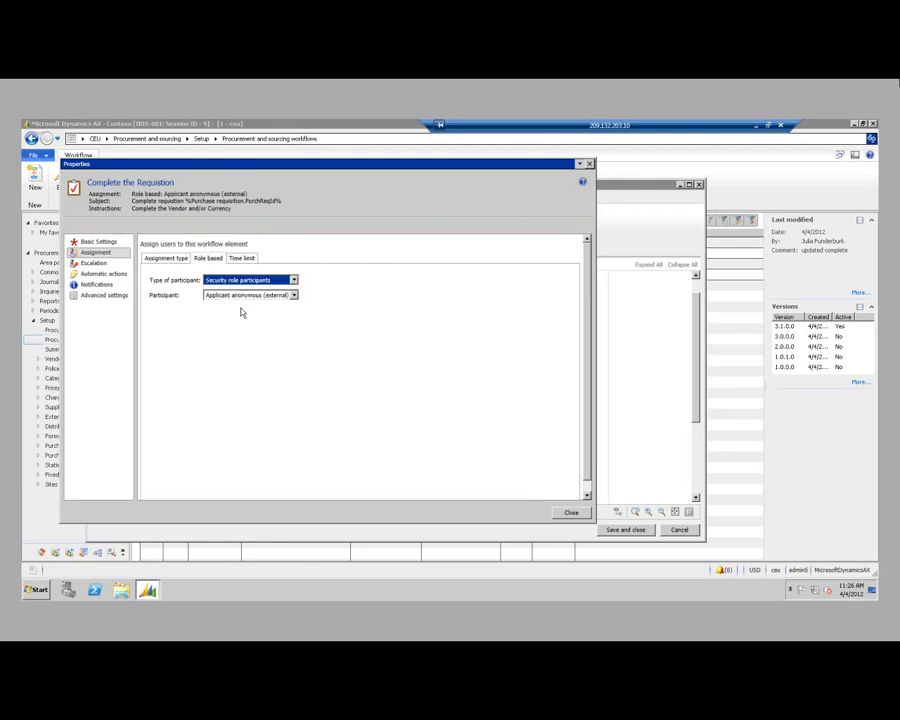
pyautogui.click(295, 297)
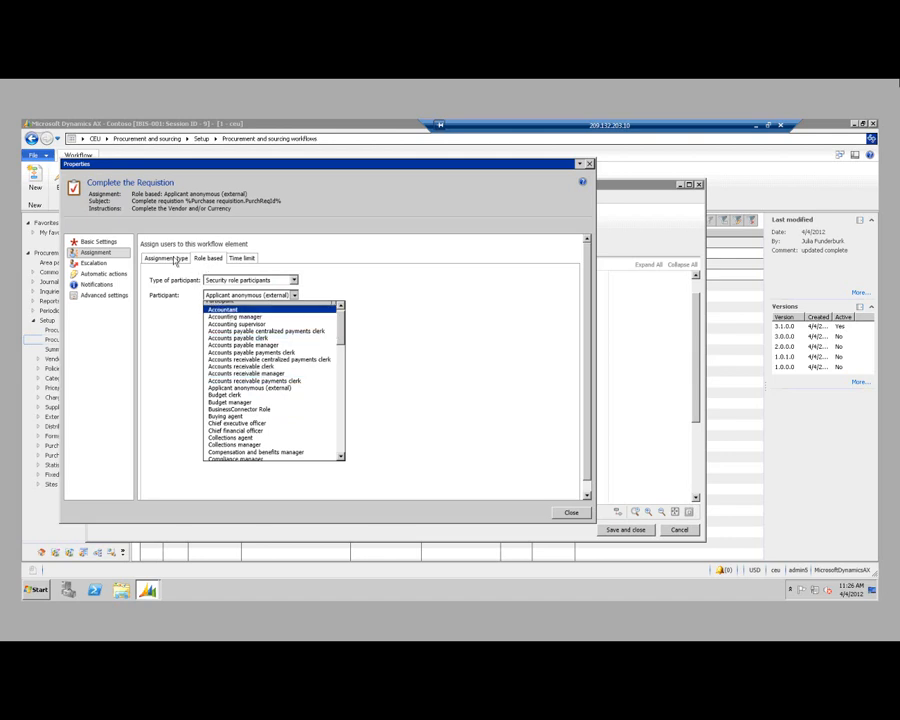
pyautogui.click(177, 259)
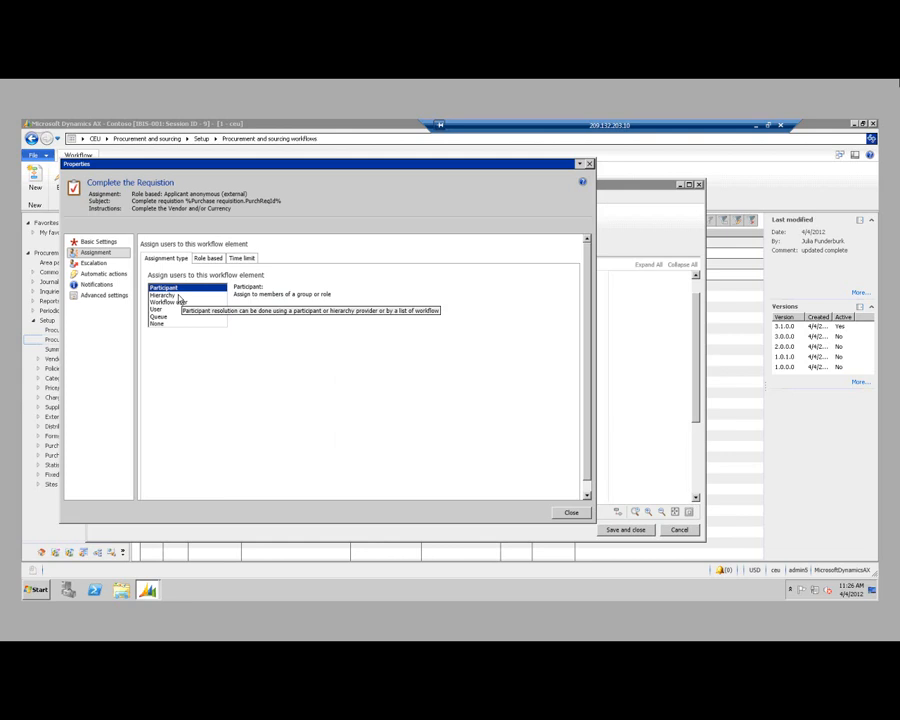
# Assign the task by hierarchy, using the managerial hierarchy with Preparer as the starting point.
pyautogui.click(178, 295)
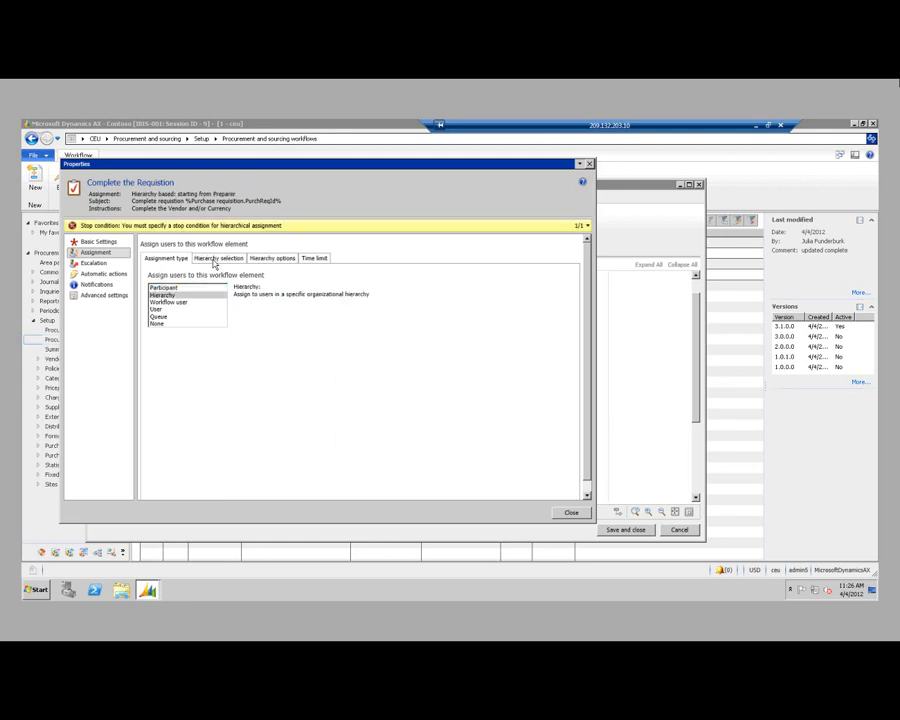
pyautogui.click(216, 259)
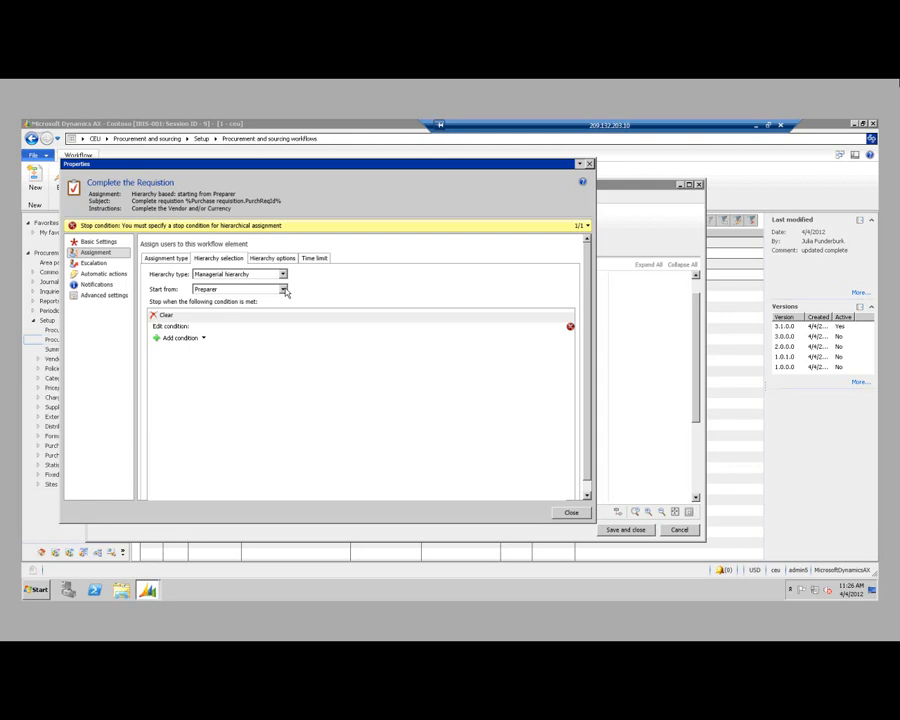
pyautogui.click(284, 289)
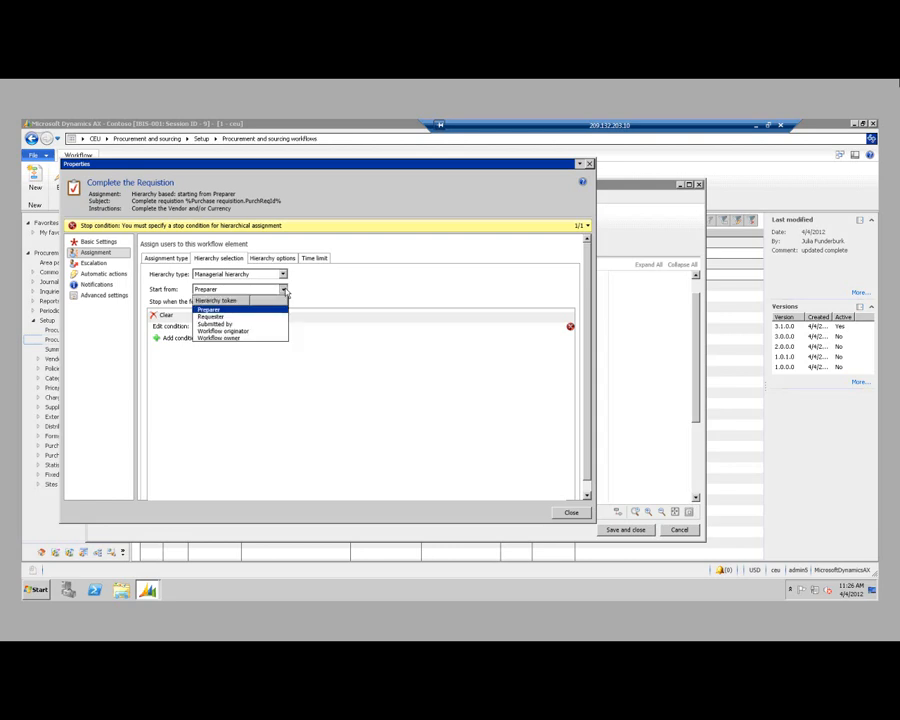
pyautogui.click(224, 315)
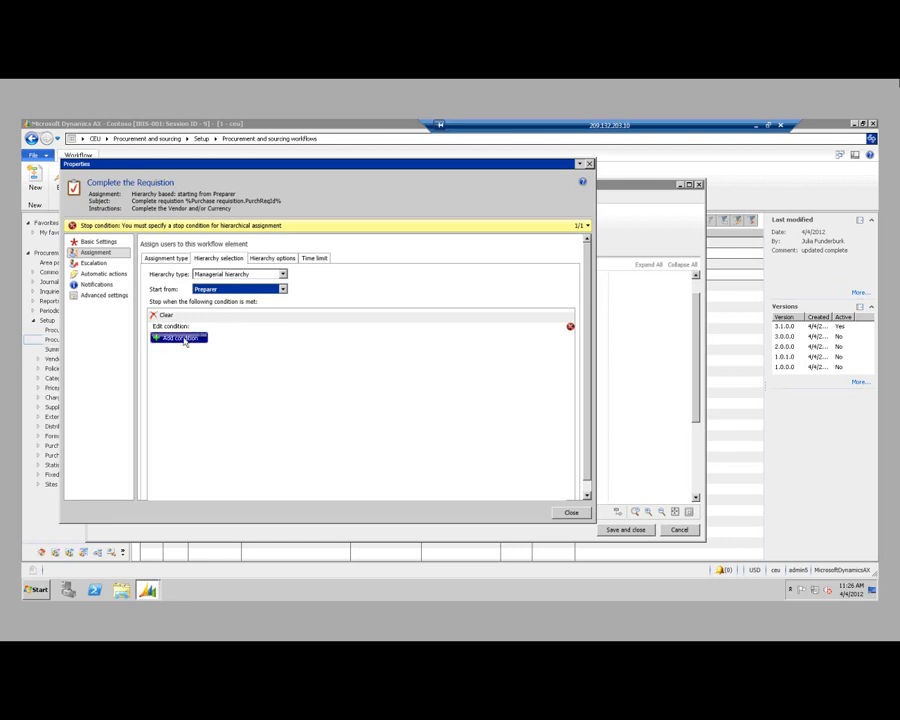
# Add a stop condition to the hierarchy on Employee.Job title with the "is" operator.
pyautogui.click(184, 339)
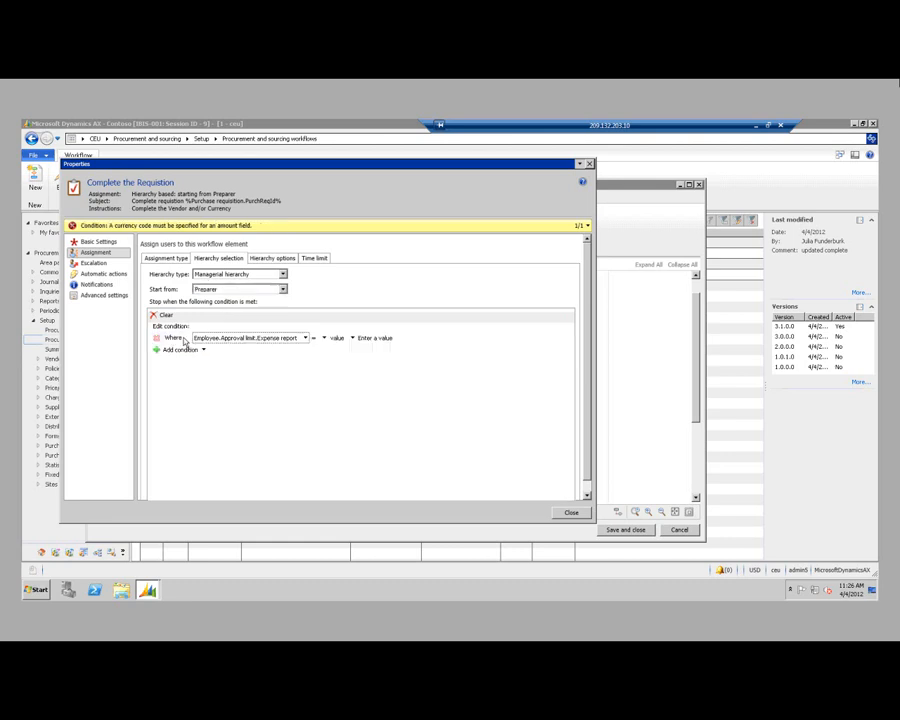
pyautogui.click(304, 339)
pyautogui.click(305, 339)
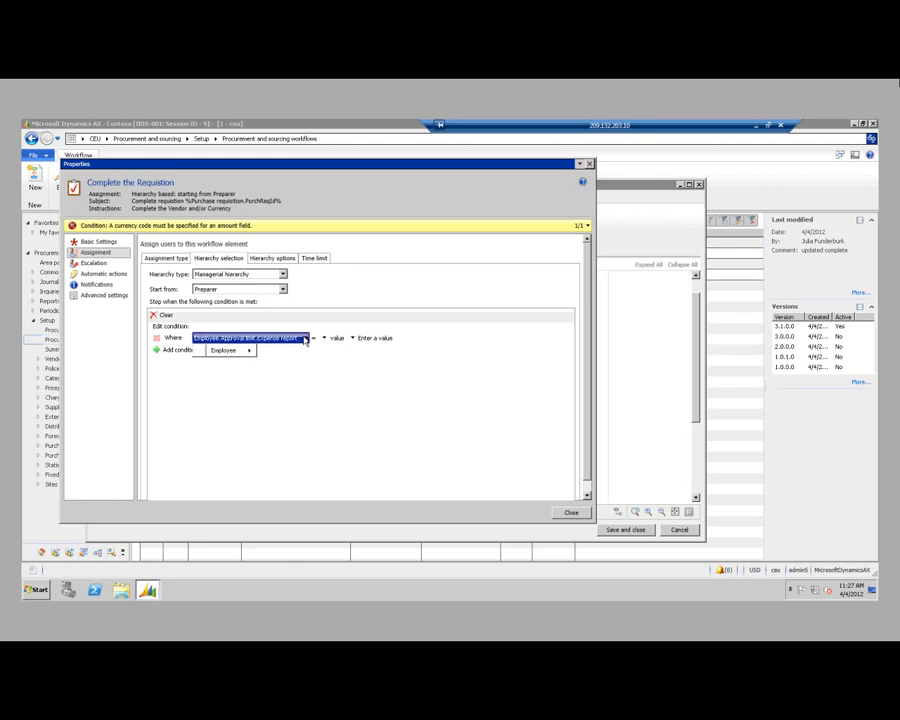
pyautogui.moveTo(237, 350)
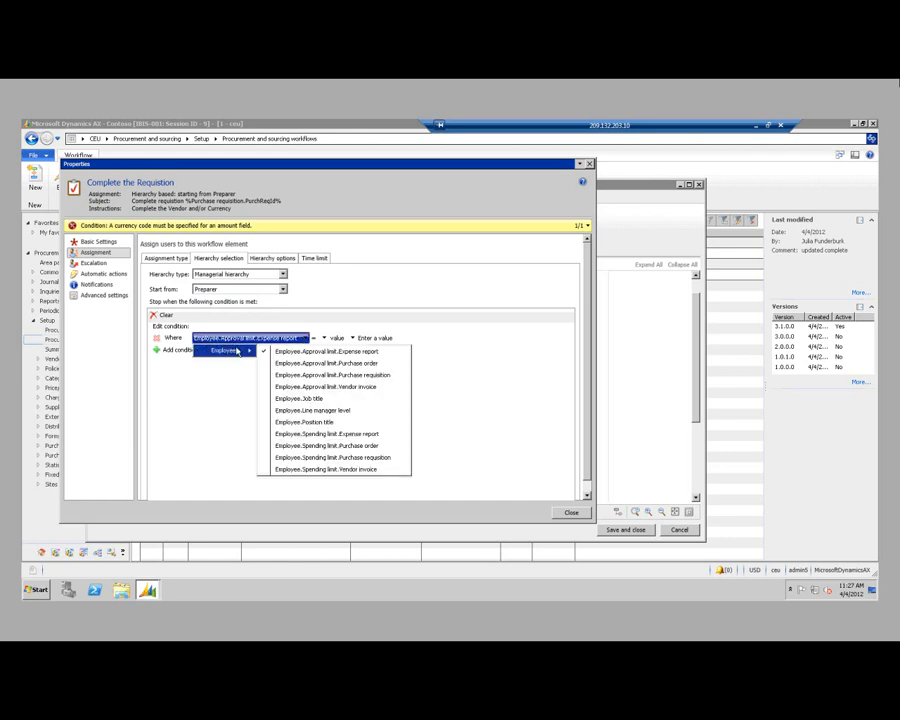
pyautogui.click(315, 401)
pyautogui.click(287, 339)
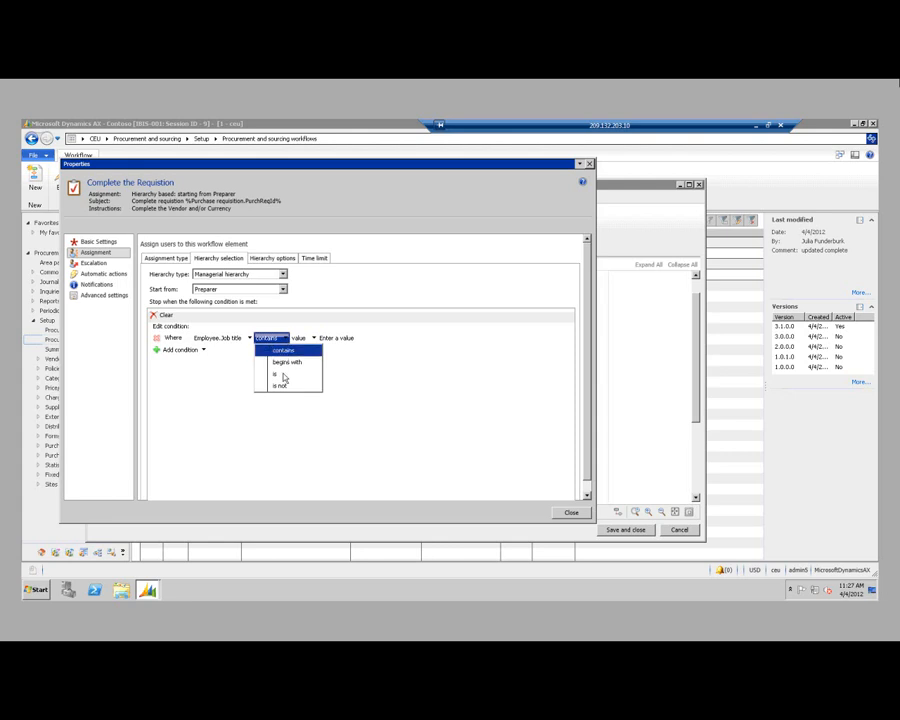
pyautogui.click(281, 374)
# Look up the stop condition's job title value and choose AP Clerk.
pyautogui.click(340, 341)
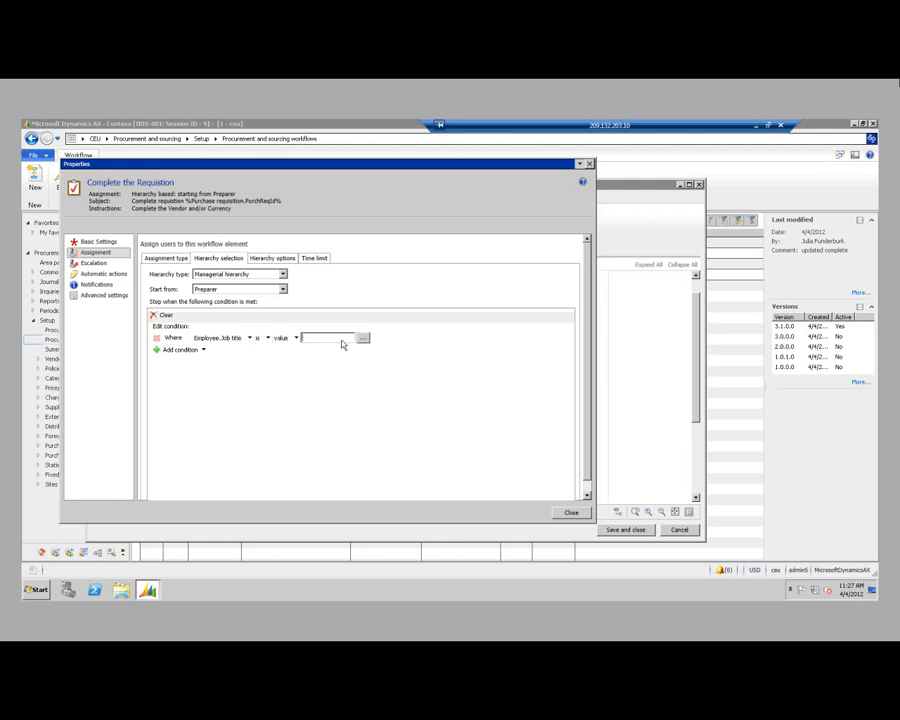
pyautogui.click(362, 338)
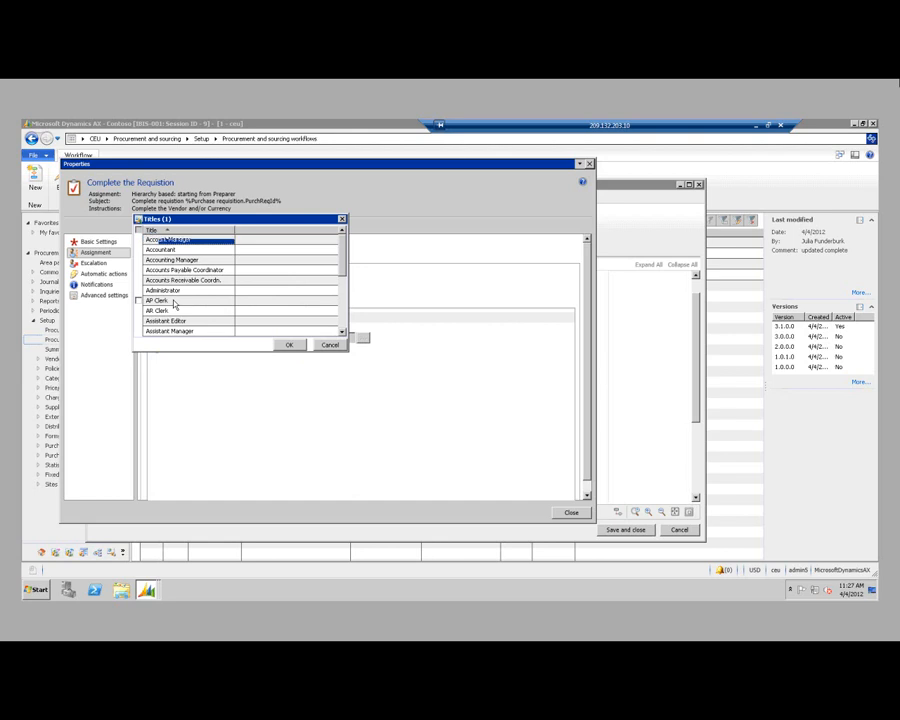
pyautogui.click(173, 302)
pyautogui.click(289, 345)
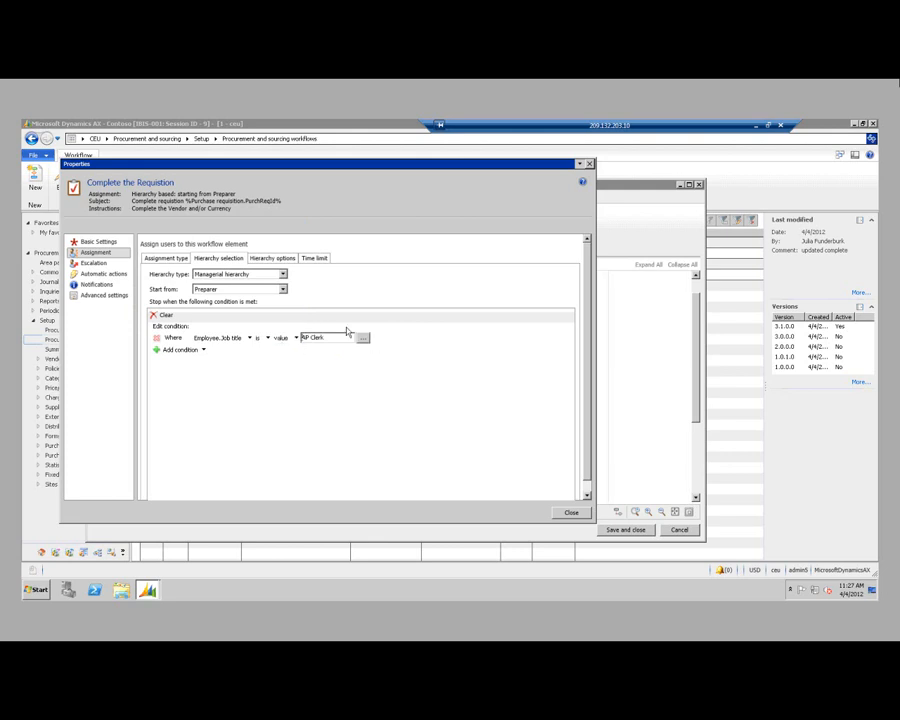
# Check the hierarchy options, and try assigning the task by workflow user, looking through the available workflow user choices.
pyautogui.click(263, 259)
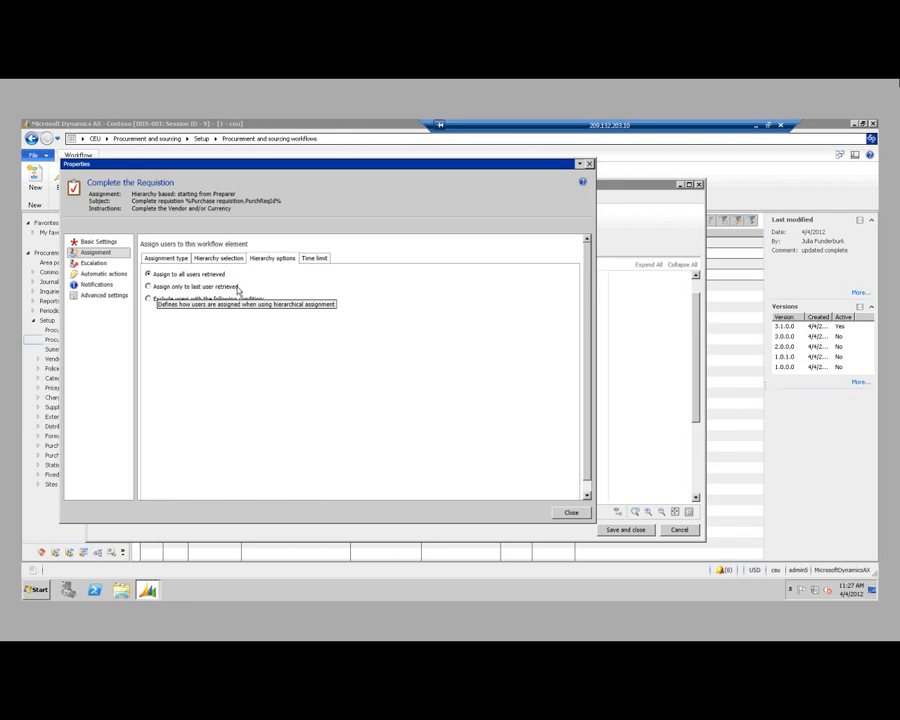
pyautogui.click(168, 259)
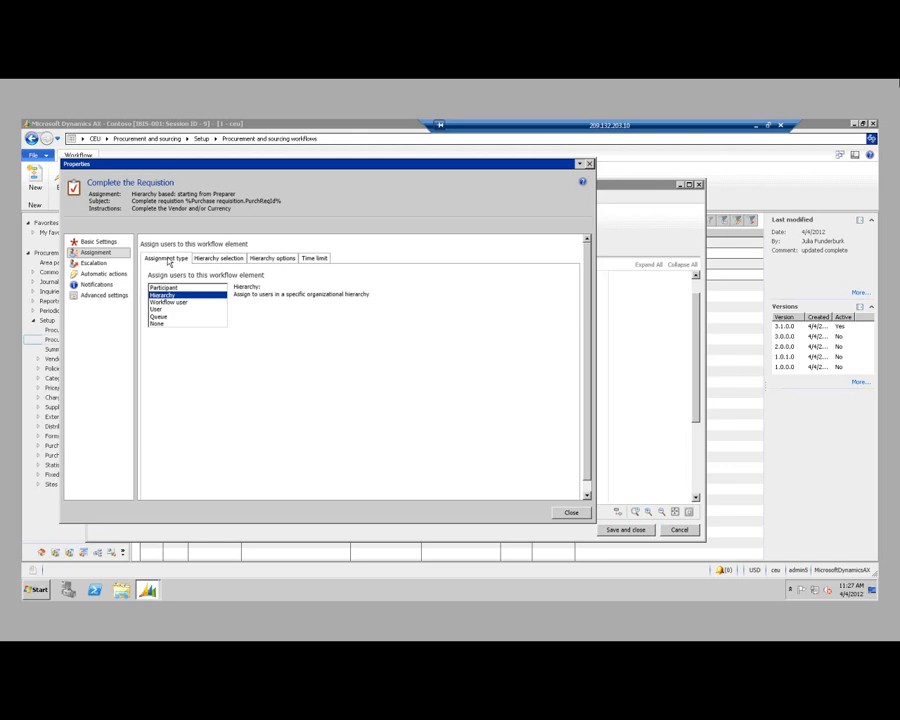
pyautogui.click(187, 304)
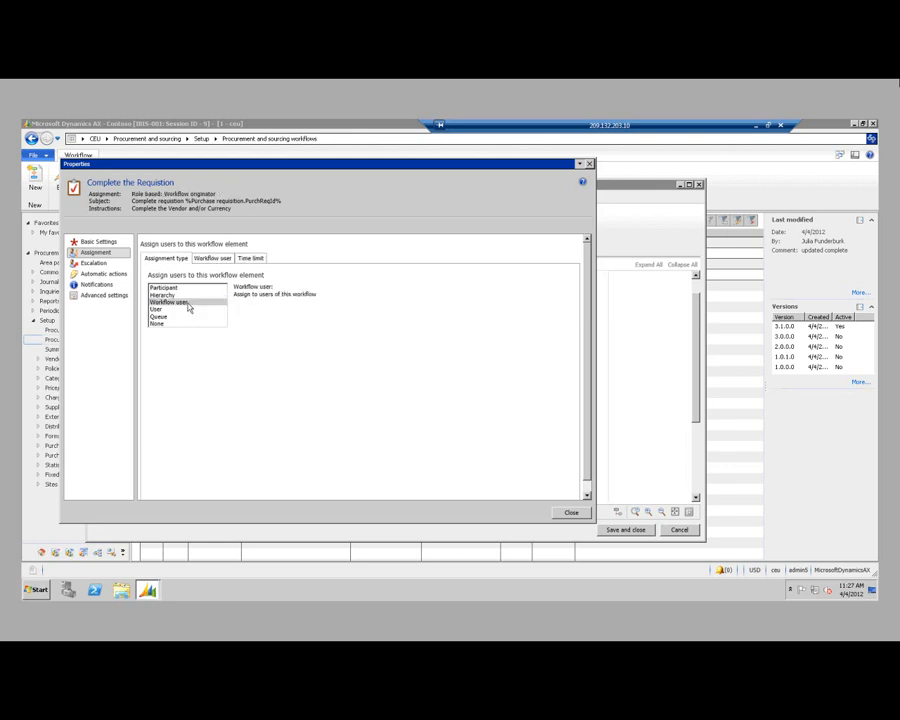
pyautogui.click(201, 259)
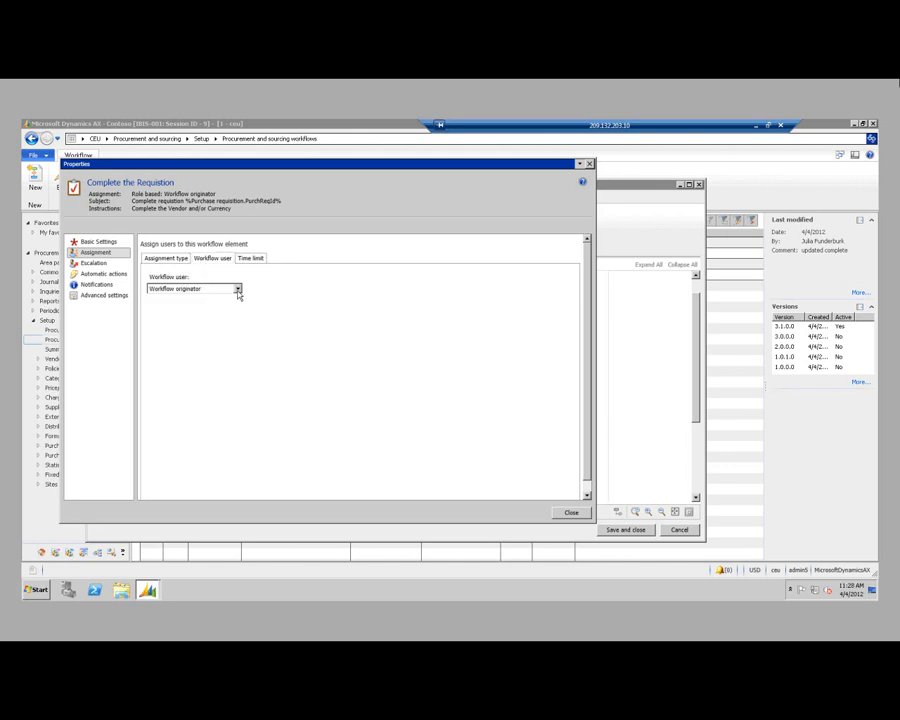
pyautogui.click(238, 292)
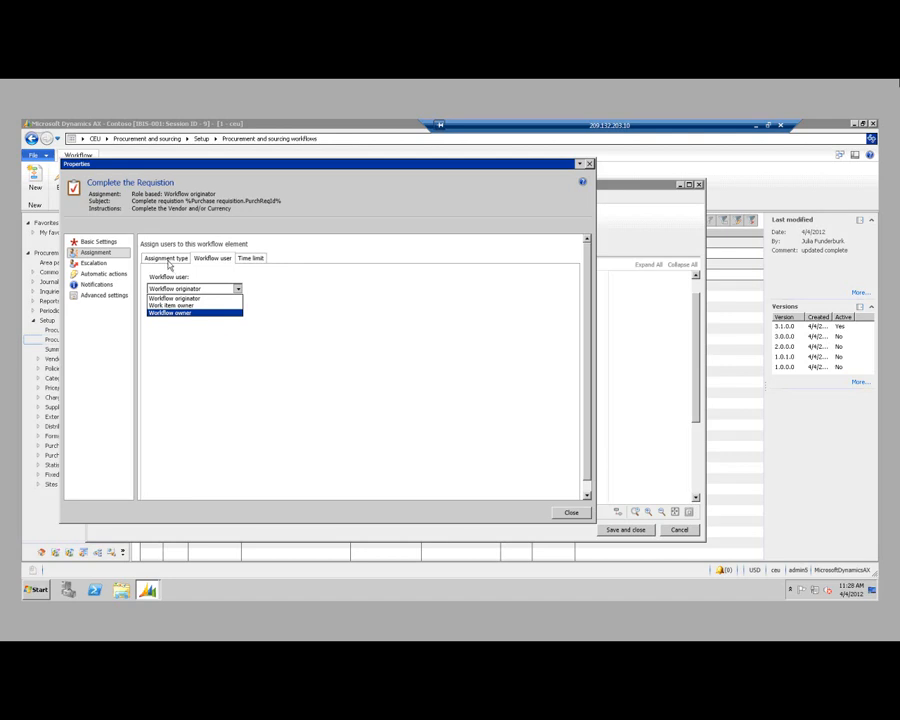
pyautogui.click(163, 262)
pyautogui.click(162, 262)
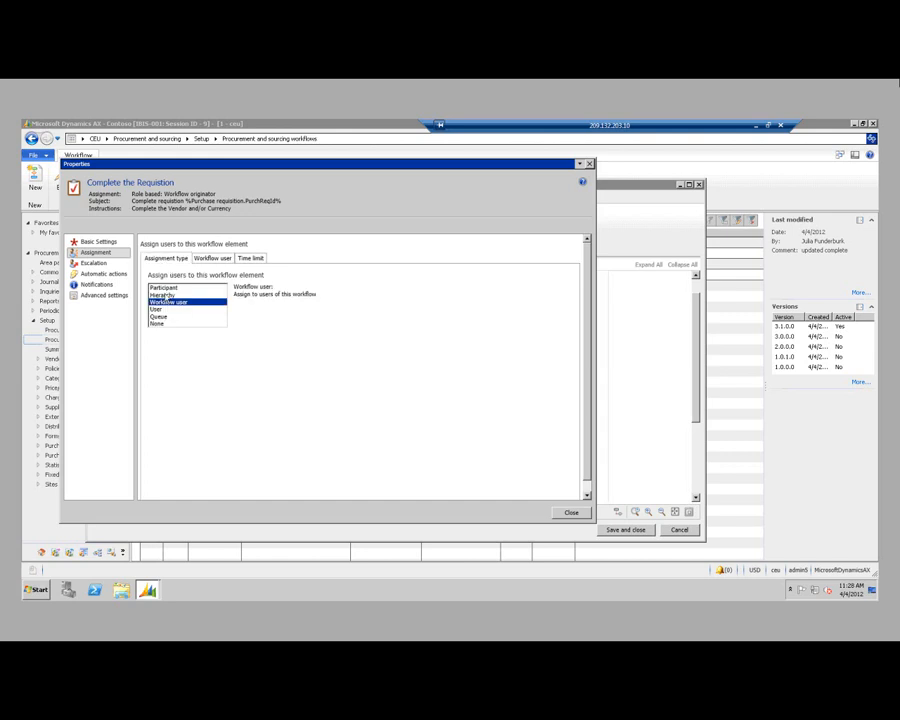
# Assign the task directly to the user admin3 and check the assignment's time limit.
pyautogui.click(157, 310)
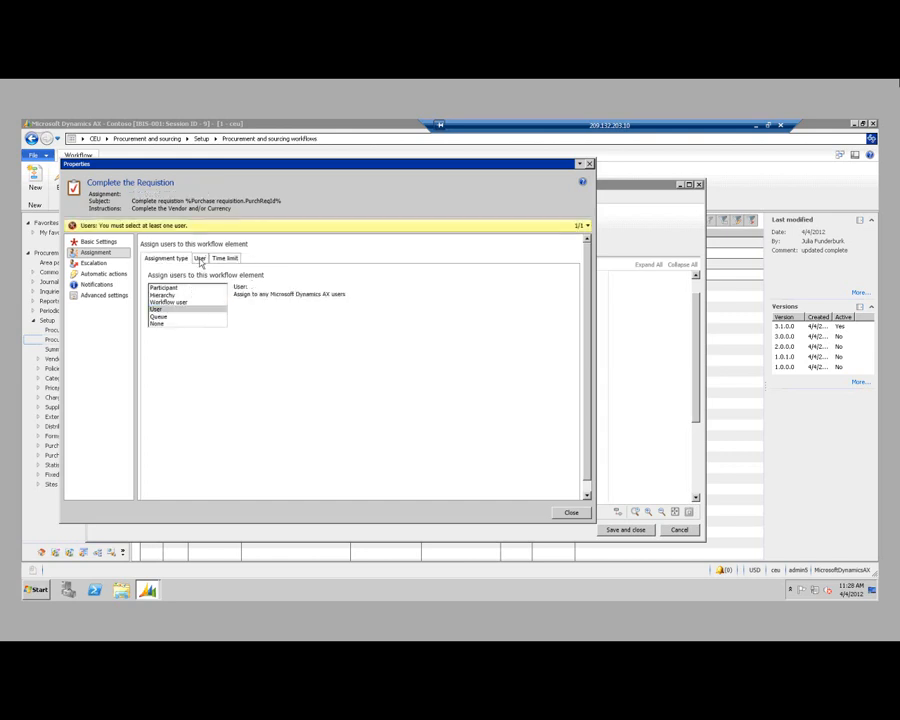
pyautogui.click(200, 262)
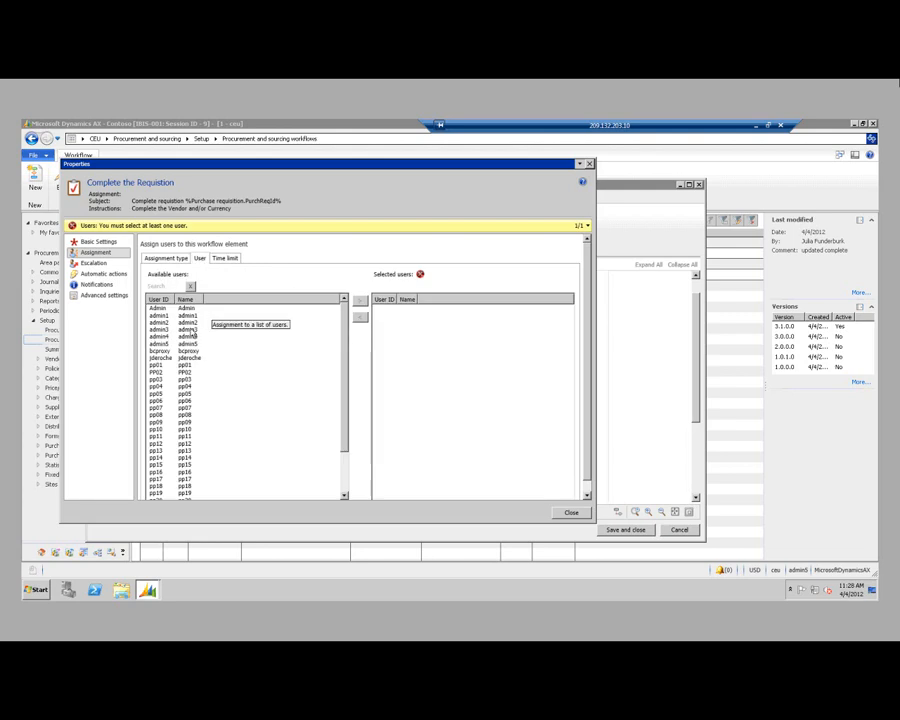
pyautogui.click(192, 330)
pyautogui.click(360, 300)
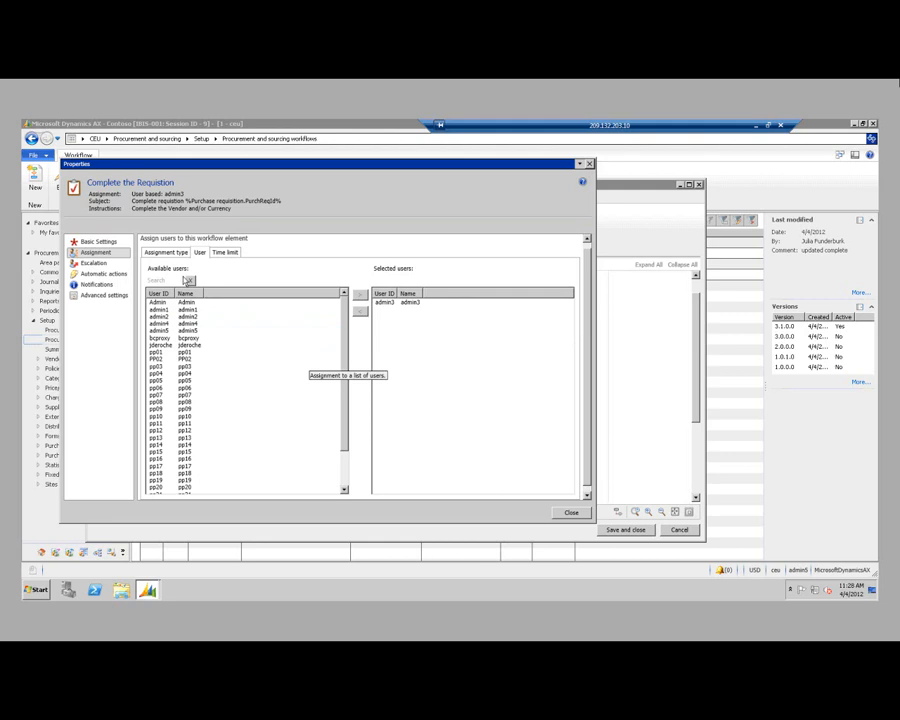
pyautogui.click(167, 253)
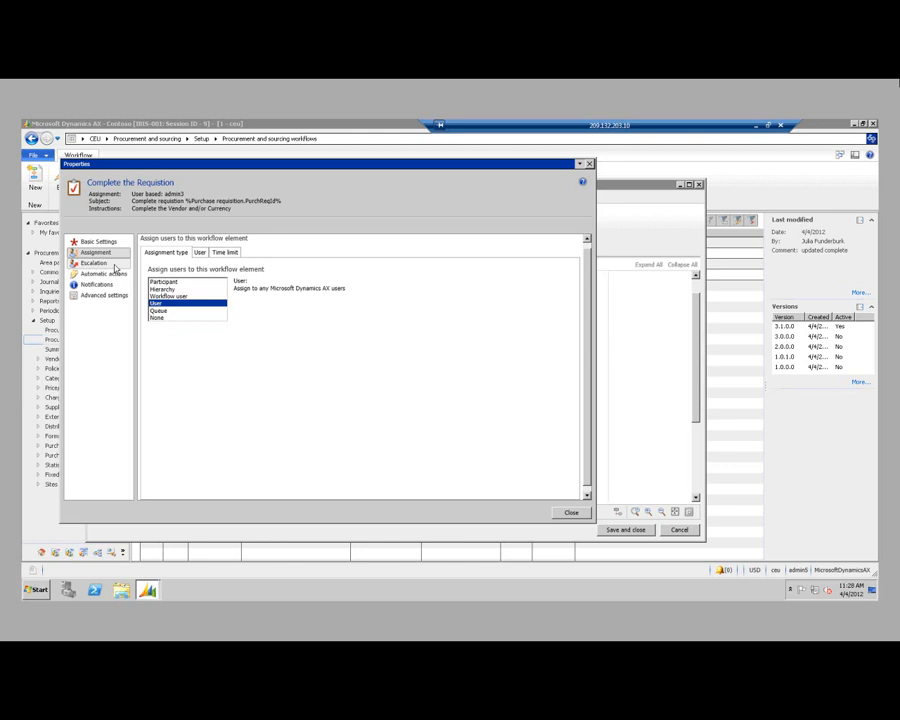
pyautogui.click(230, 254)
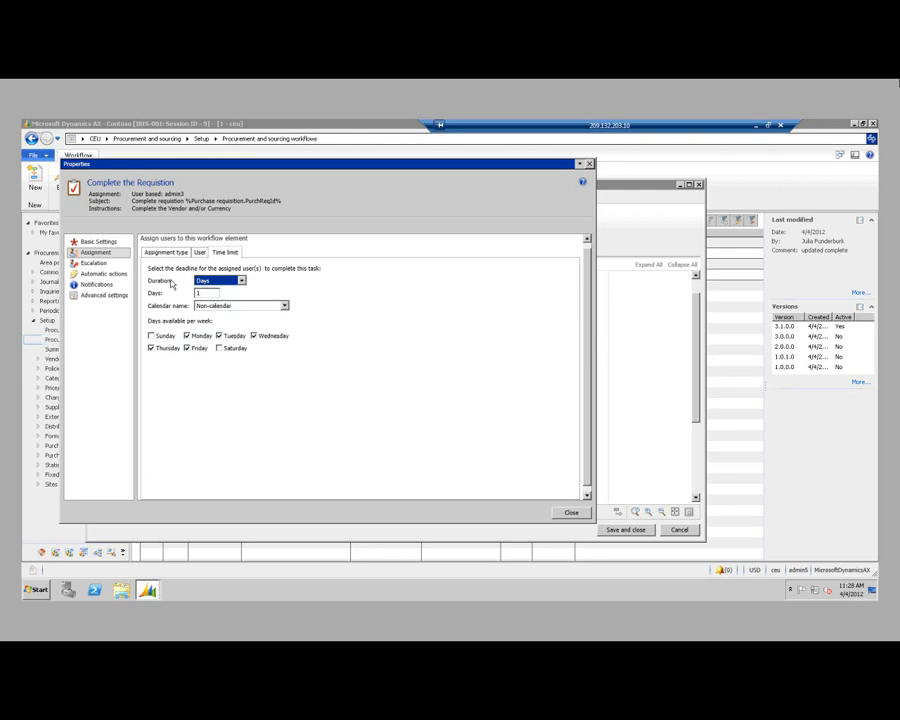
# Enable the escalation path for overdue work items and set its end action to Reject.
pyautogui.click(90, 263)
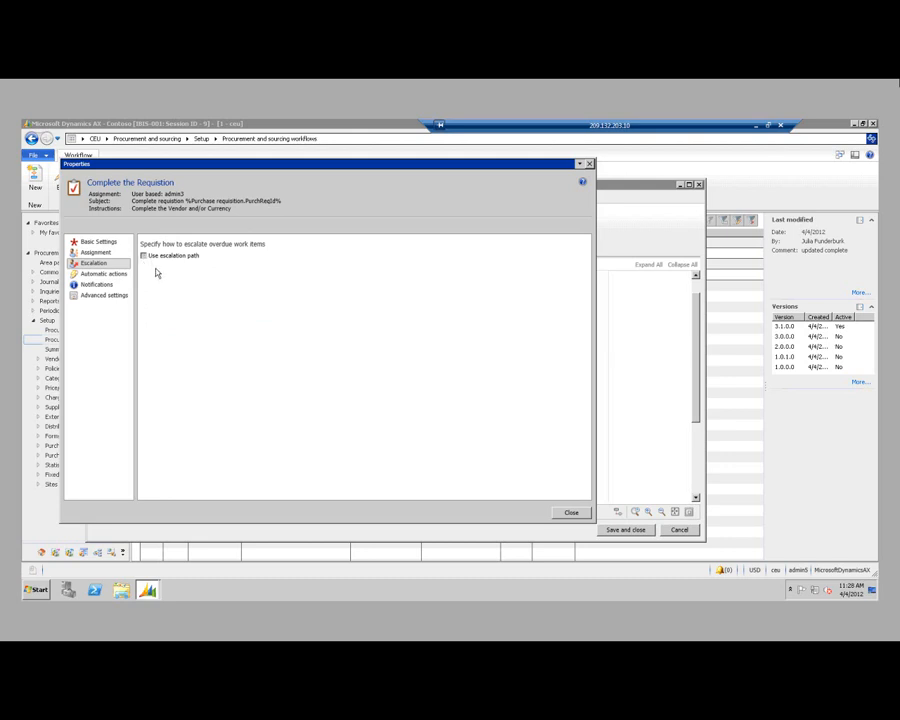
pyautogui.click(144, 256)
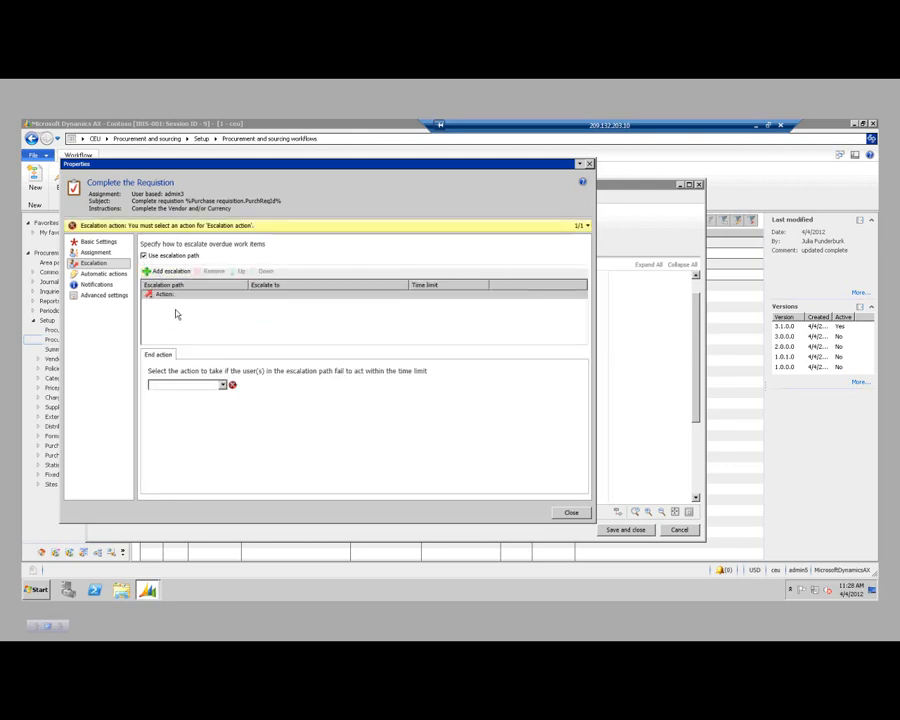
pyautogui.click(167, 296)
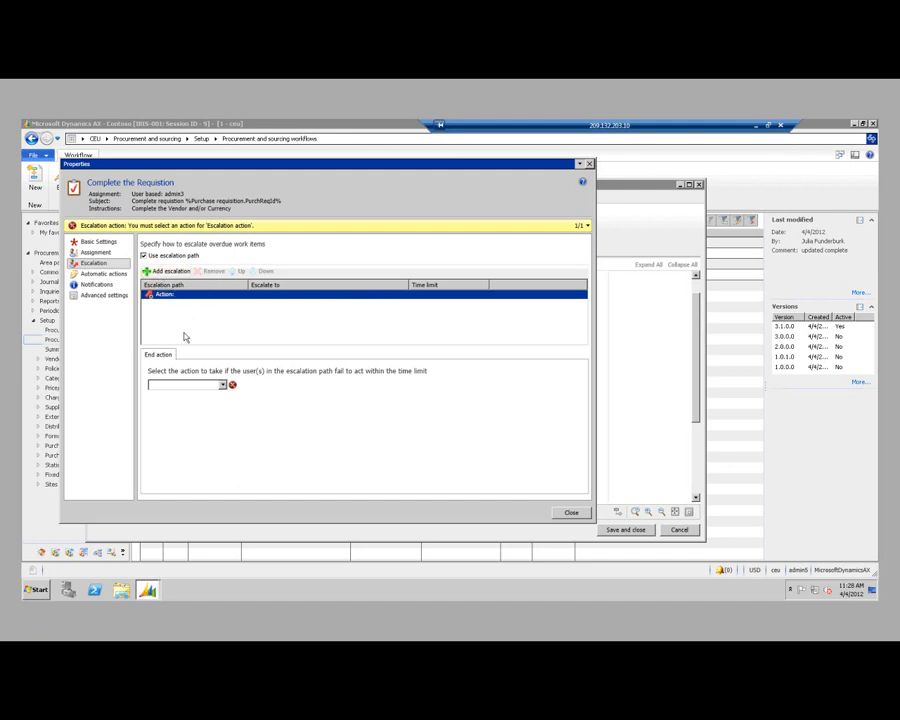
pyautogui.click(223, 386)
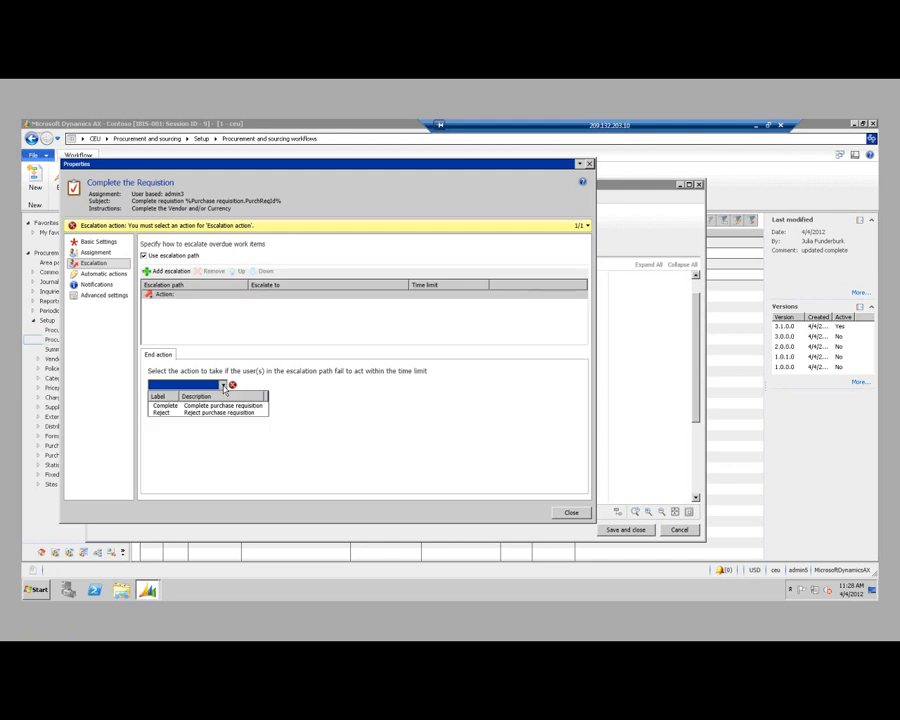
pyautogui.click(166, 414)
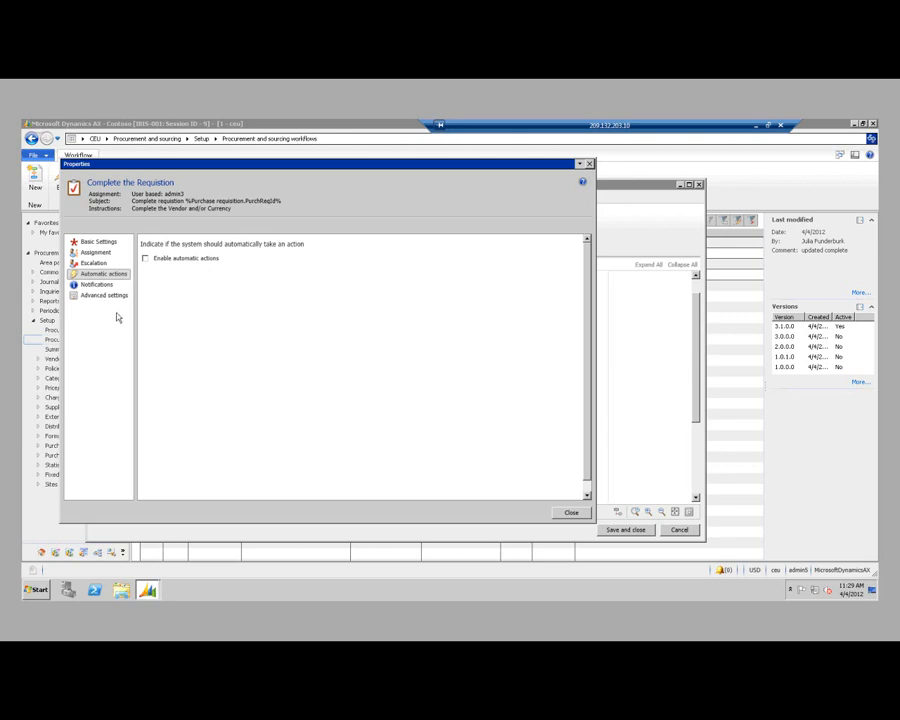
# Disable the task's Request change, Delegate, Reassign and Release actions, and its actions from the work list in Enterprise Portal.
pyautogui.press('Down')
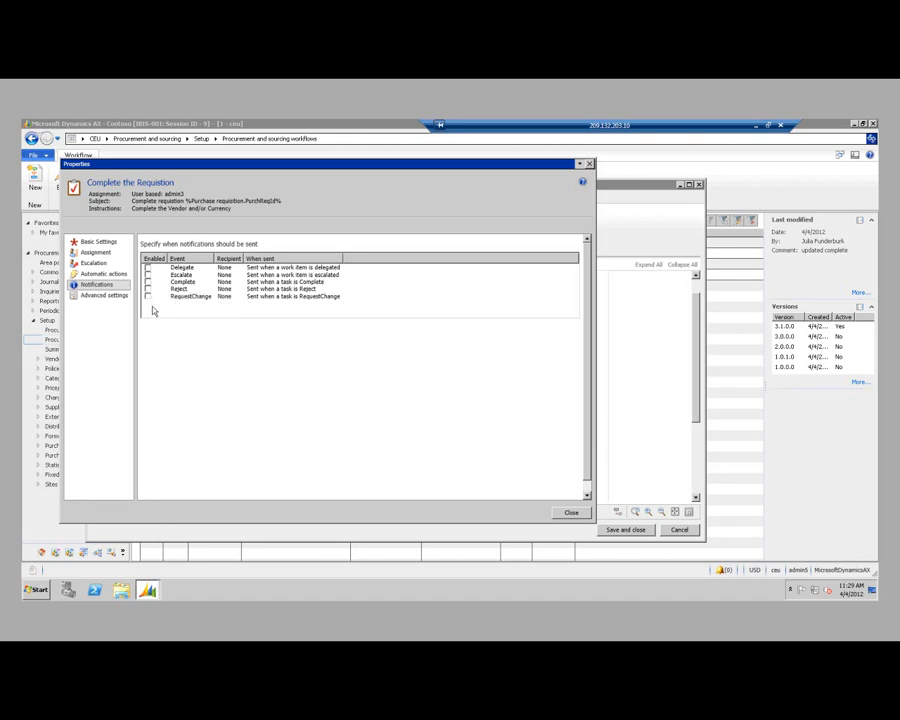
pyautogui.click(96, 299)
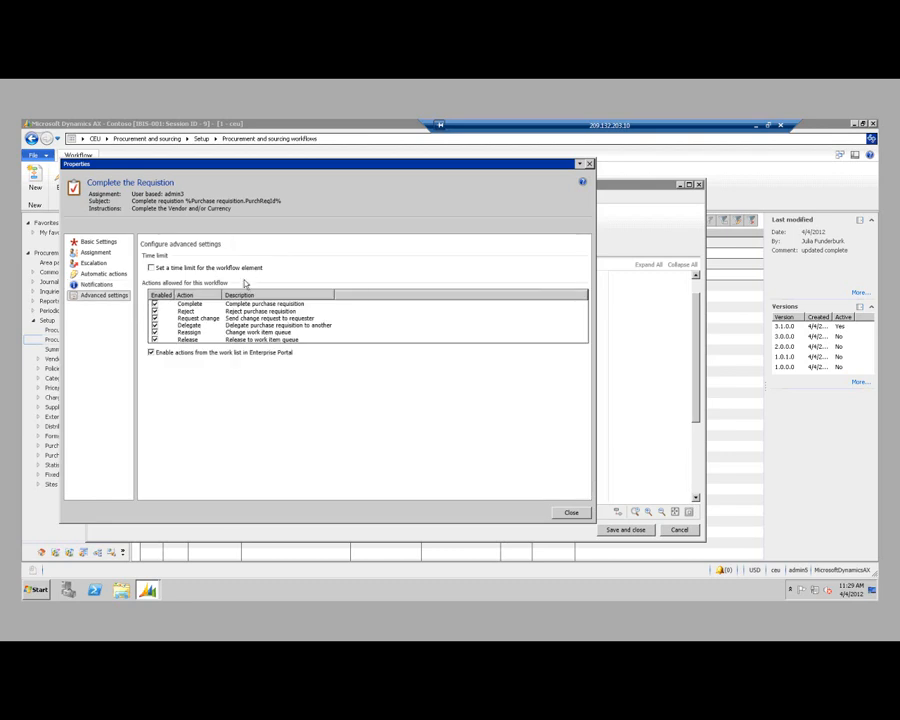
pyautogui.click(154, 318)
pyautogui.click(154, 325)
pyautogui.click(154, 332)
pyautogui.click(155, 339)
pyautogui.click(152, 353)
pyautogui.click(567, 513)
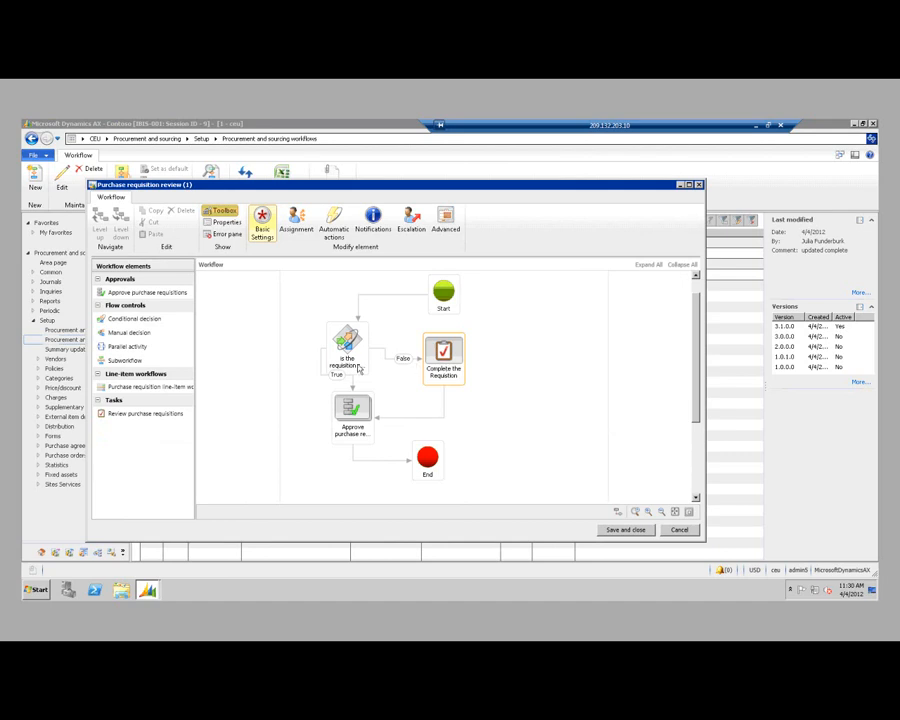
# Rename the purchase requisition approval element as Approve Purchase Req.
pyautogui.click(360, 418)
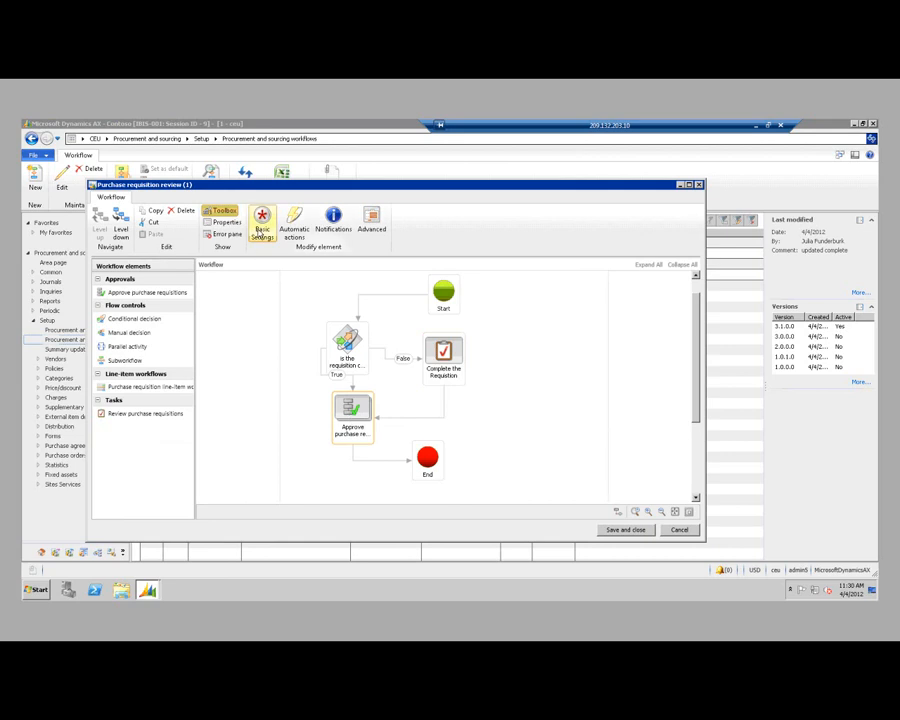
pyautogui.click(262, 228)
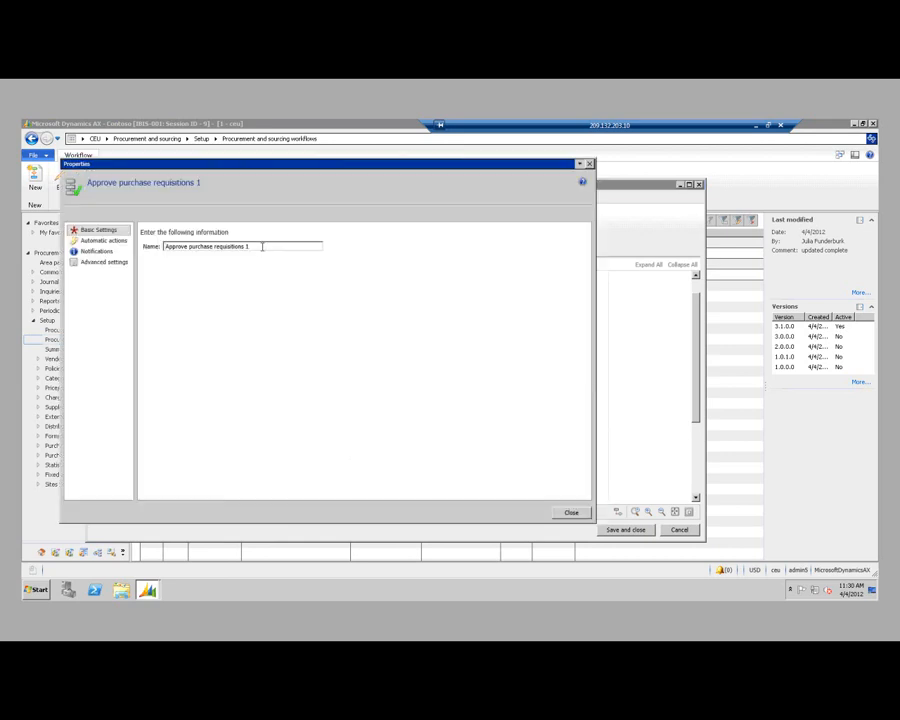
pyautogui.moveTo(262, 246); pyautogui.dragTo(146, 246)
pyautogui.write('Appri')
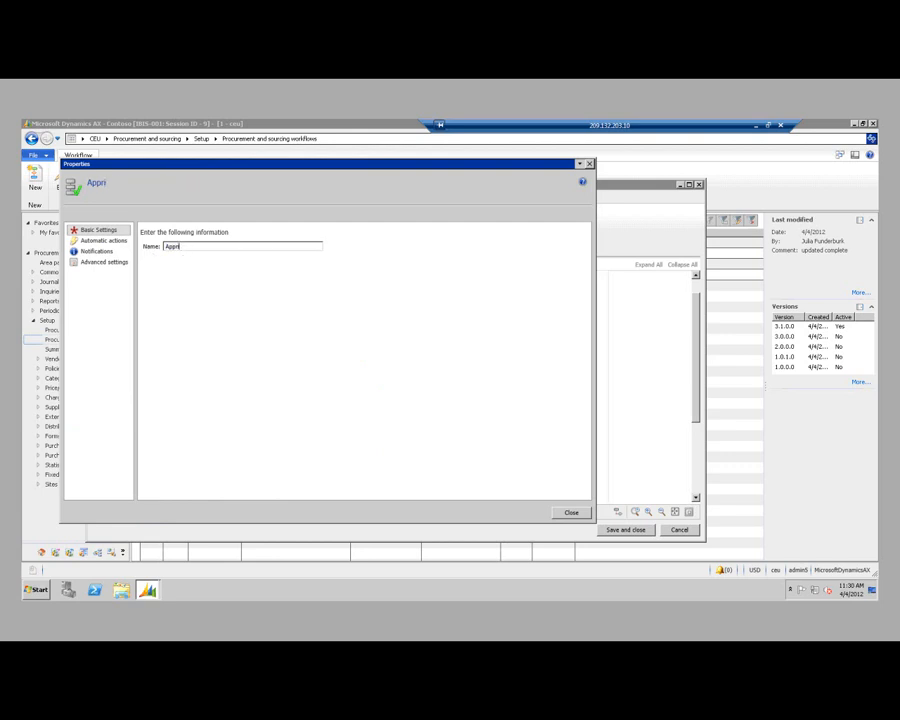
pyautogui.press('BackSpace')
pyautogui.write('ove Purchase Req')
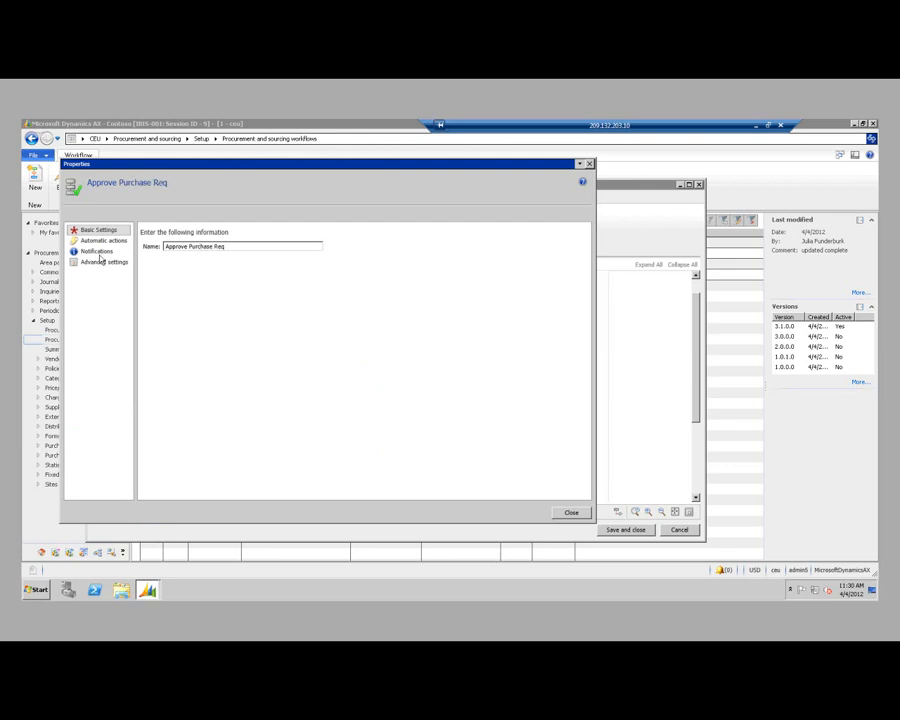
# Enable automatic actions for the approval, with the condition that Purchase requisition.Approval amount is less than 1000.
pyautogui.click(101, 242)
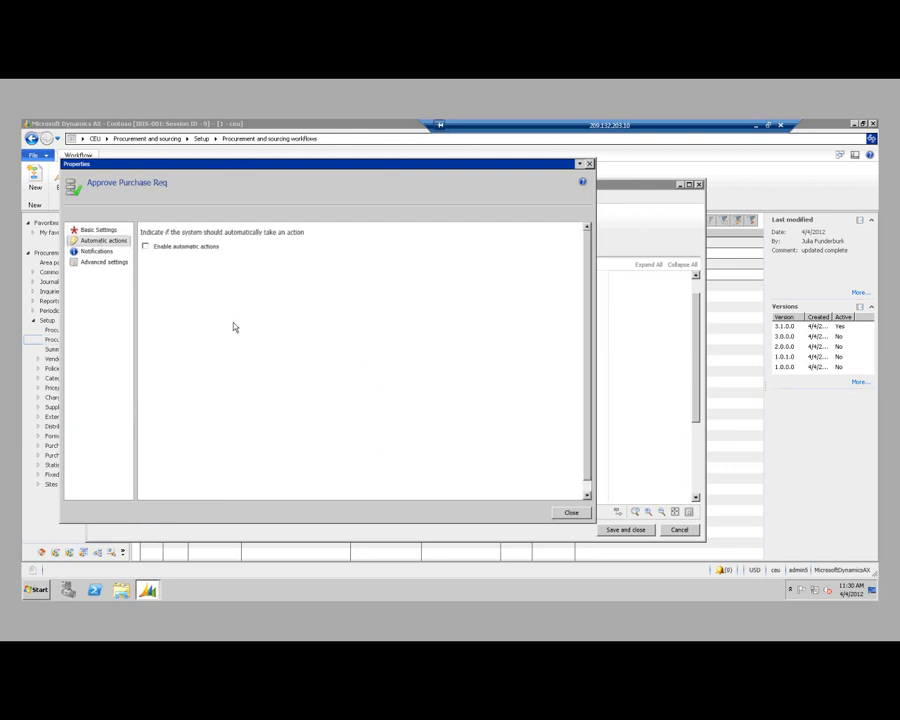
pyautogui.click(146, 247)
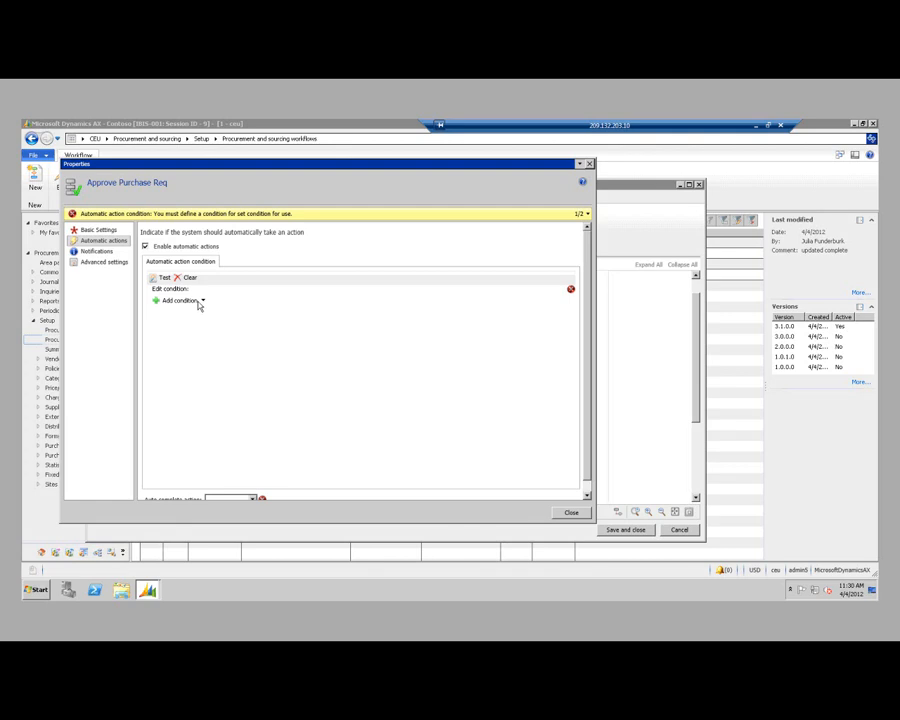
pyautogui.click(197, 305)
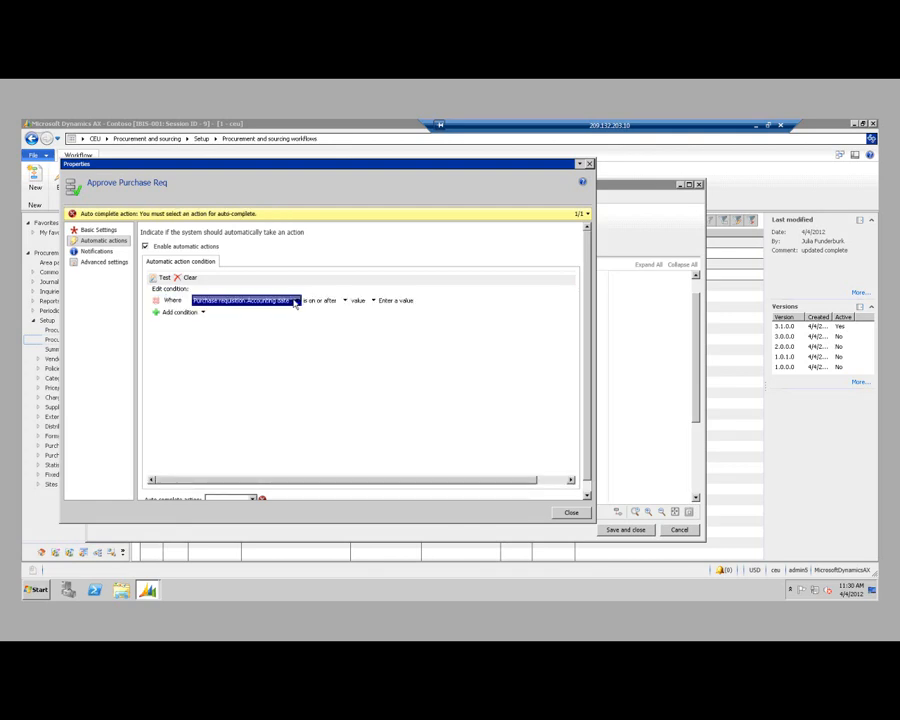
pyautogui.click(296, 301)
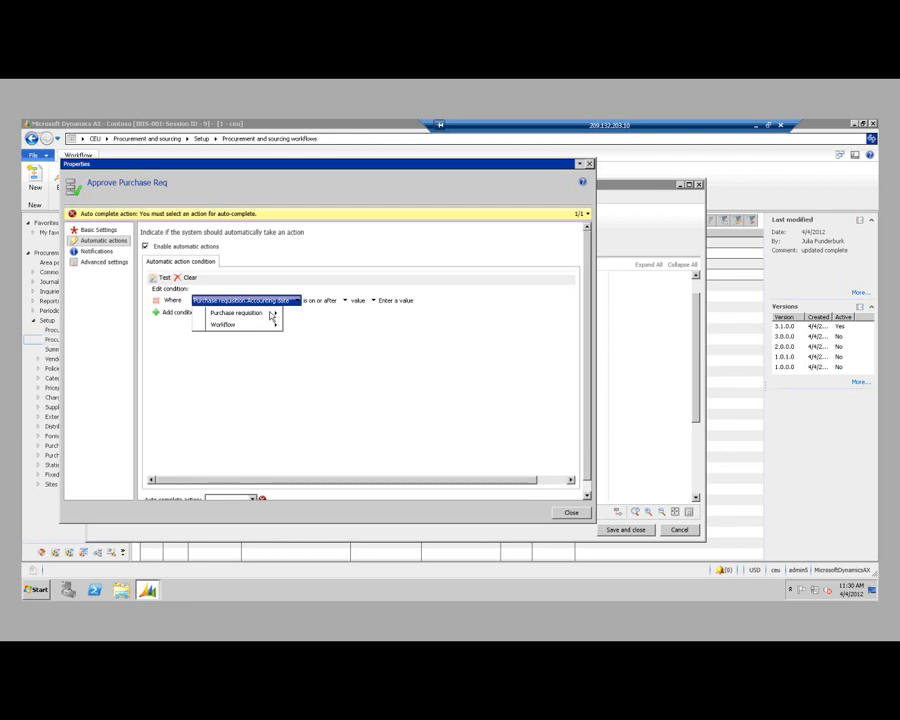
pyautogui.moveTo(271, 316)
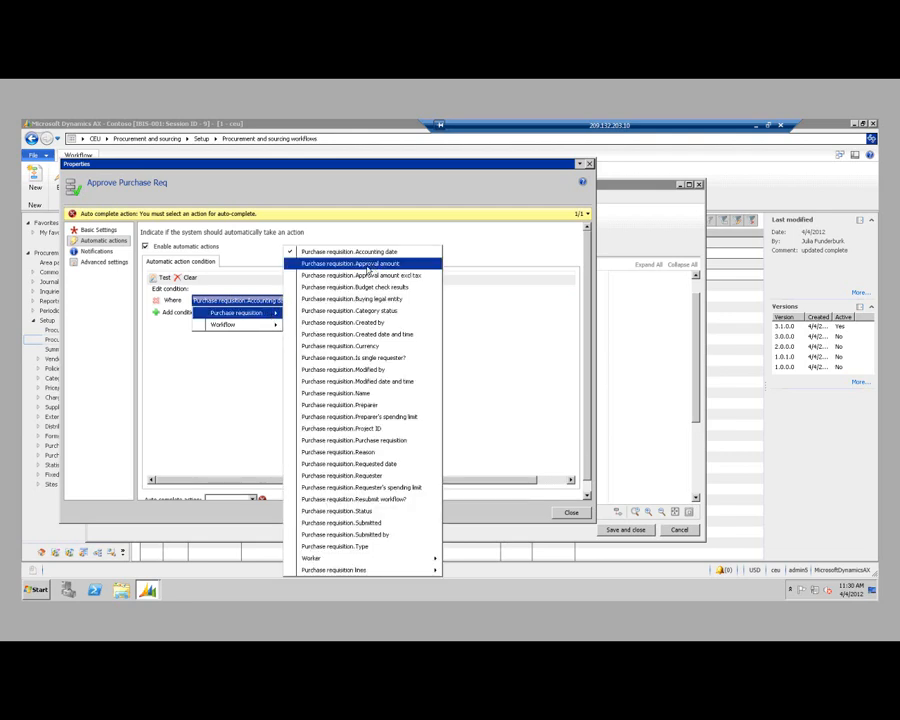
pyautogui.click(310, 264)
pyautogui.click(320, 301)
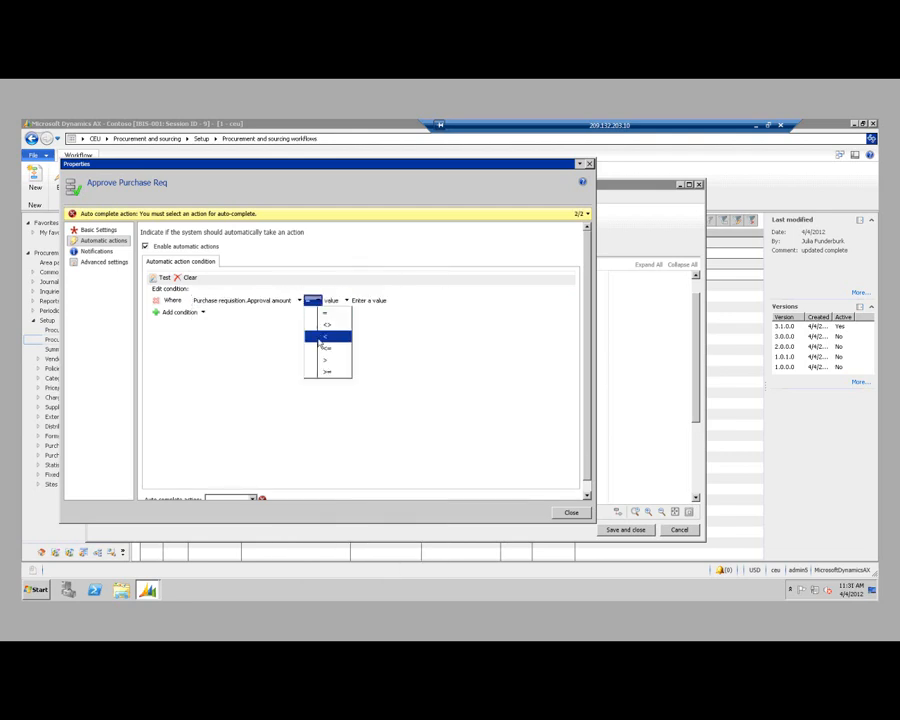
pyautogui.click(319, 337)
pyautogui.click(363, 303)
pyautogui.write('1000')
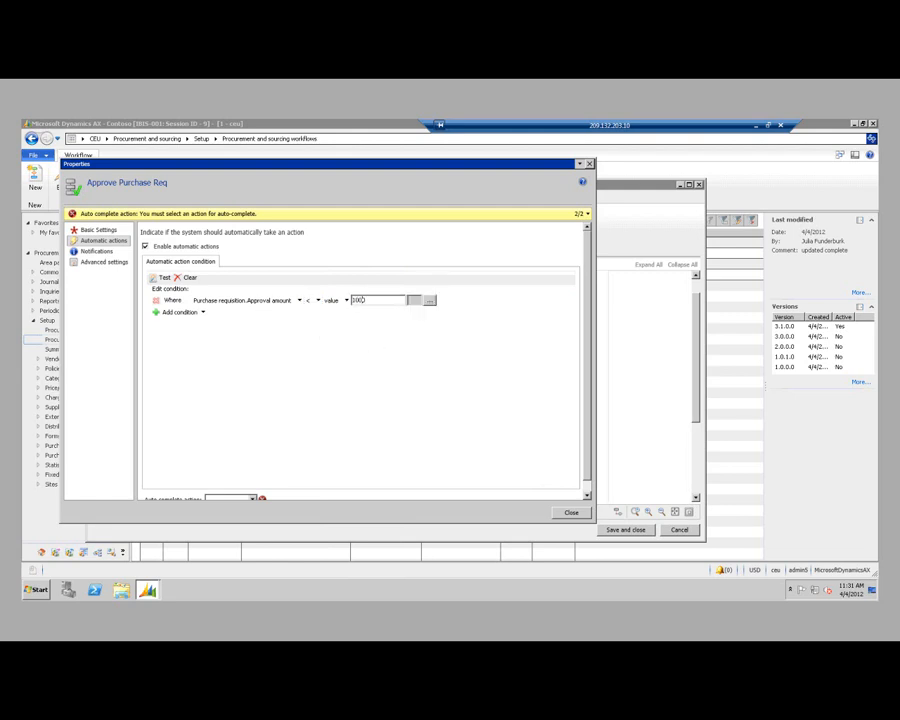
# Set the currency of the automatic action condition's 1000 amount to USD, filtering the currency table for usd.
pyautogui.click(430, 301)
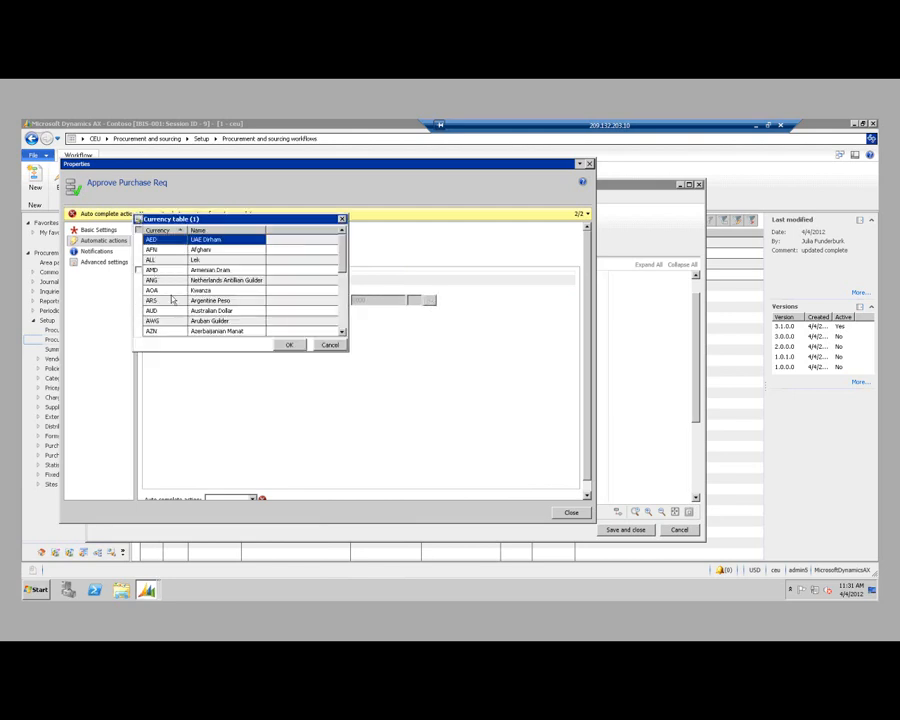
pyautogui.rightClick(162, 271)
pyautogui.click(172, 297)
pyautogui.write('usd')
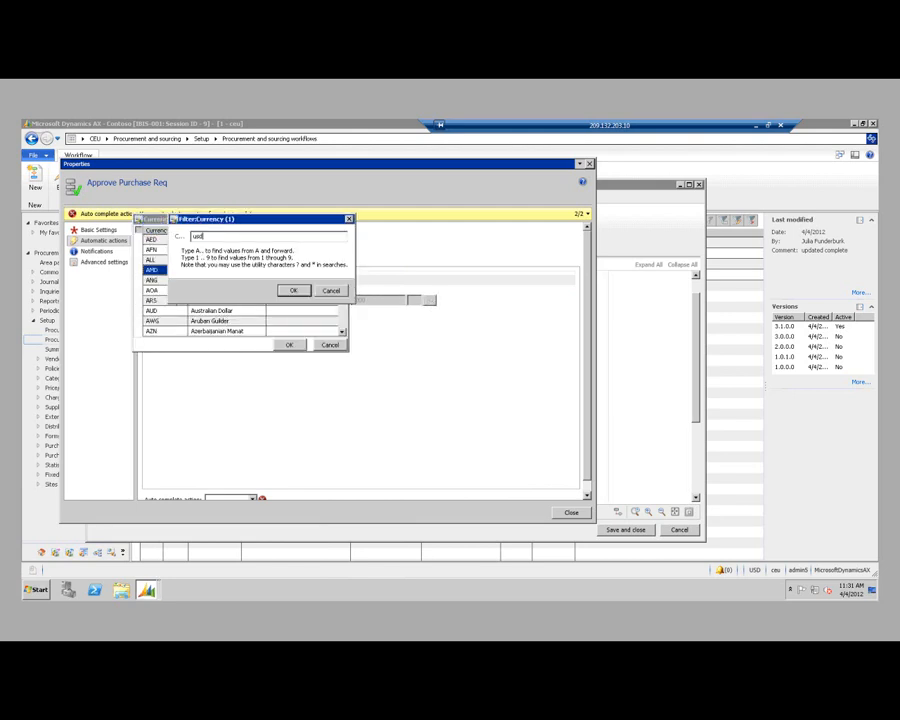
pyautogui.click(293, 290)
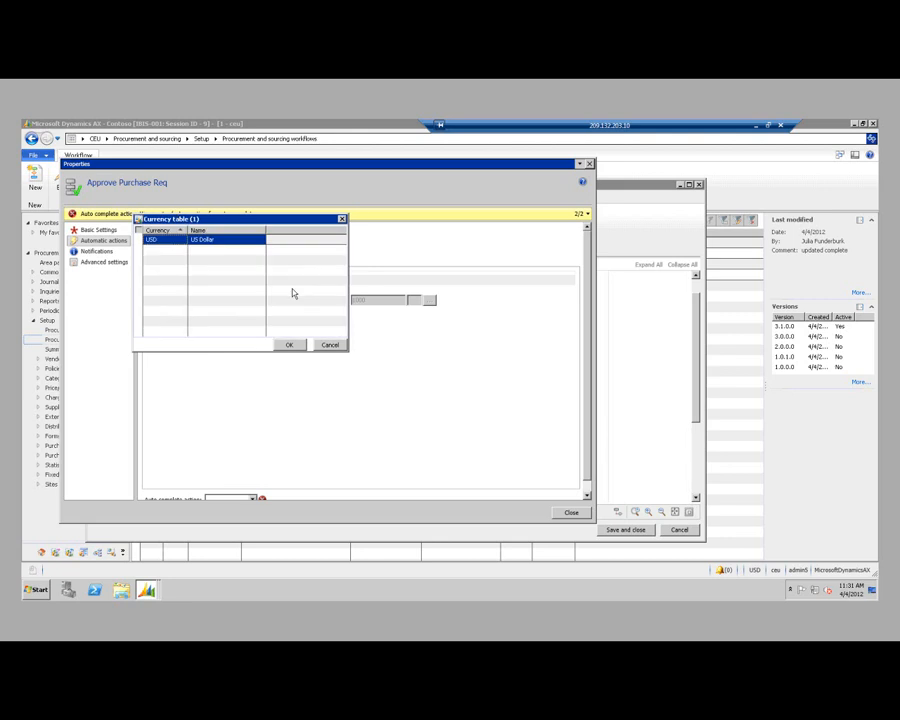
pyautogui.click(298, 345)
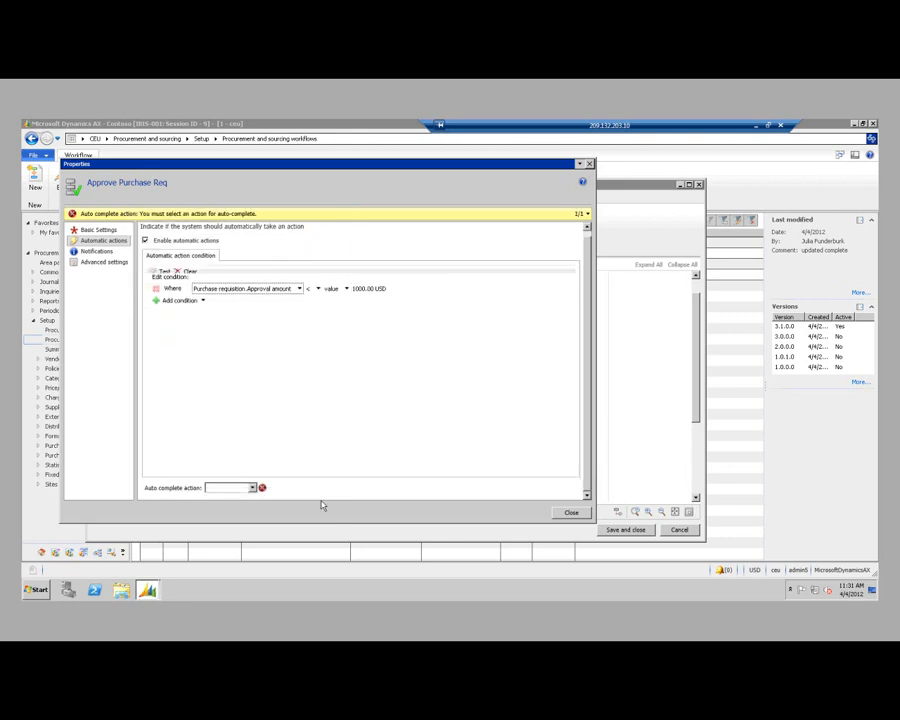
# Set the approval element's auto complete action to Approve.
pyautogui.click(250, 489)
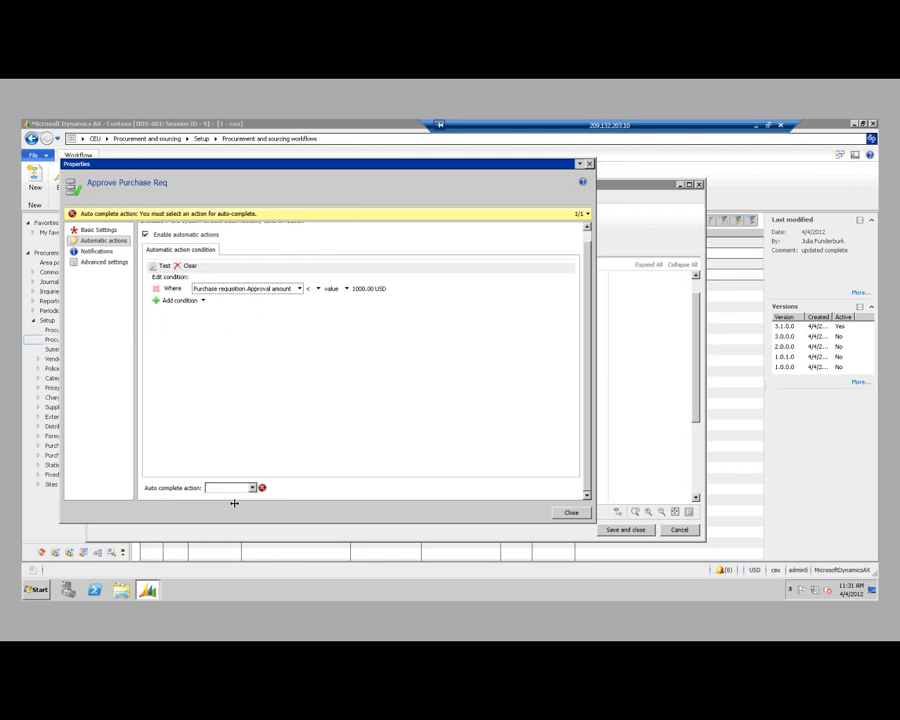
pyautogui.click(224, 508)
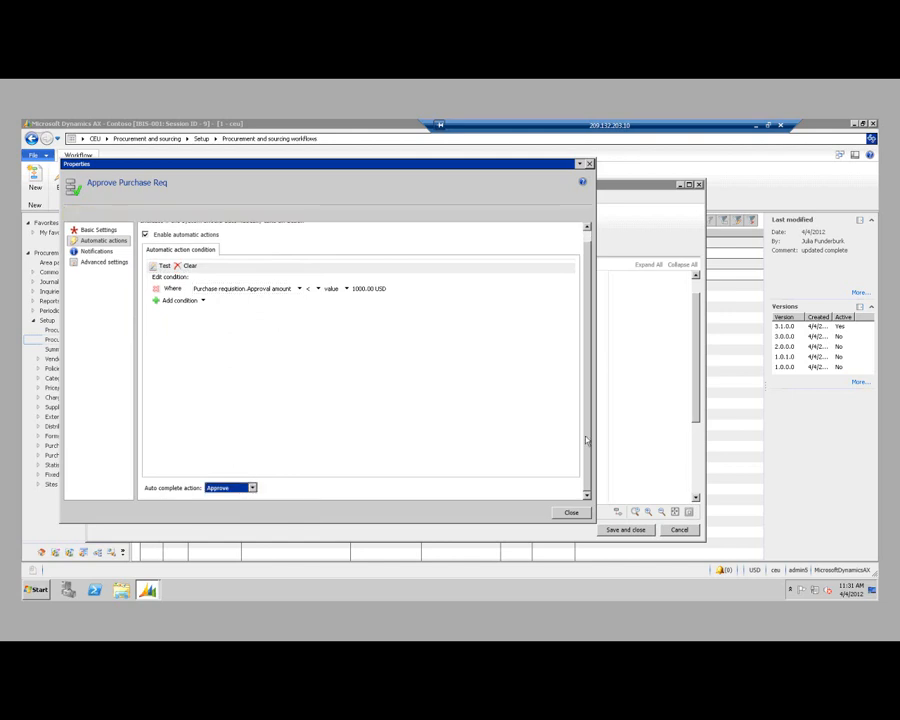
pyautogui.moveTo(588, 430); pyautogui.dragTo(587, 404)
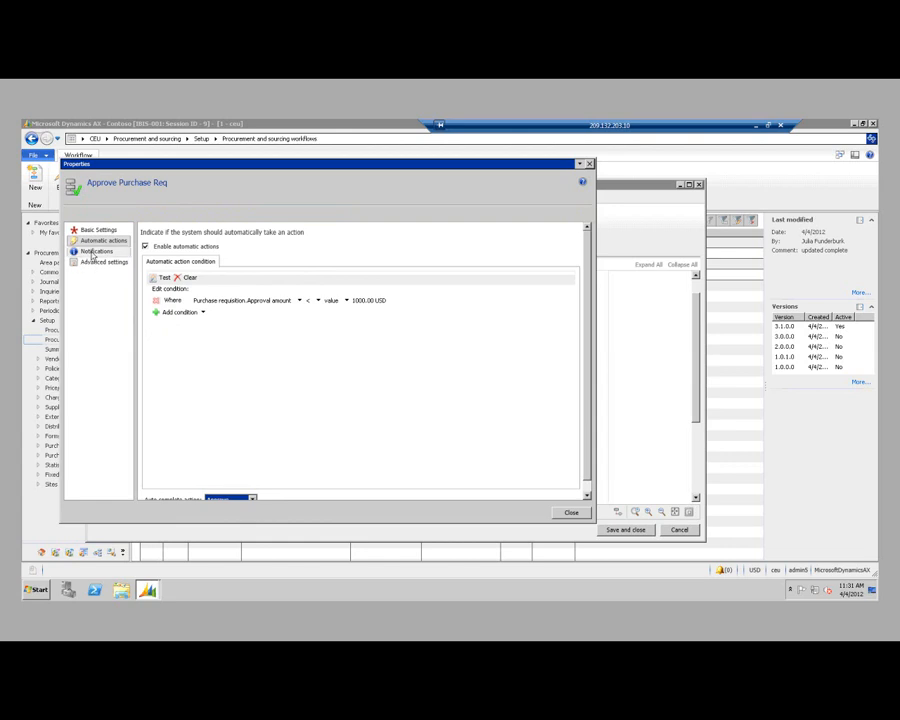
# Review the approval's notification events and try out the final approver and time limit options in its advanced settings.
pyautogui.click(92, 256)
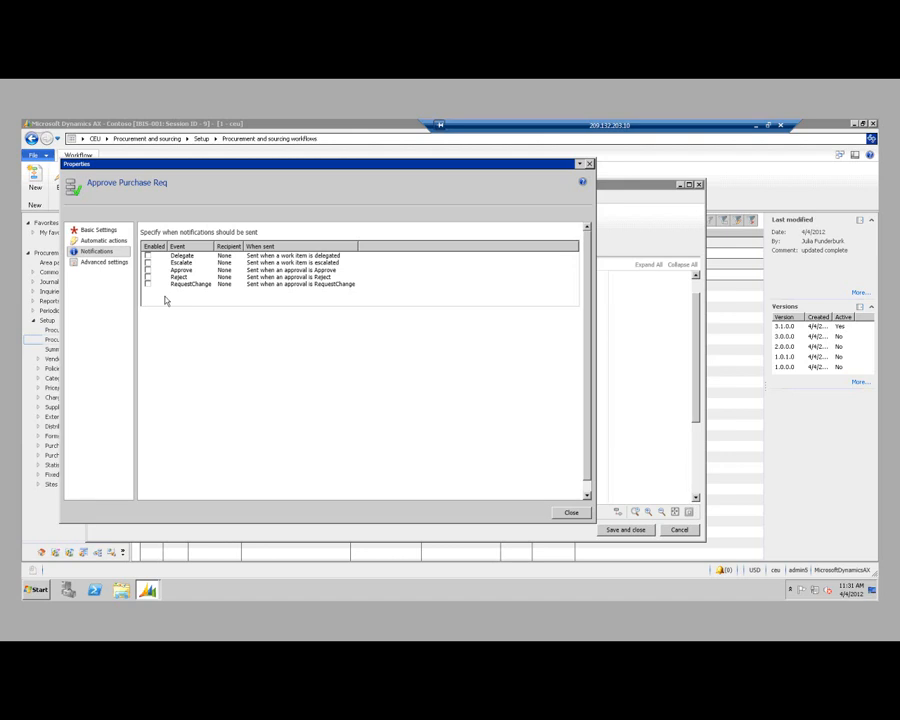
pyautogui.click(104, 262)
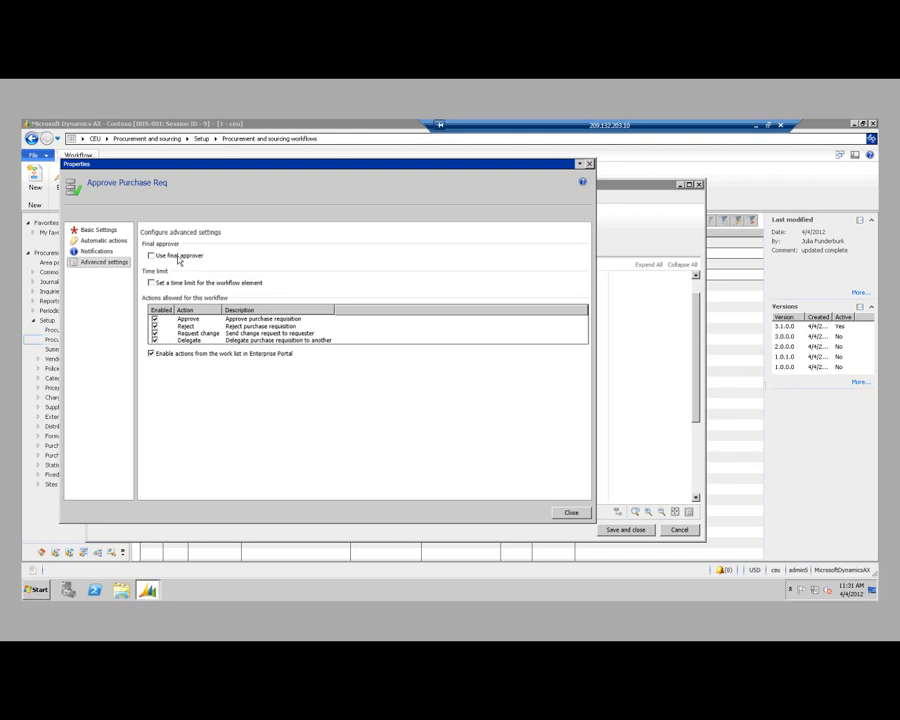
pyautogui.click(153, 257)
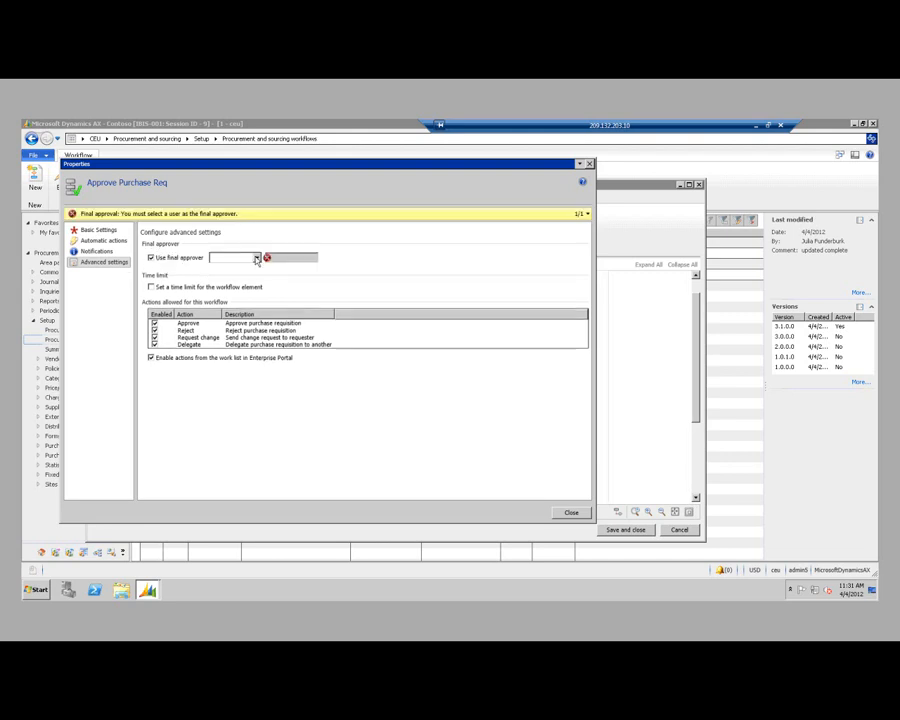
pyautogui.click(257, 258)
pyautogui.click(152, 258)
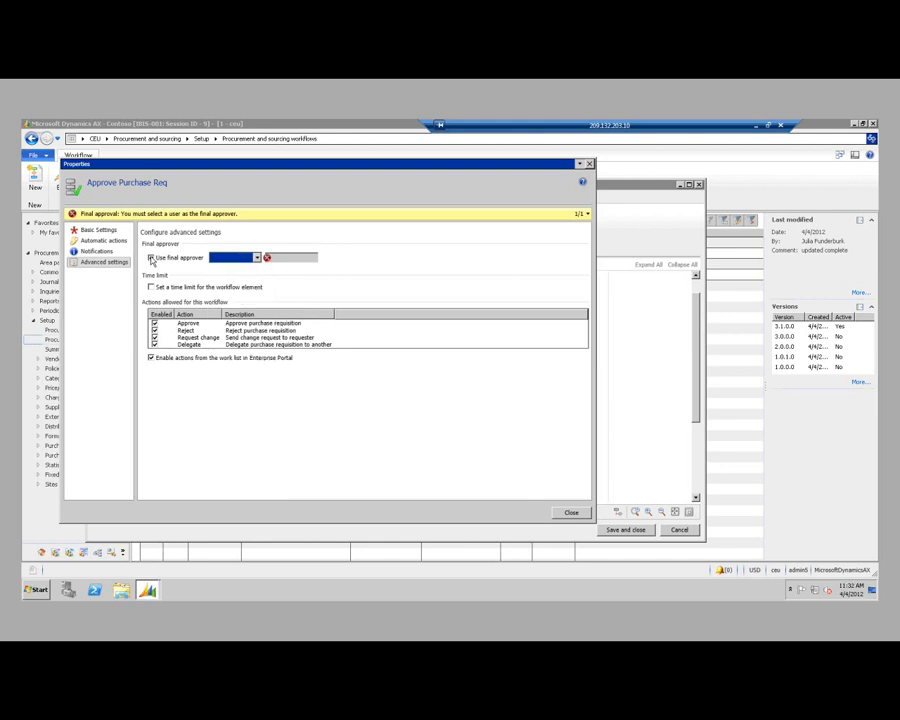
pyautogui.click(152, 258)
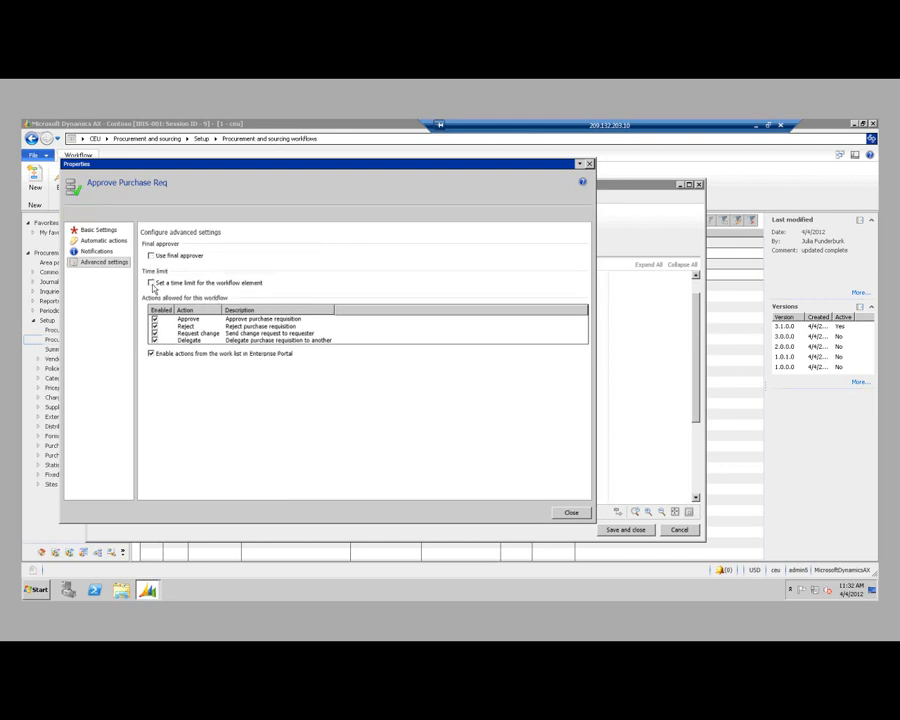
pyautogui.click(152, 284)
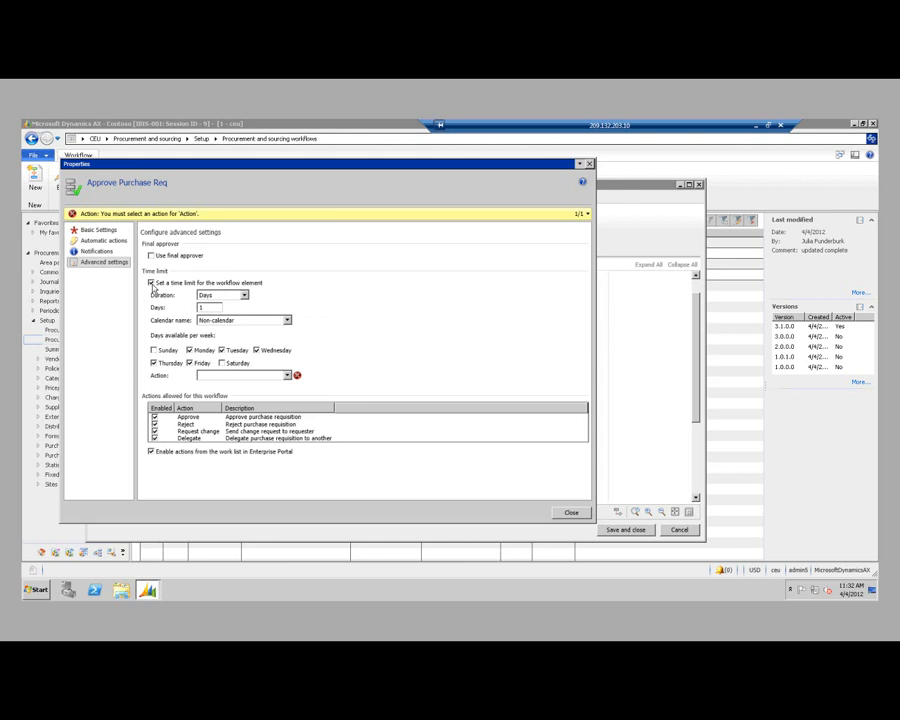
pyautogui.click(152, 284)
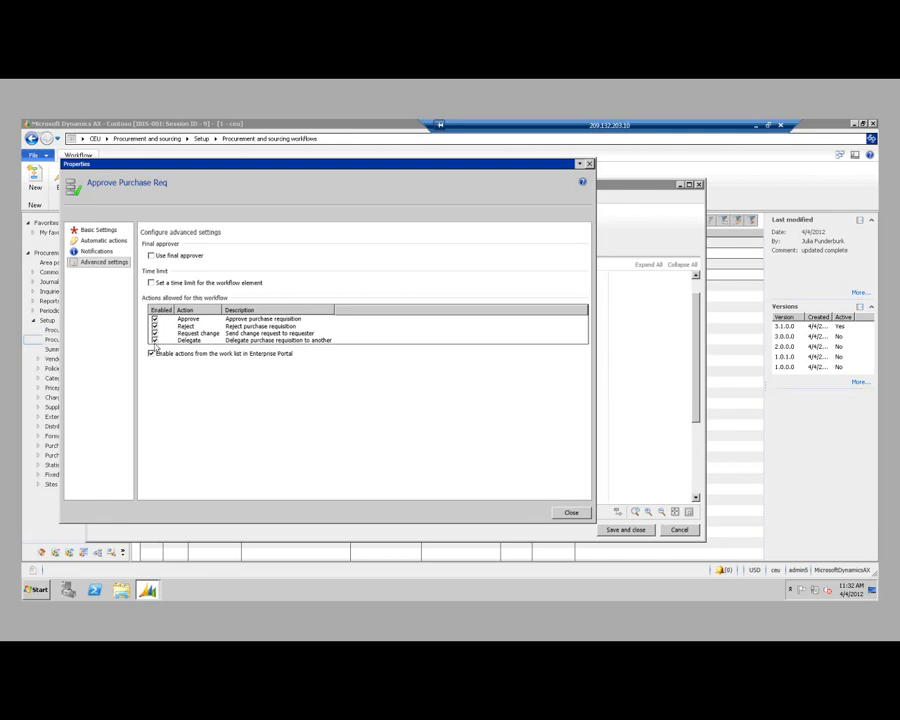
# Disable actions from the work list in Enterprise Portal for the approval element and close its properties.
pyautogui.click(156, 354)
pyautogui.click(571, 512)
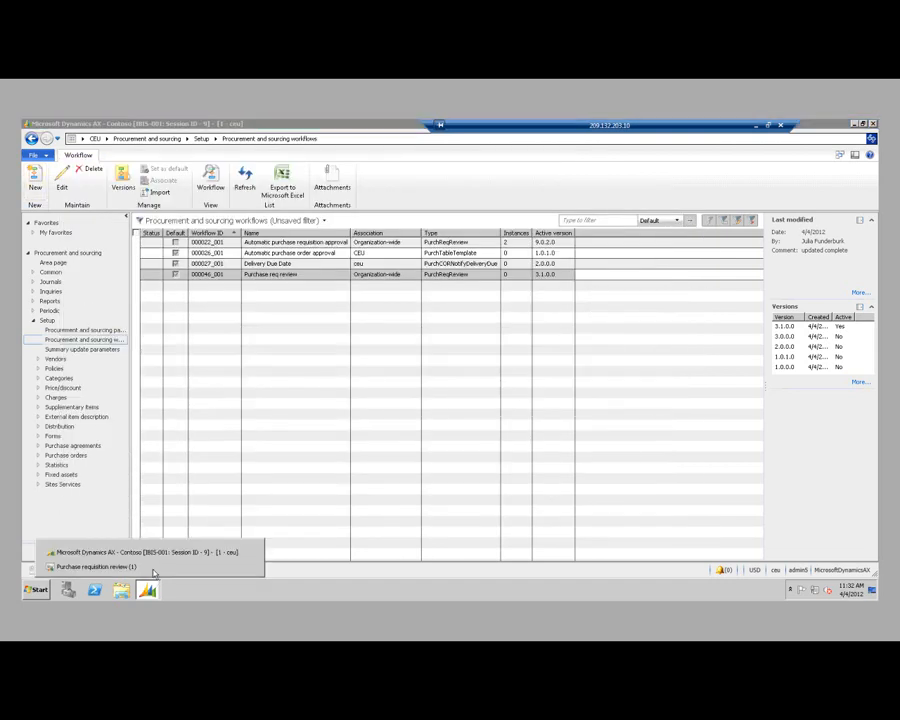
# Go down into the Approve Purchase Req element of the workflow and add a second approval step below Step 1.
pyautogui.click(153, 571)
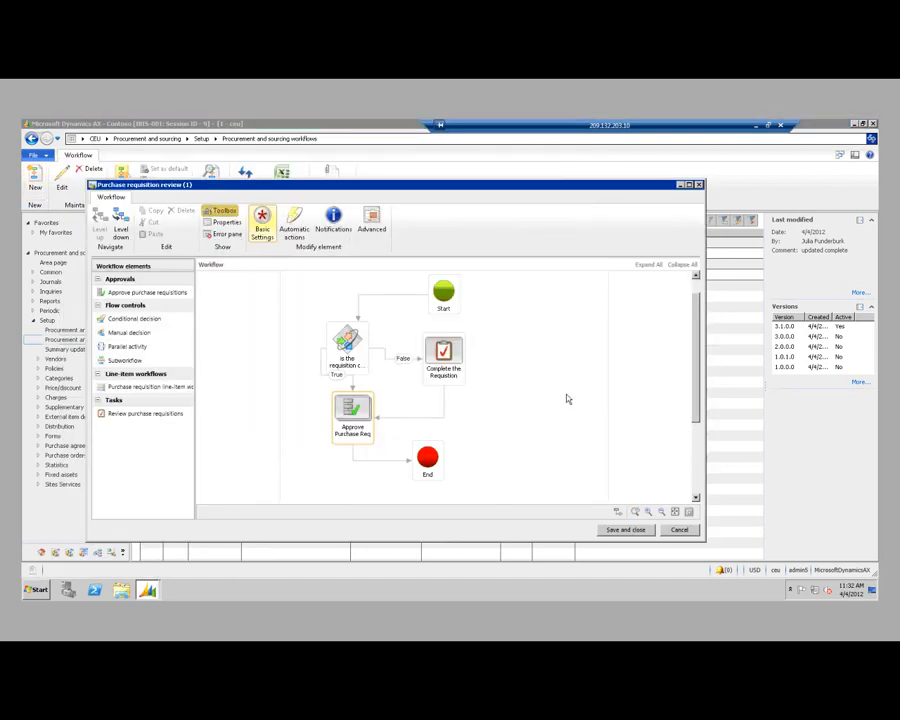
pyautogui.click(352, 412)
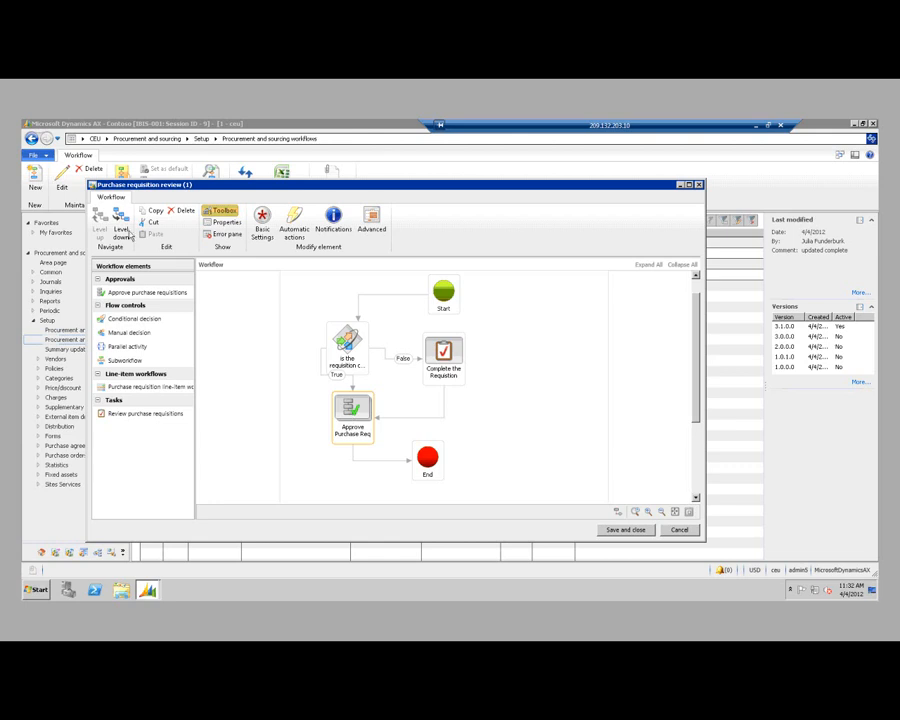
pyautogui.click(118, 222)
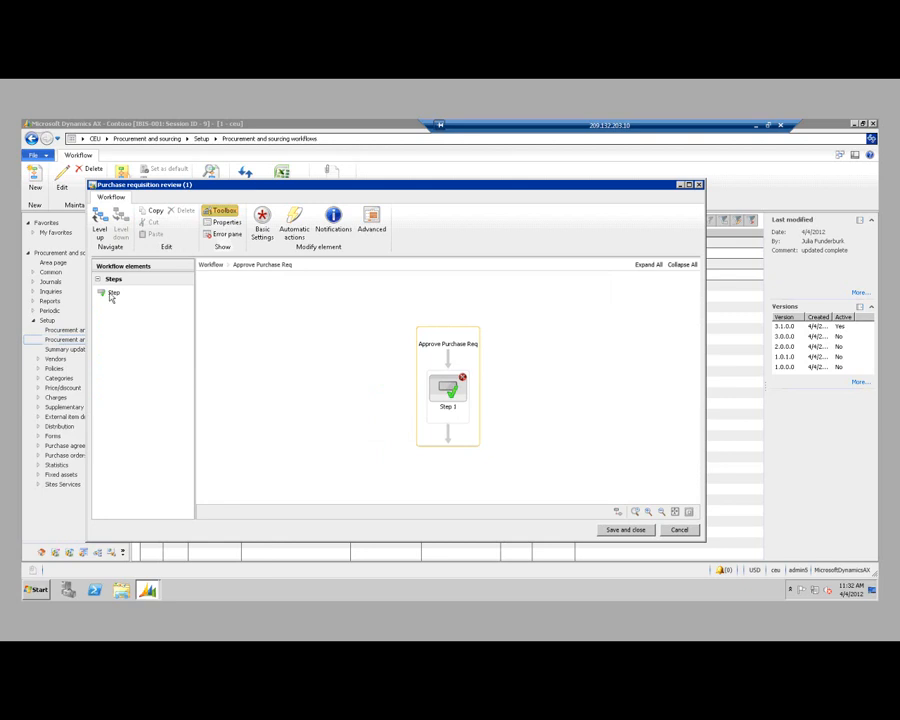
pyautogui.moveTo(109, 295); pyautogui.dragTo(453, 427)
pyautogui.moveTo(122, 301); pyautogui.dragTo(303, 345)
pyautogui.click(450, 387)
pyautogui.moveTo(116, 291); pyautogui.dragTo(448, 432)
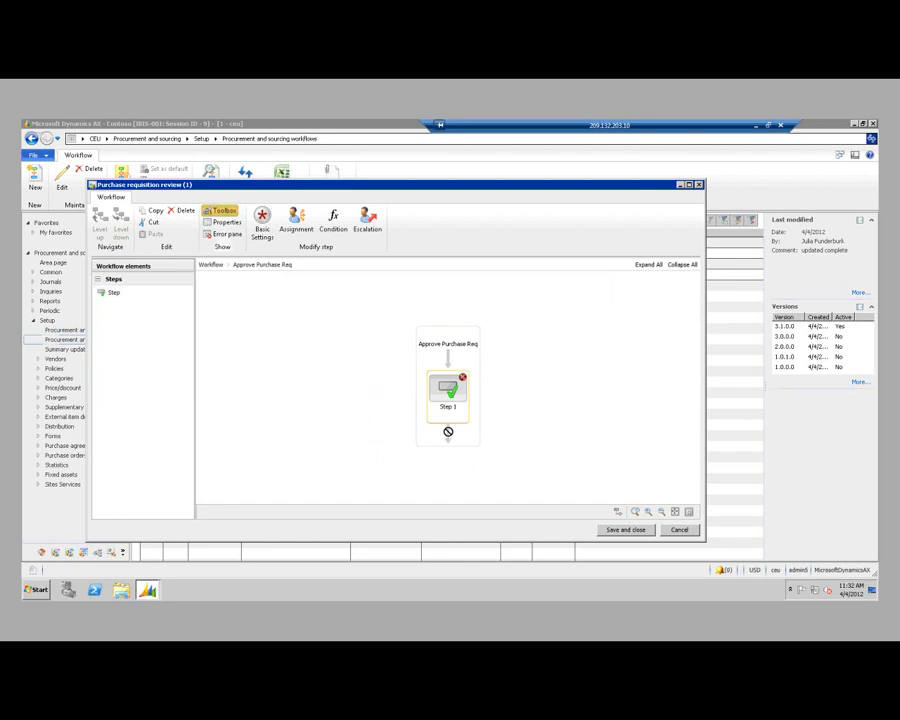
pyautogui.moveTo(448, 432); pyautogui.dragTo(448, 433)
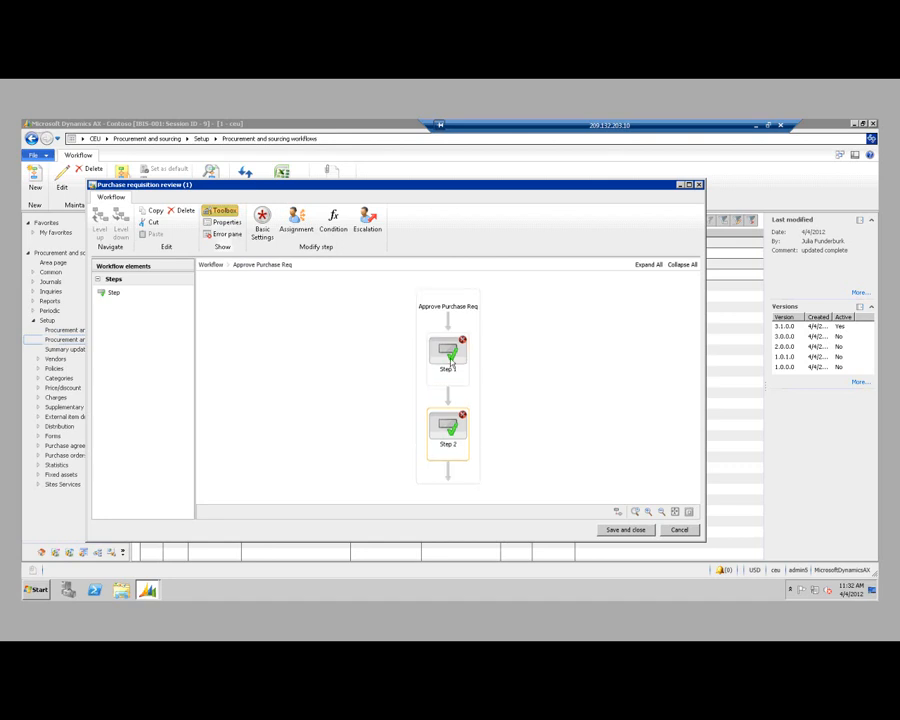
# Rename the first approval step as Approval 1000-2000.
pyautogui.click(450, 364)
pyautogui.click(261, 229)
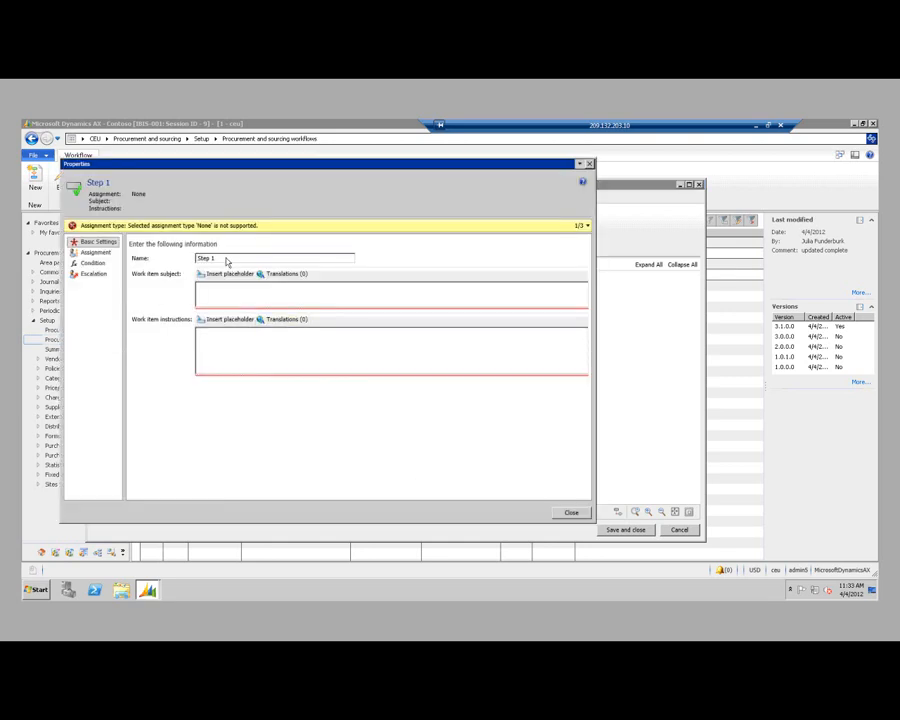
pyautogui.click(189, 257)
pyautogui.write('Approvea')
pyautogui.press('BackSpace')
pyautogui.press('BackSpace')
pyautogui.write('al 1000-2000')
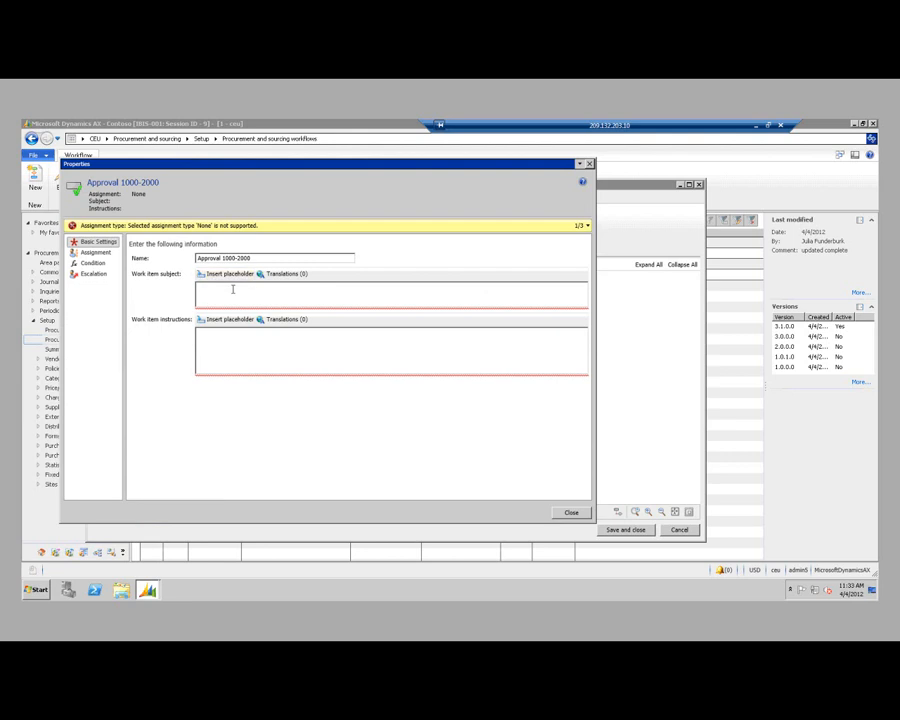
# Enter the work item subject "Approve Requisition" and the work item instructions "Approve / Reject Requisition" for the step.
pyautogui.click(194, 292)
pyautogui.write('Approve')
pyautogui.write('ove ')
pyautogui.write('R')
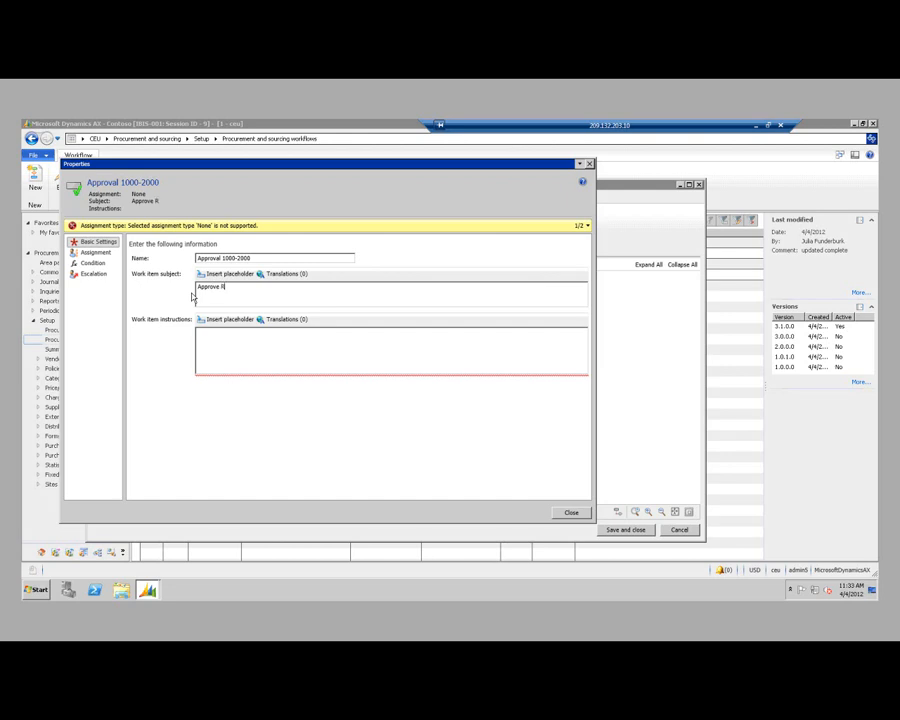
pyautogui.write('equisition')
pyautogui.click(235, 336)
pyautogui.write('Approve')
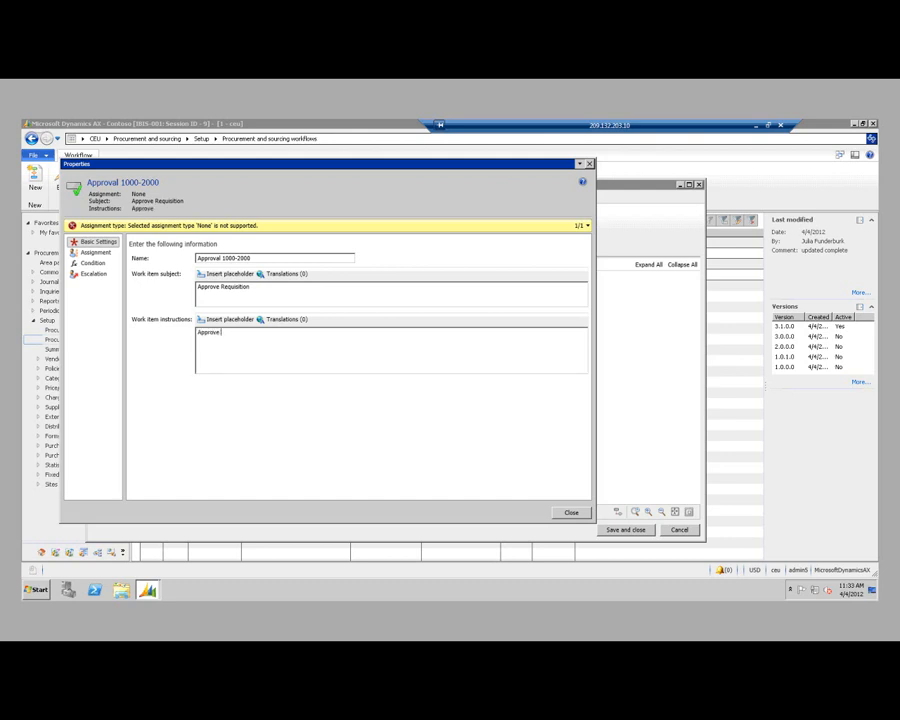
pyautogui.write(' / Reject REq')
pyautogui.press('BackSpace')
pyautogui.press('BackSpace')
pyautogui.write('equisition')
# Assign the Approval 1000-2000 step by Hierarchy, with the stop condition that Employee.Line manager level equals 2.
pyautogui.click(104, 256)
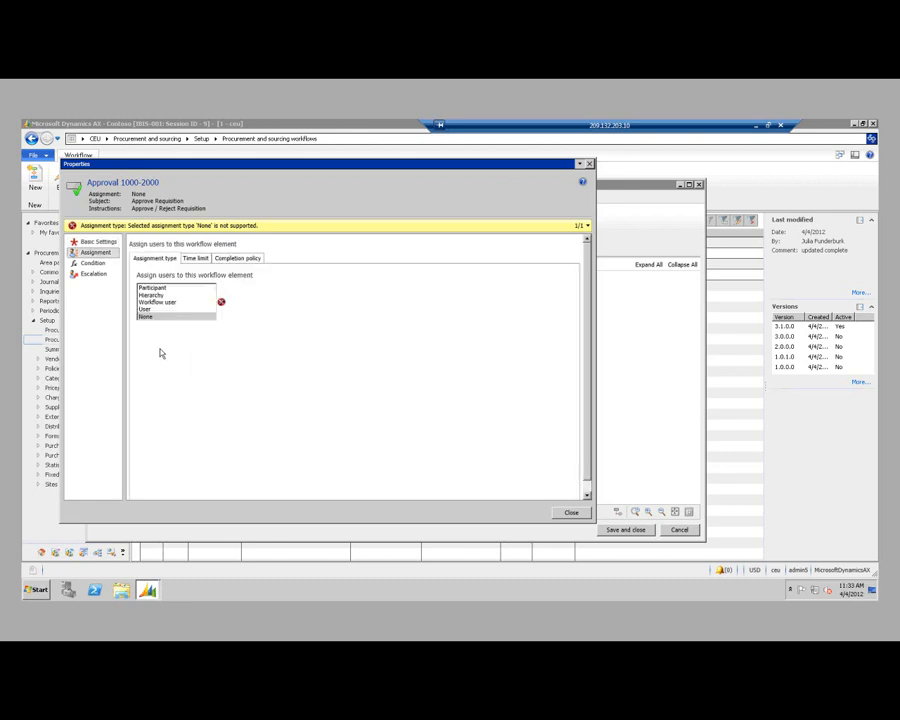
pyautogui.click(156, 296)
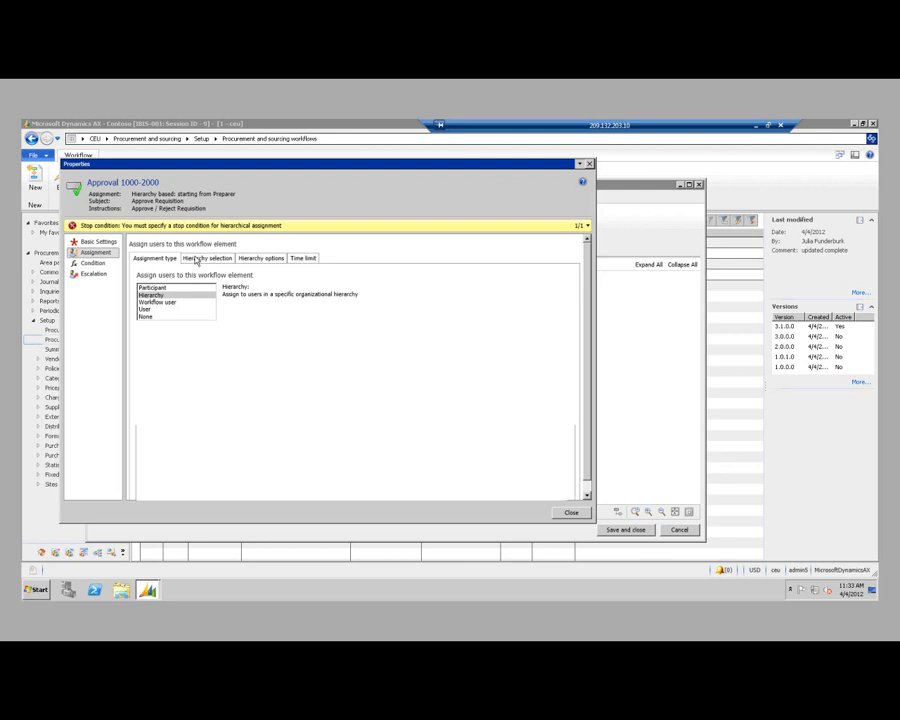
pyautogui.click(196, 260)
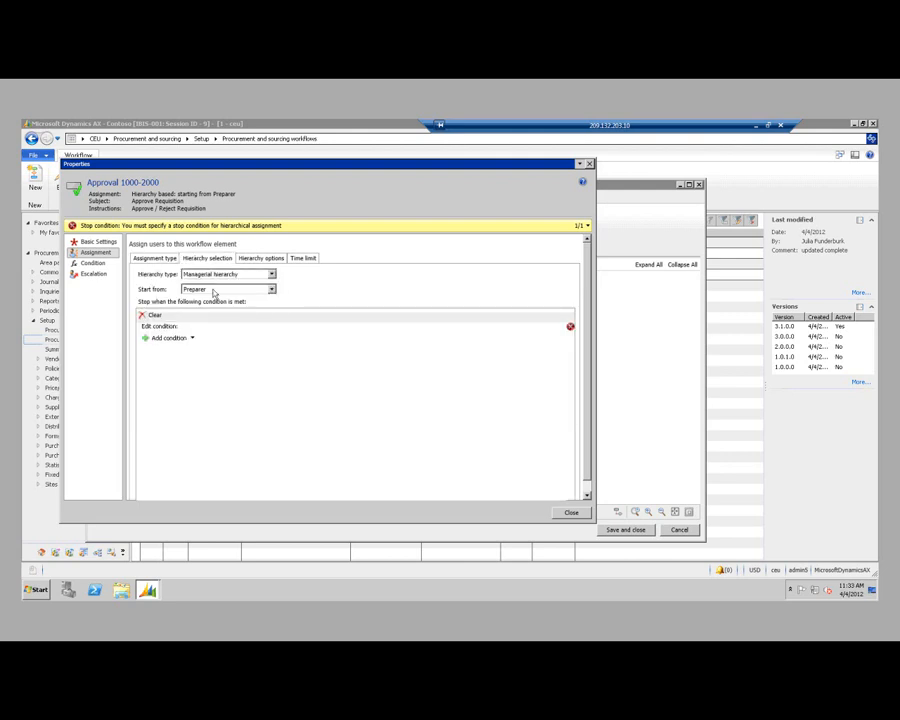
pyautogui.click(174, 340)
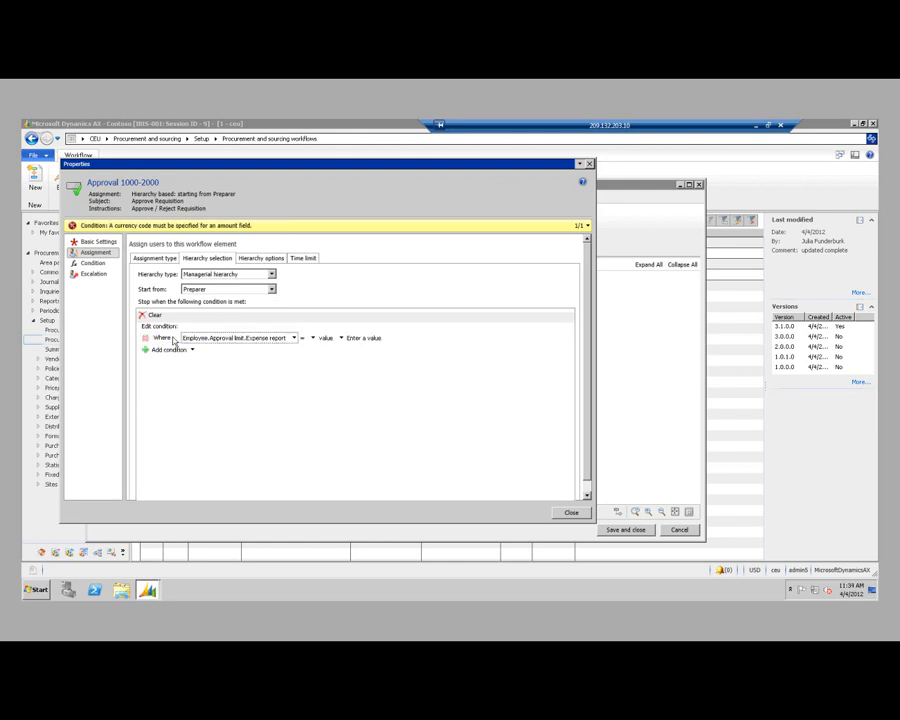
pyautogui.click(294, 339)
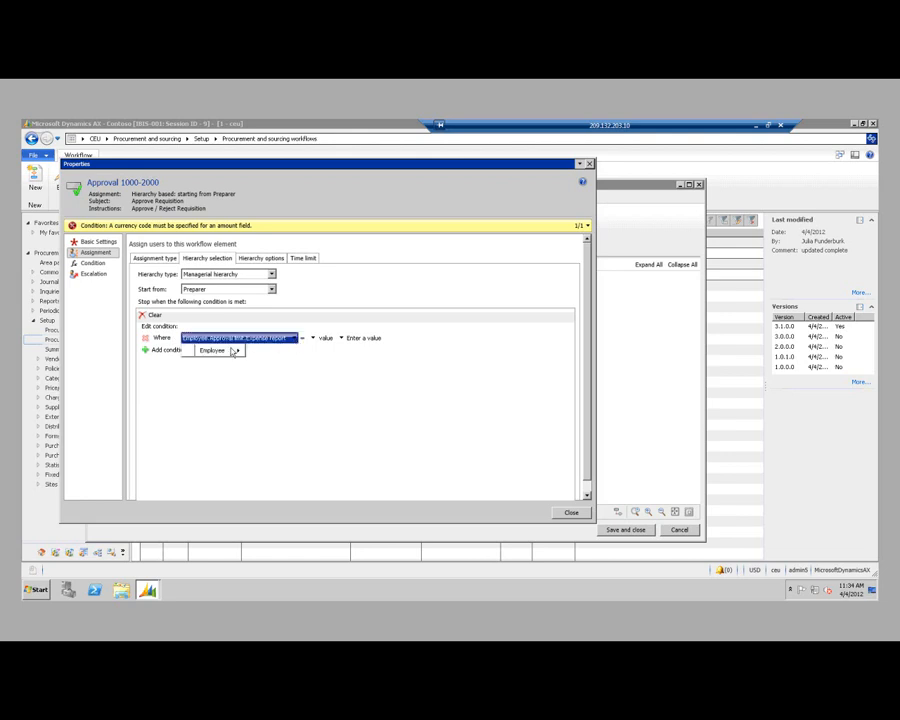
pyautogui.moveTo(233, 354)
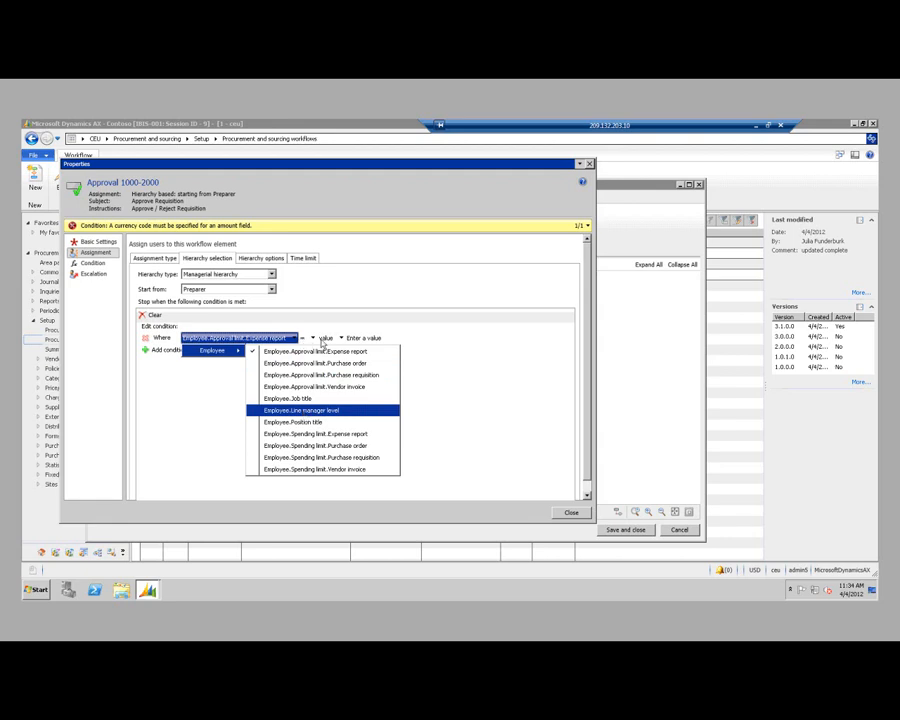
pyautogui.click(340, 410)
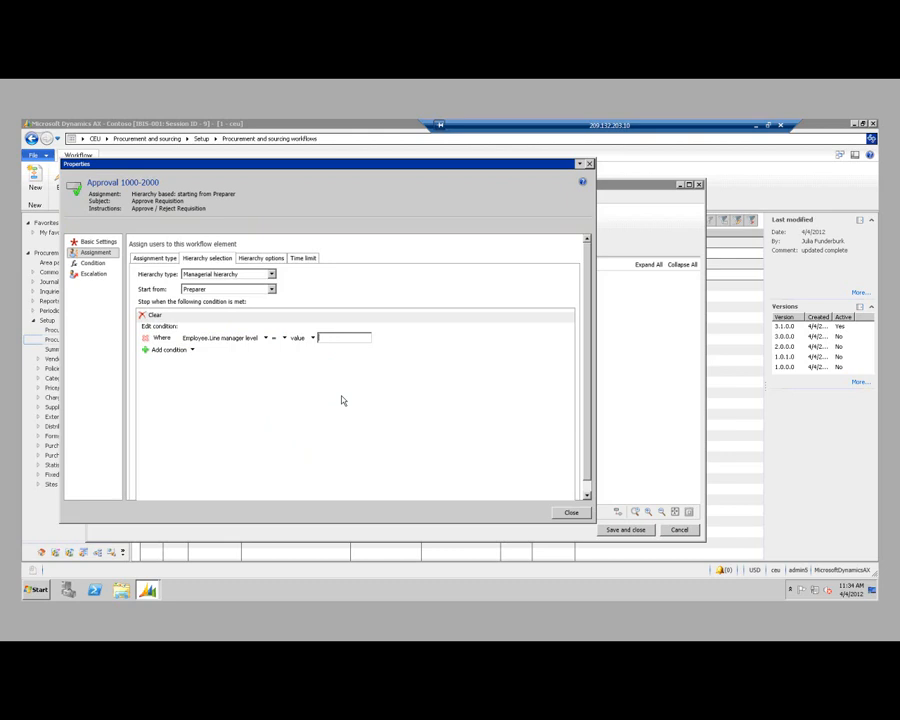
pyautogui.write('1')
pyautogui.click(210, 337)
pyautogui.click(323, 337)
pyautogui.press('Tab')
pyautogui.write('2')
# Try assigning only to the last user retrieved in the hierarchy options and switch back to all users retrieved.
pyautogui.click(261, 258)
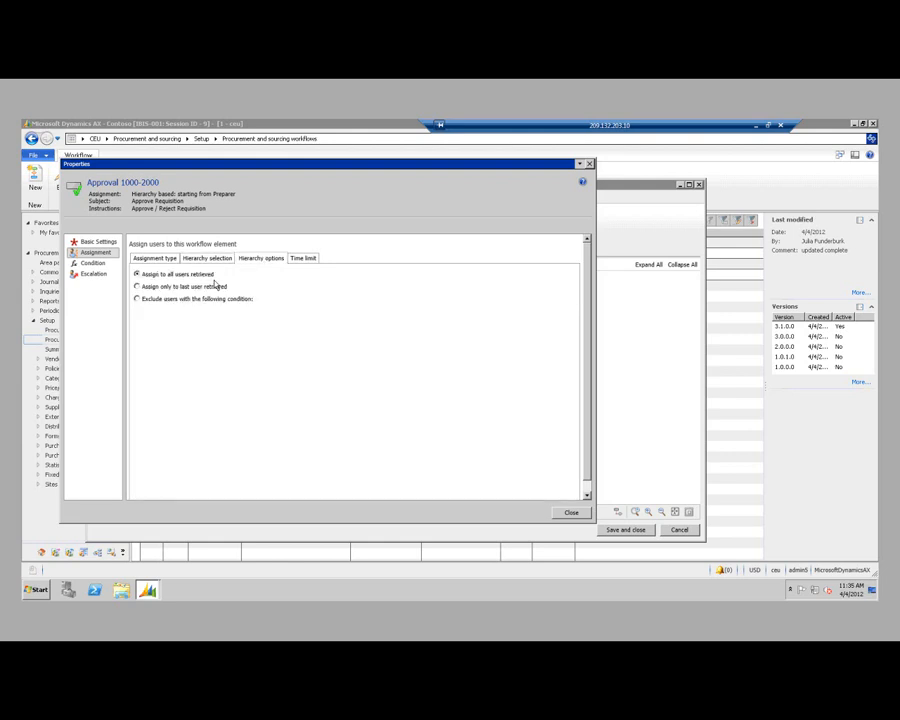
pyautogui.click(146, 285)
pyautogui.click(140, 276)
pyautogui.click(137, 274)
pyautogui.click(168, 260)
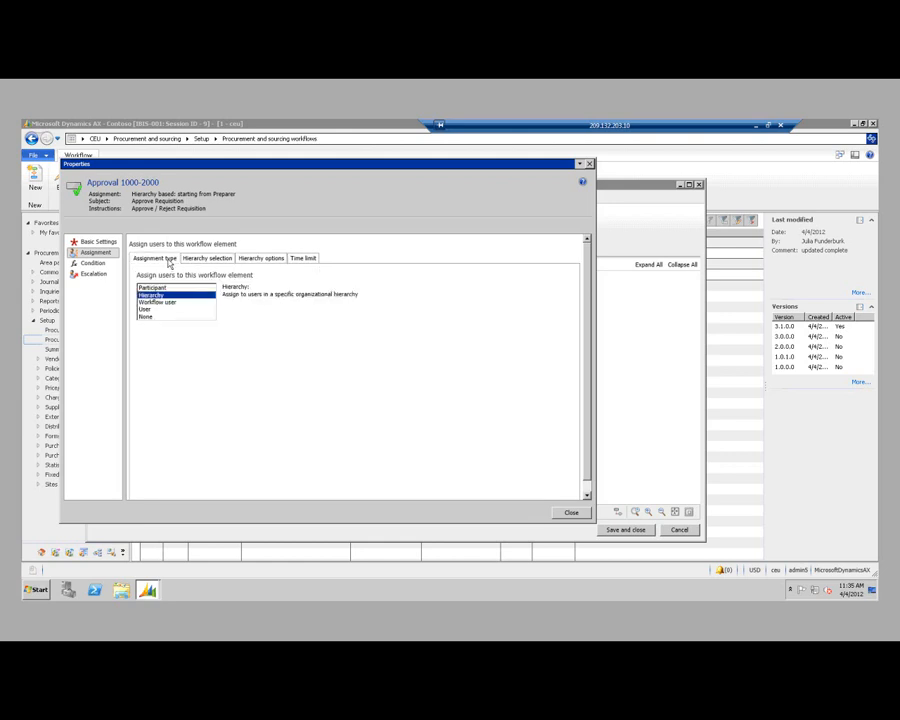
# Make the Approval 1000-2000 step run only on a condition that compares Purchase requisition.Approval amount with the < operator.
pyautogui.click(93, 263)
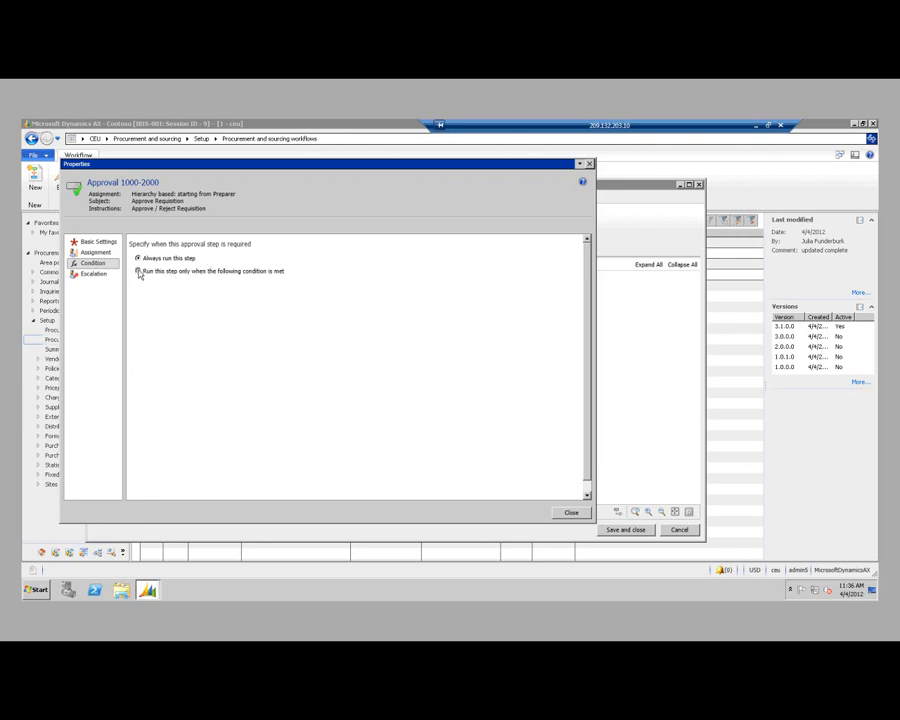
pyautogui.click(138, 271)
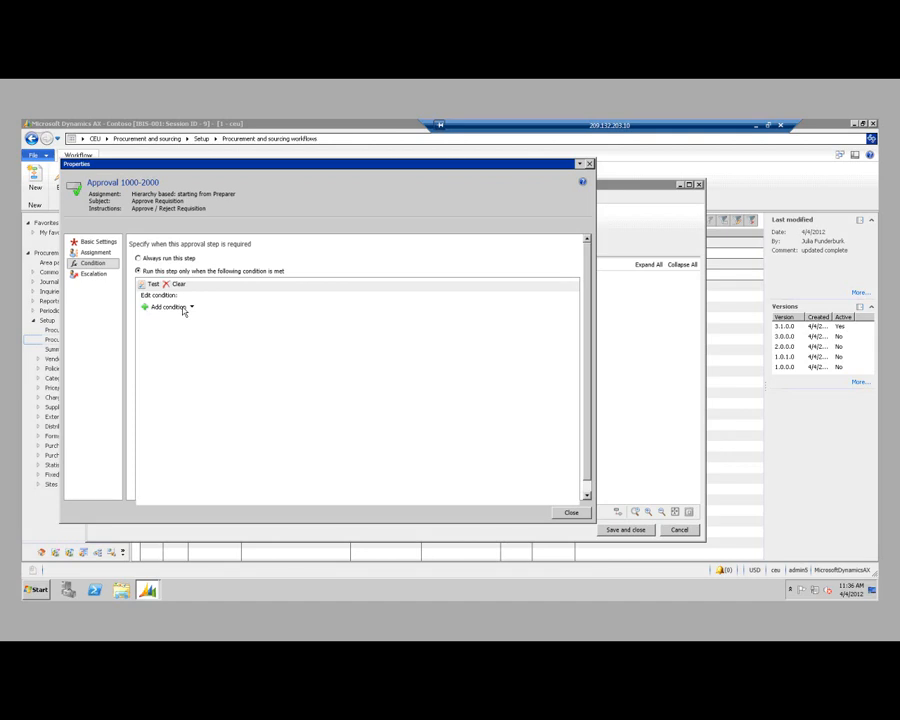
pyautogui.click(186, 309)
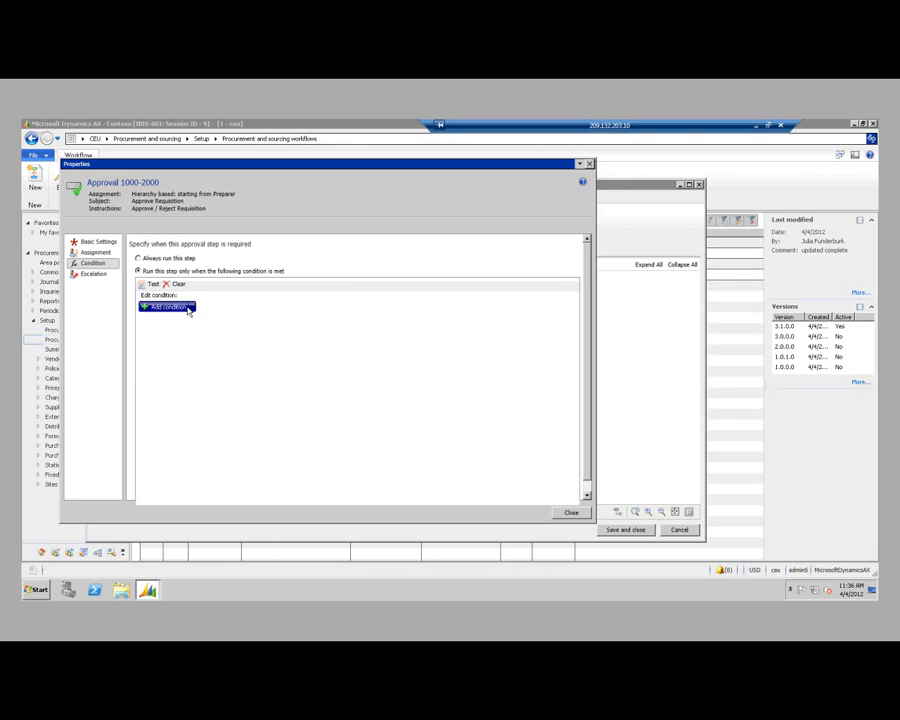
pyautogui.click(286, 308)
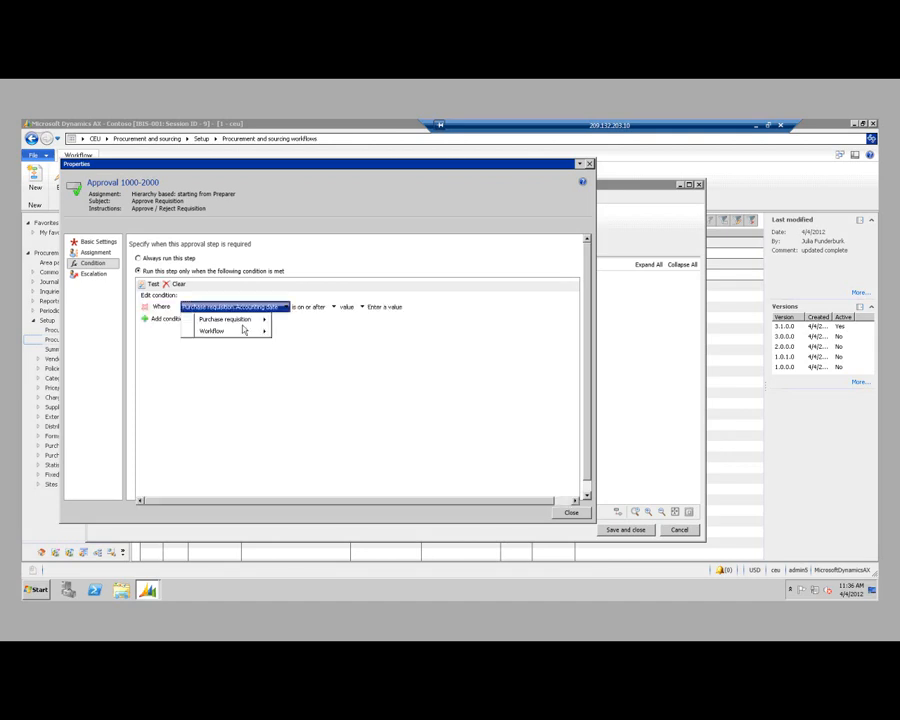
pyautogui.moveTo(239, 324)
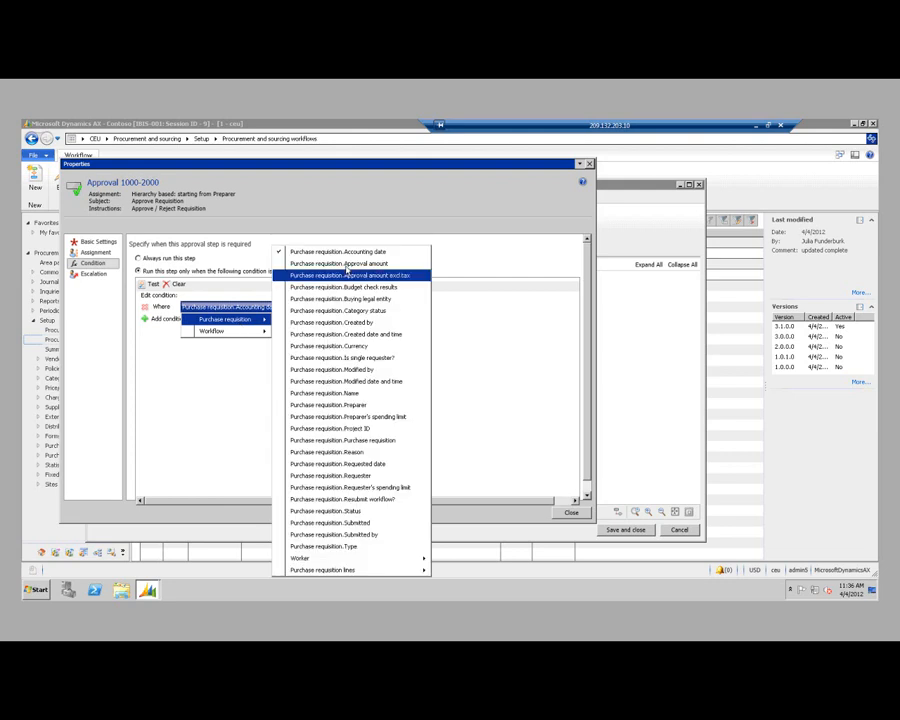
pyautogui.click(347, 264)
pyautogui.click(301, 307)
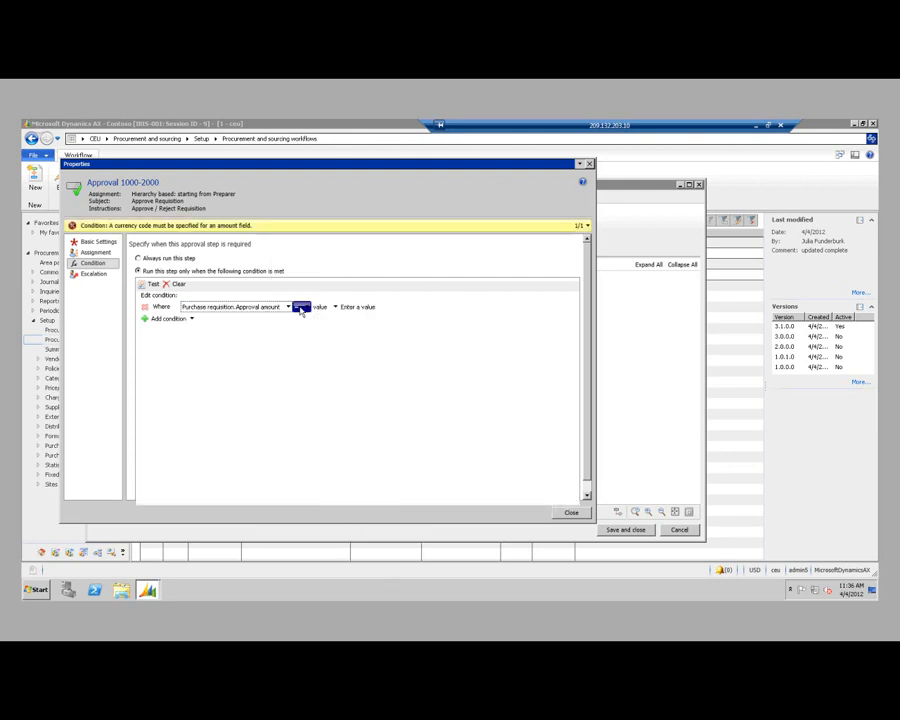
pyautogui.click(313, 342)
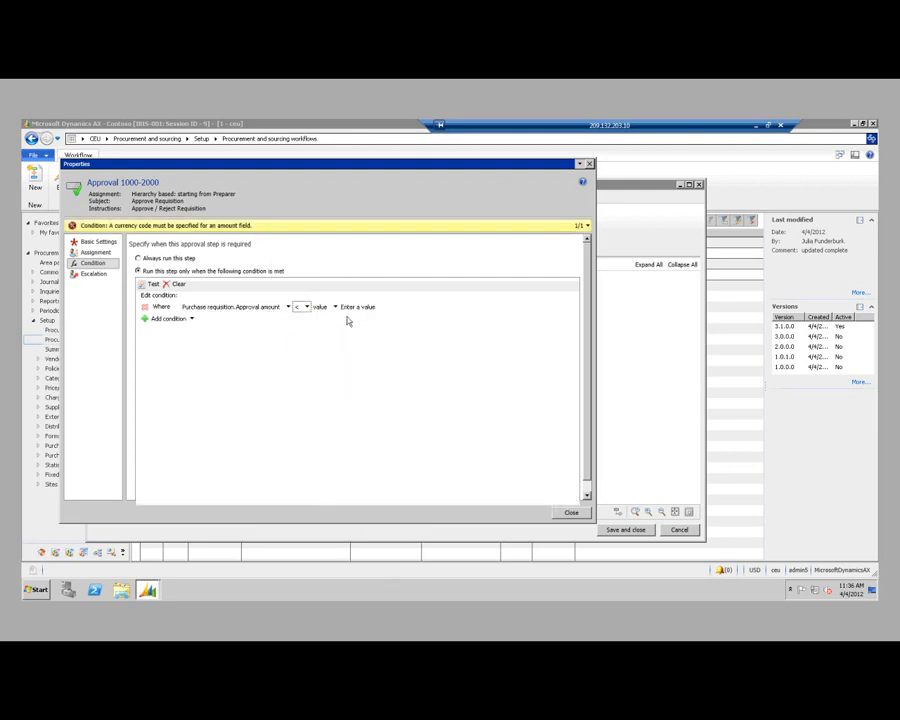
# Set the approval amount condition's value to 2000 and its currency to USD, filtering the currency table by usd.
pyautogui.click(352, 308)
pyautogui.write('2000')
pyautogui.click(418, 308)
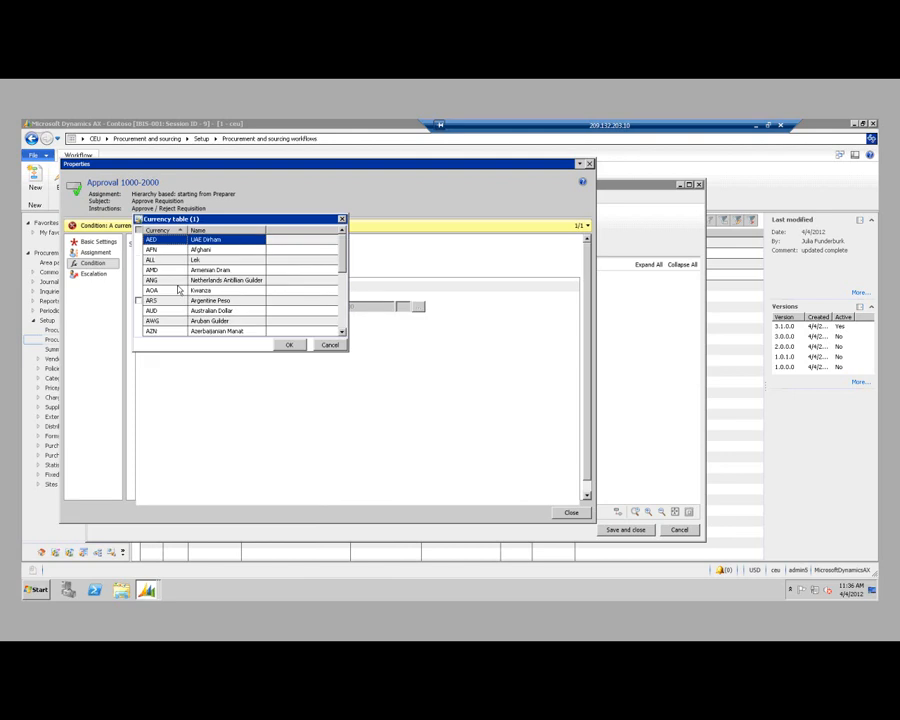
pyautogui.rightClick(150, 281)
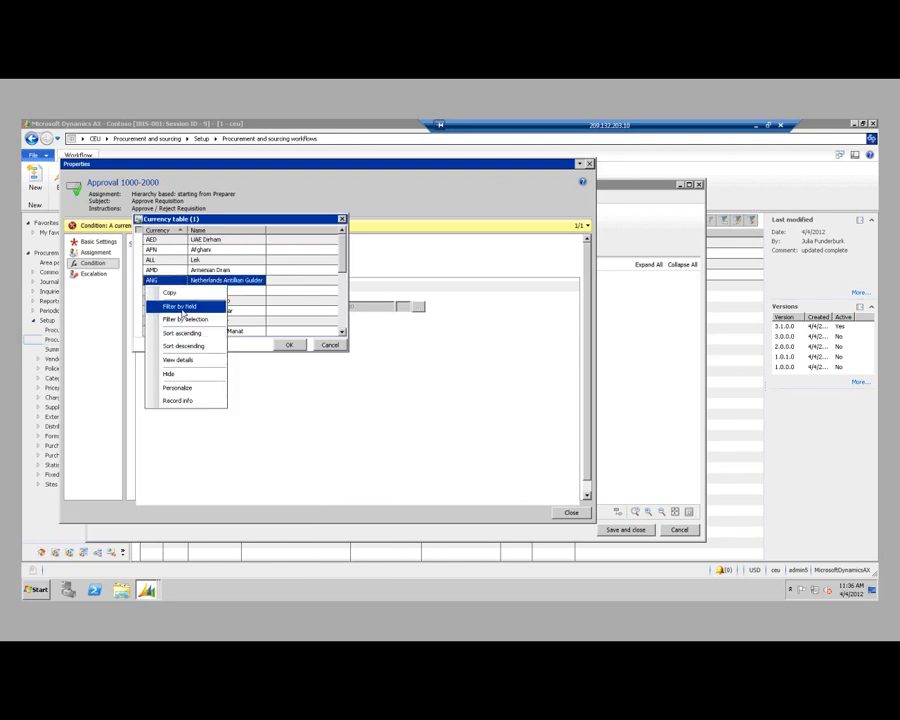
pyautogui.click(181, 307)
pyautogui.write('usd')
pyautogui.click(293, 291)
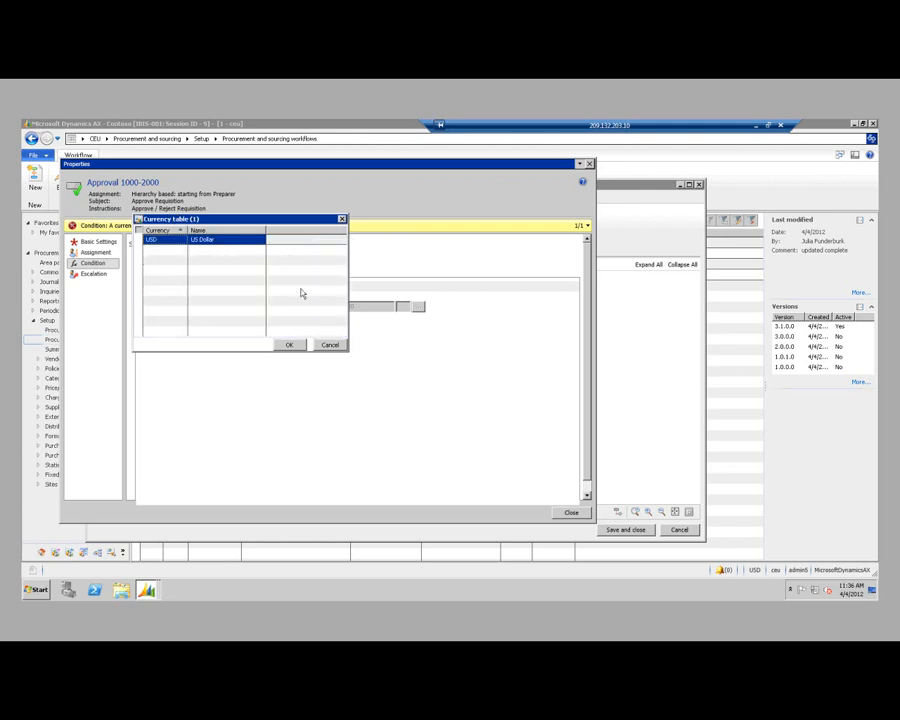
pyautogui.click(289, 344)
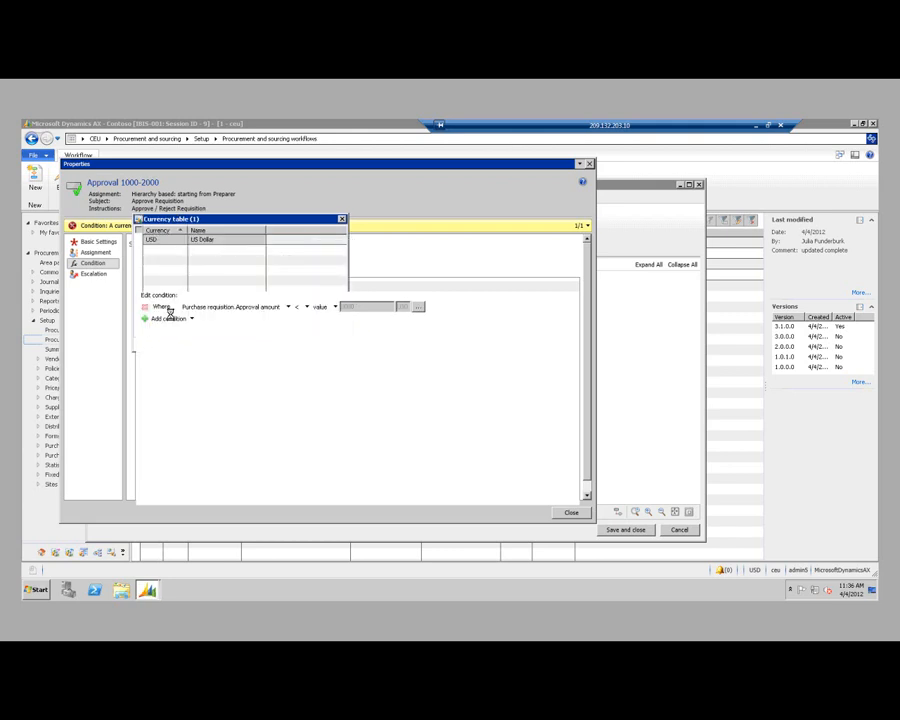
# Add a second run condition that Purchase requisition.Approval amount is > 1000 USD.
pyautogui.click(179, 322)
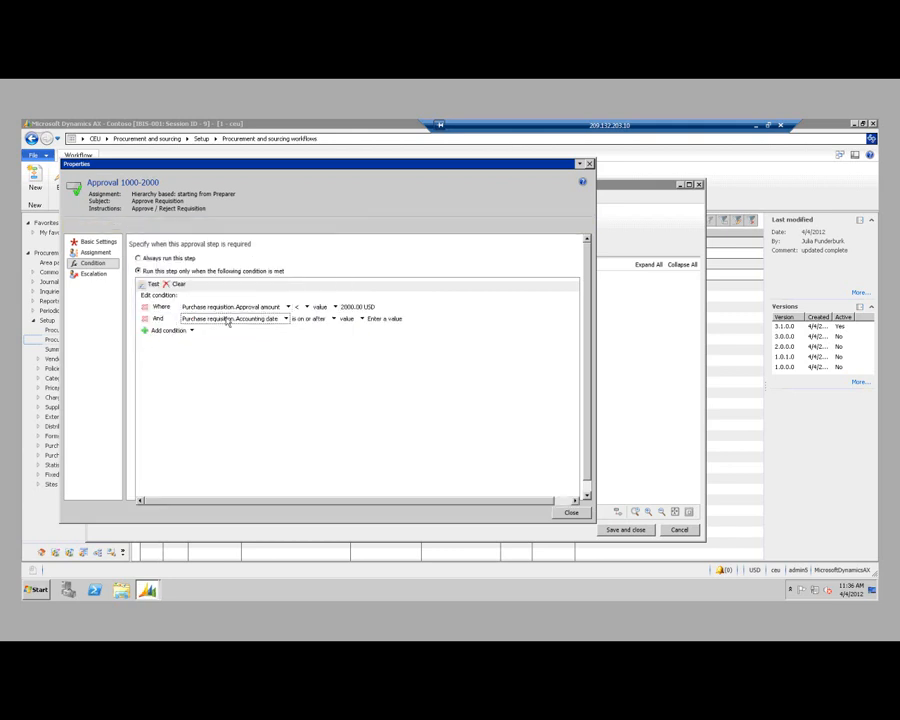
pyautogui.click(283, 320)
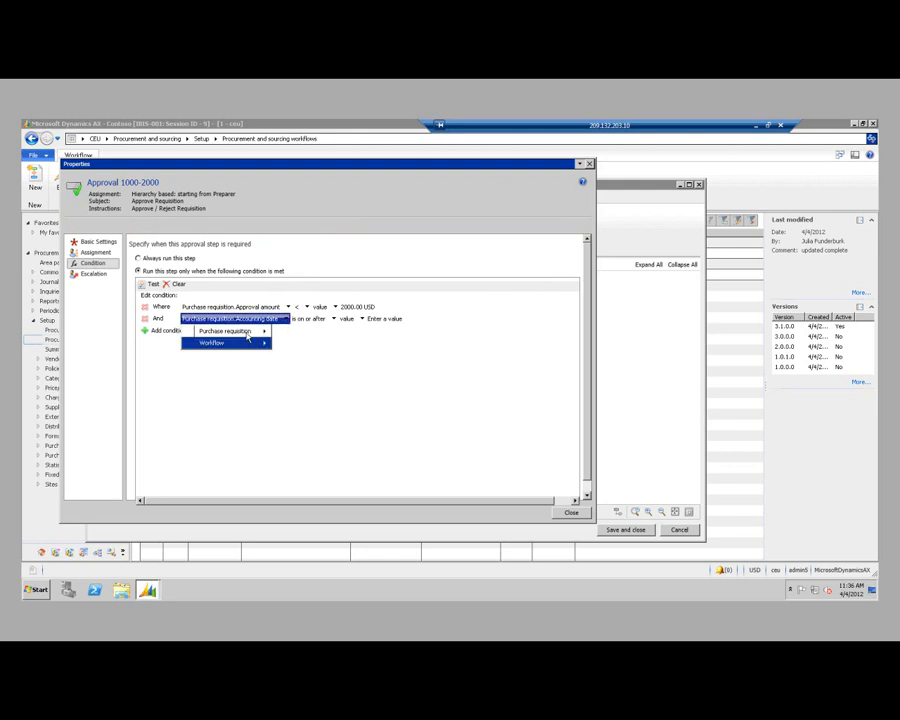
pyautogui.moveTo(247, 334)
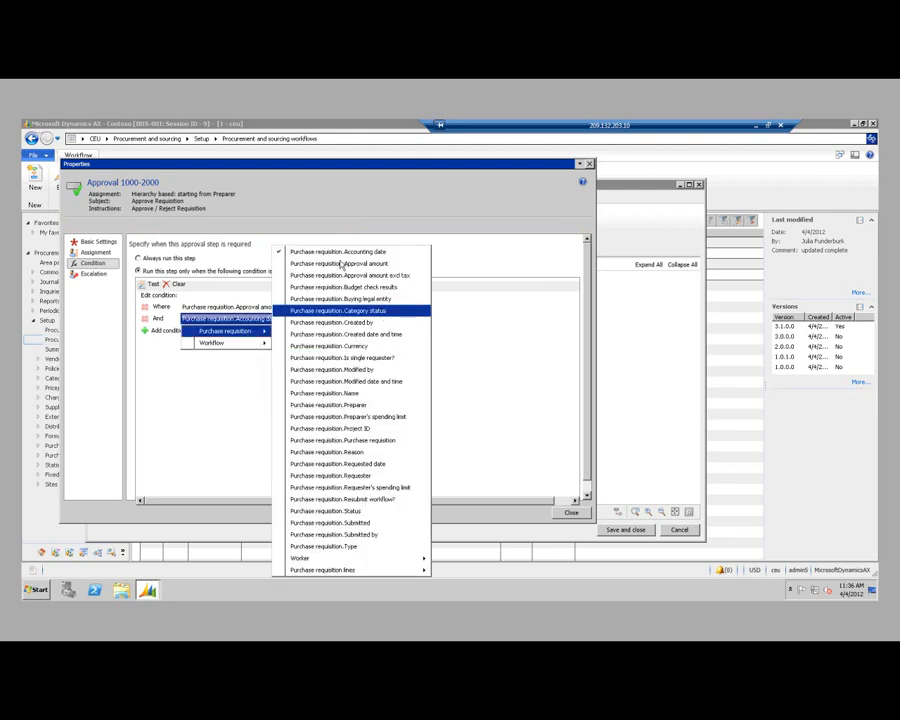
pyautogui.click(345, 263)
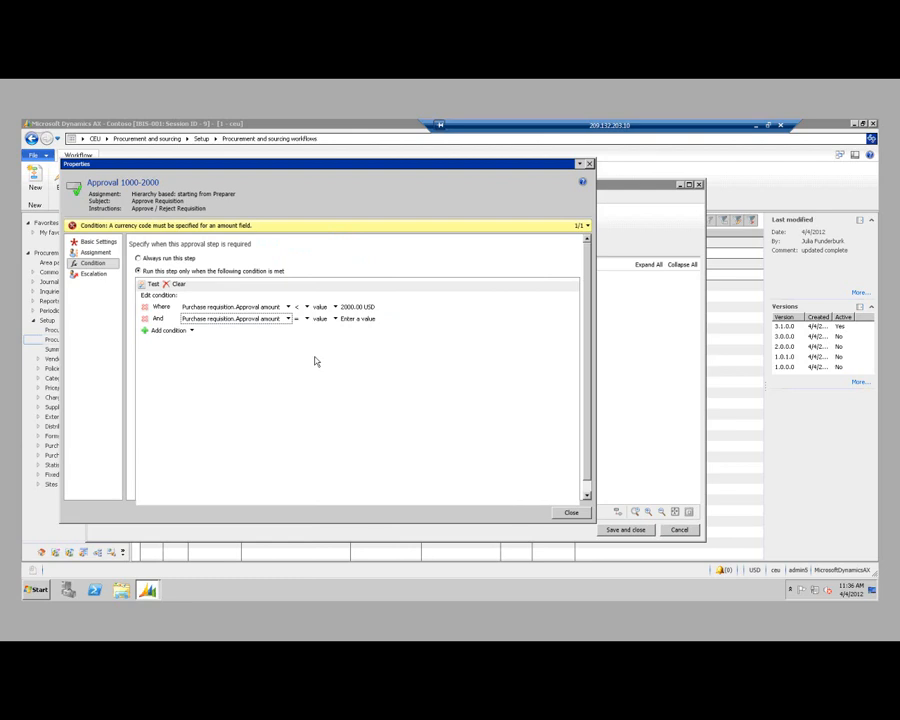
pyautogui.click(305, 319)
pyautogui.click(314, 377)
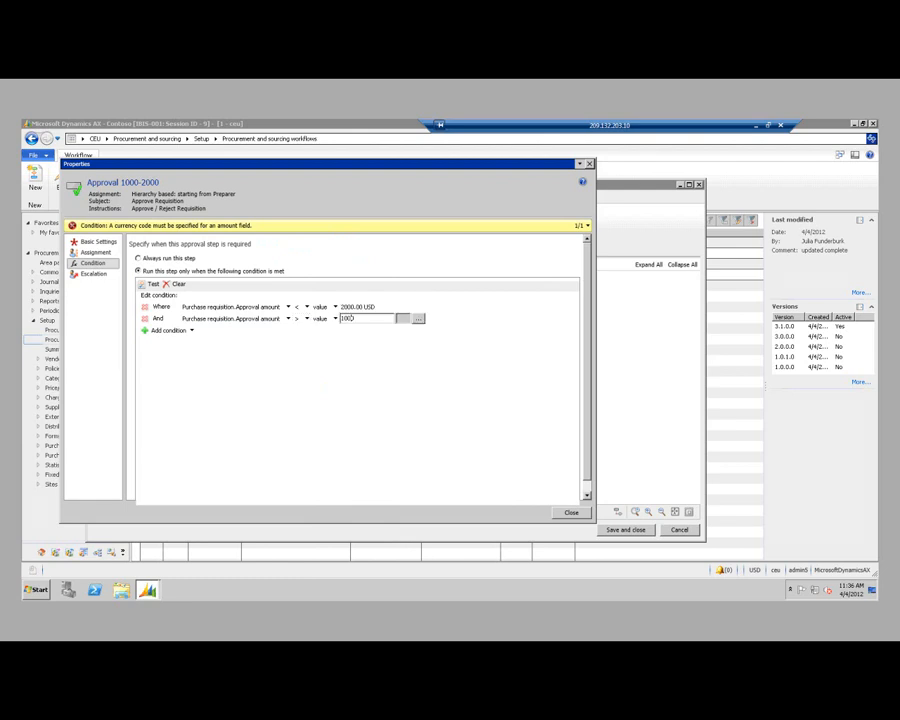
pyautogui.click(418, 318)
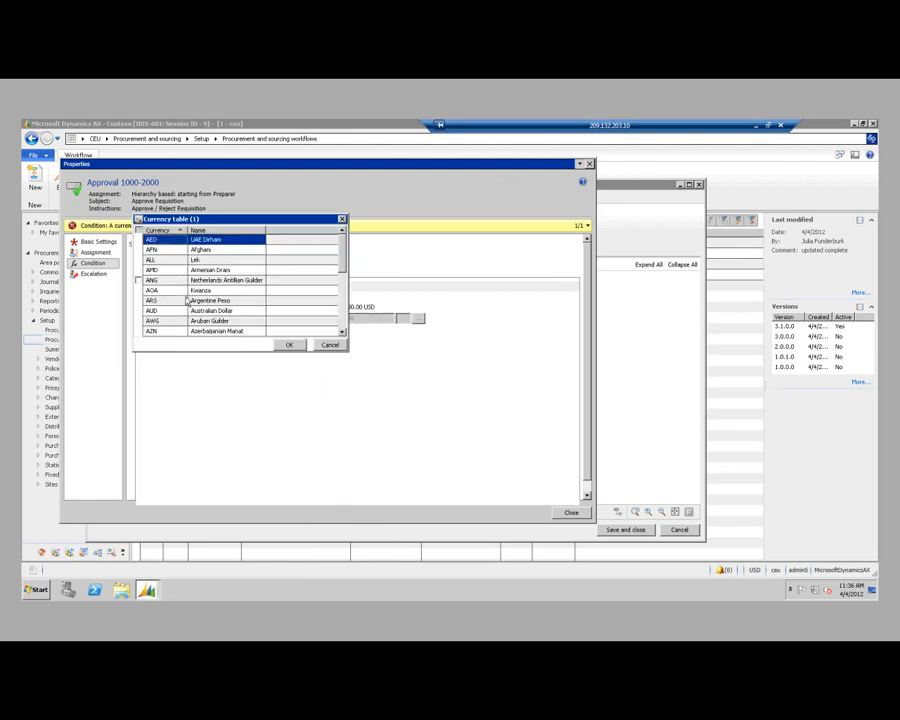
pyautogui.rightClick(150, 281)
pyautogui.click(170, 295)
pyautogui.write('usd')
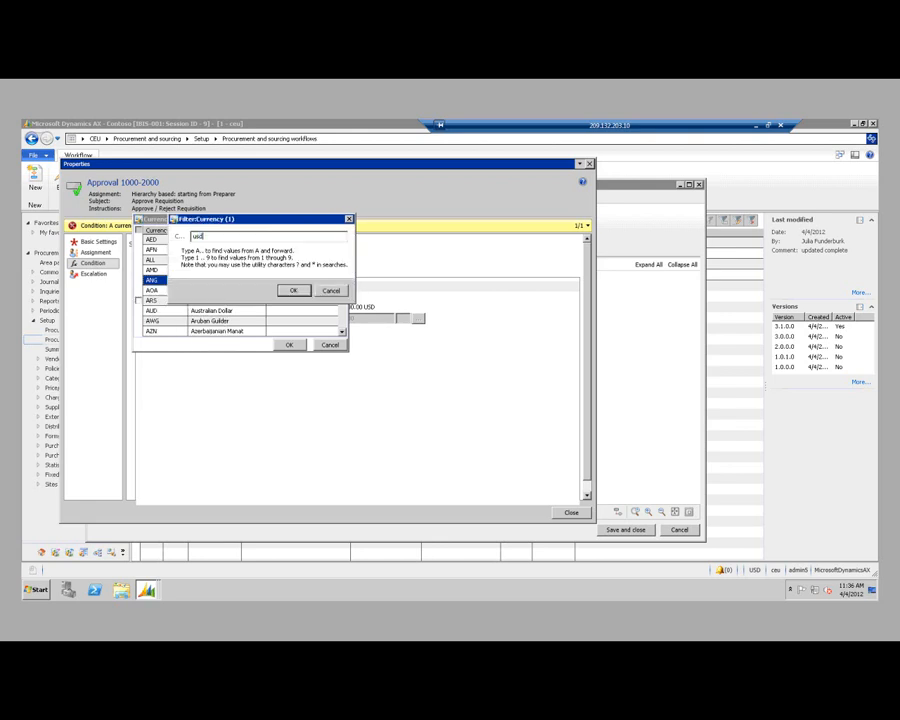
pyautogui.click(293, 291)
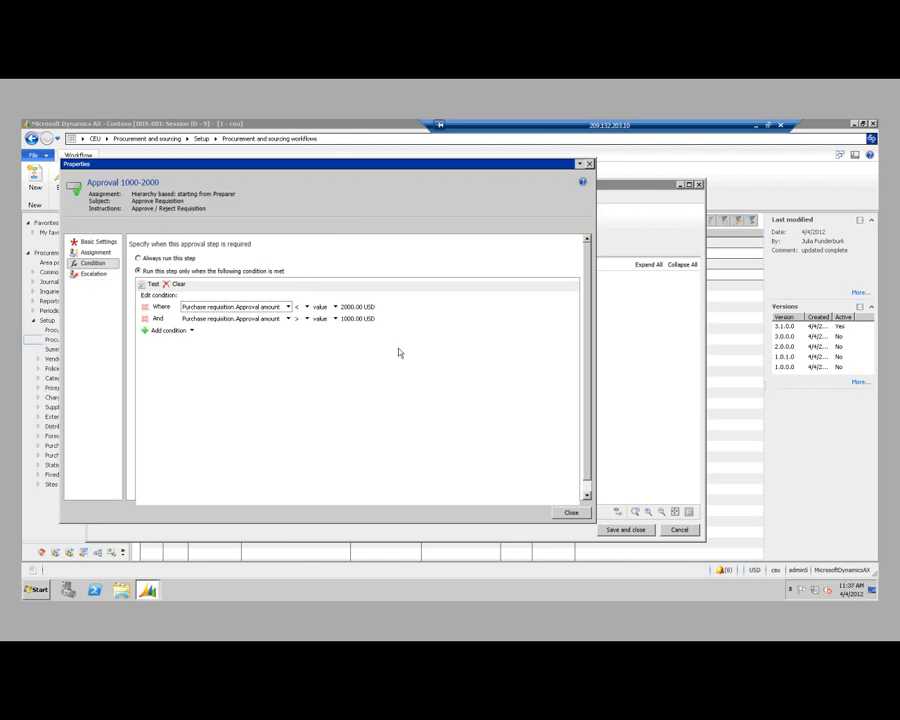
# Try using an escalation path for the Approval 1000-2000 step and switch it back off.
pyautogui.click(93, 274)
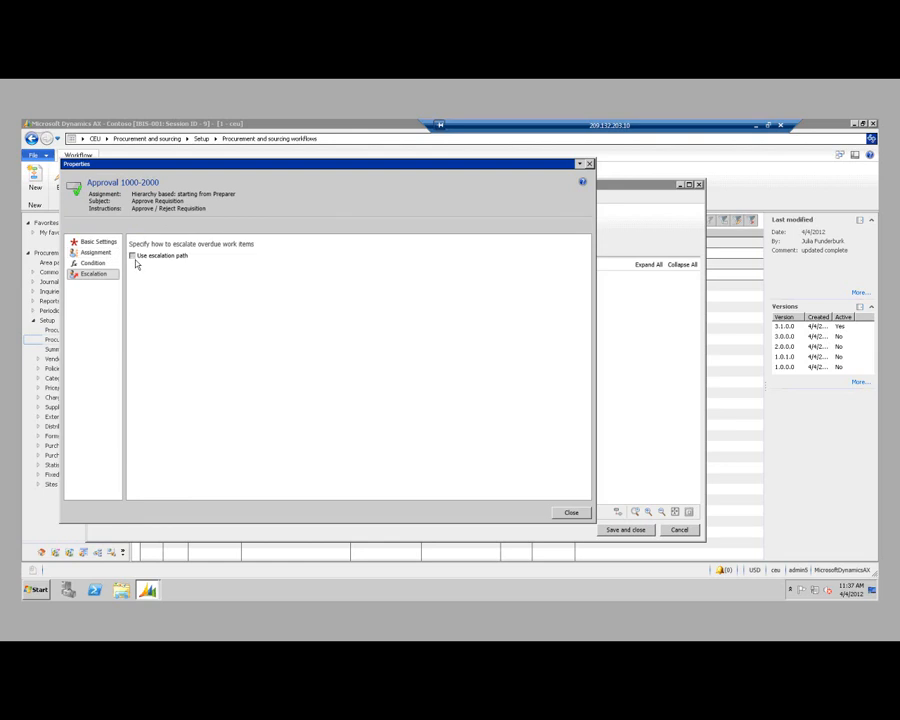
pyautogui.click(132, 256)
pyautogui.click(133, 258)
pyautogui.click(133, 257)
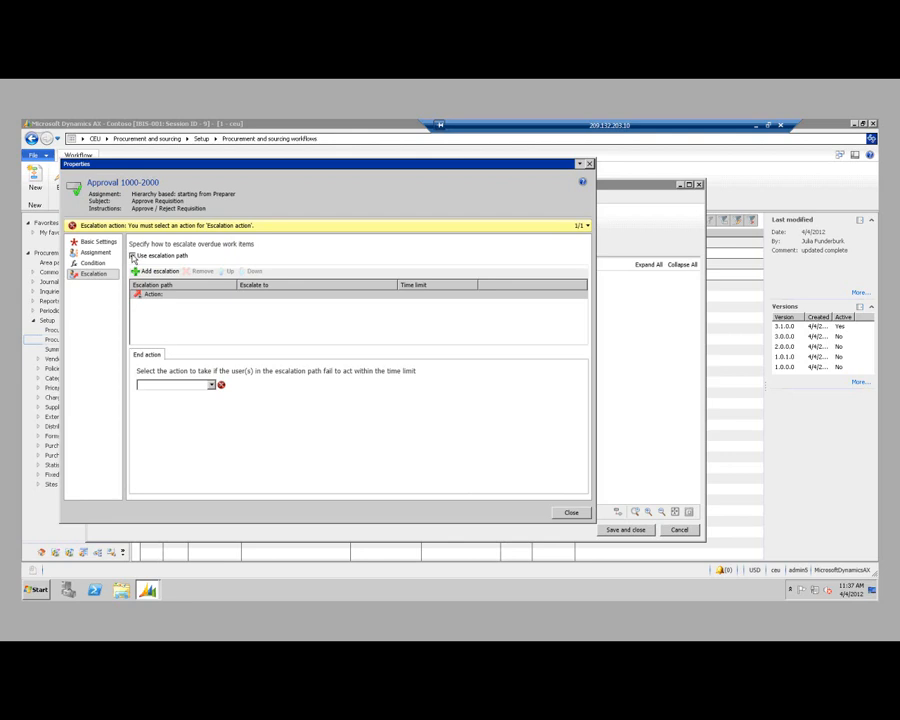
pyautogui.click(133, 256)
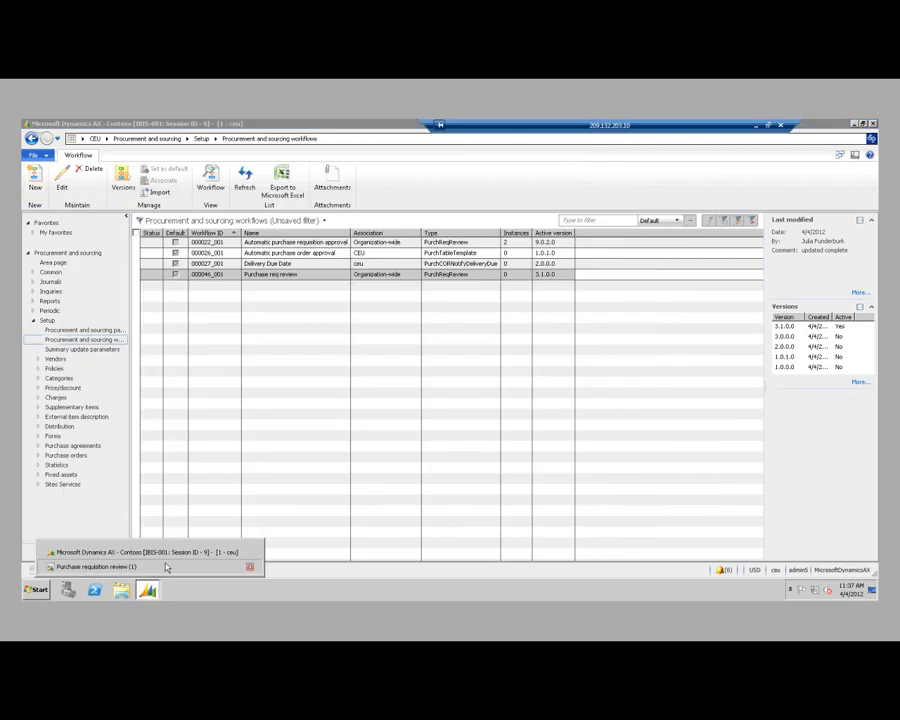
# Open the basic settings of Step 2 in the Approve Purchase Req element and rename it as Approval over 2000.
pyautogui.click(150, 566)
pyautogui.click(450, 430)
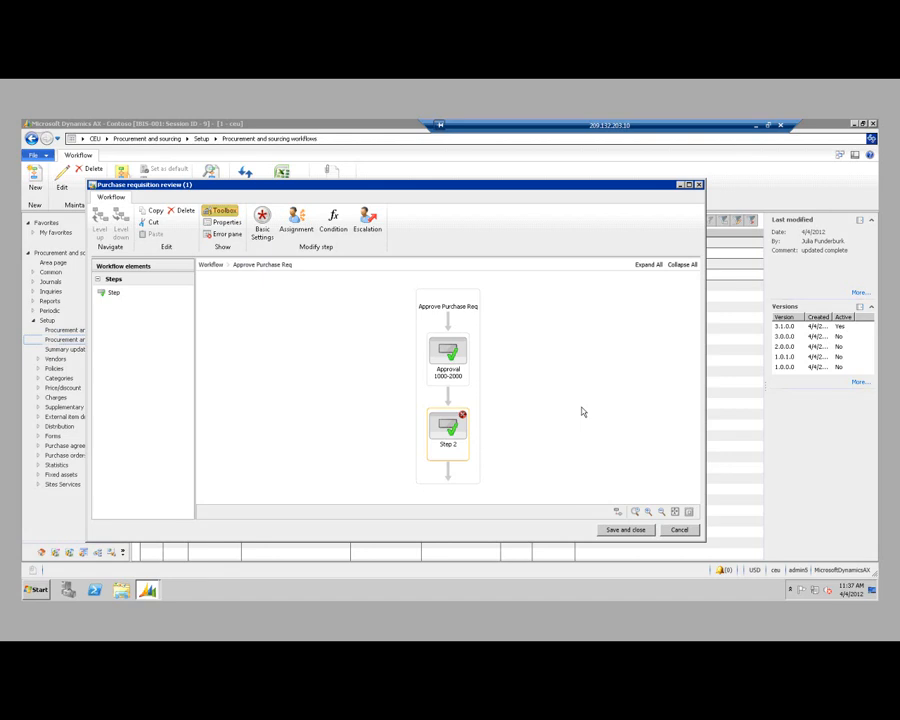
pyautogui.click(262, 226)
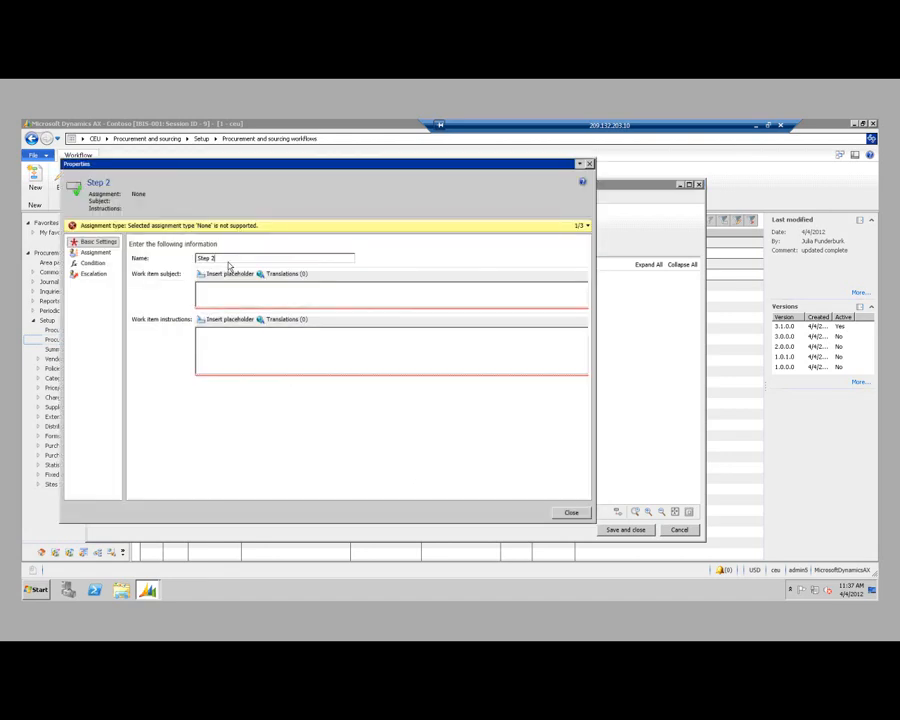
pyautogui.write('Approval aver 200')
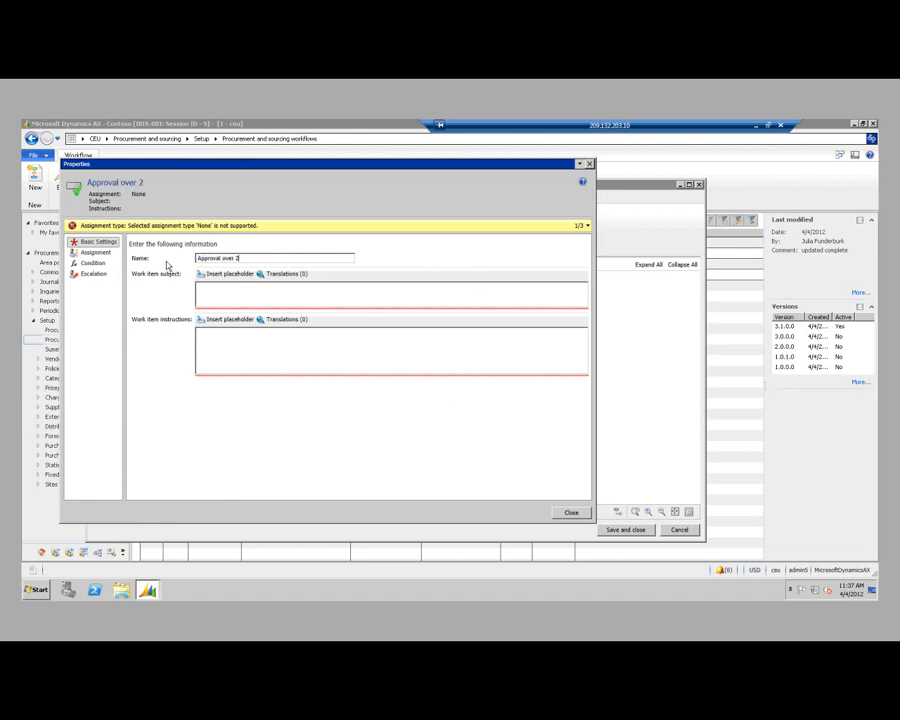
pyautogui.write('0')
# Enter the work item subject "Approve Requisition" and the instructions "Approve or Reject" for the Approval over 2000 step.
pyautogui.click(264, 293)
pyautogui.write('Approve')
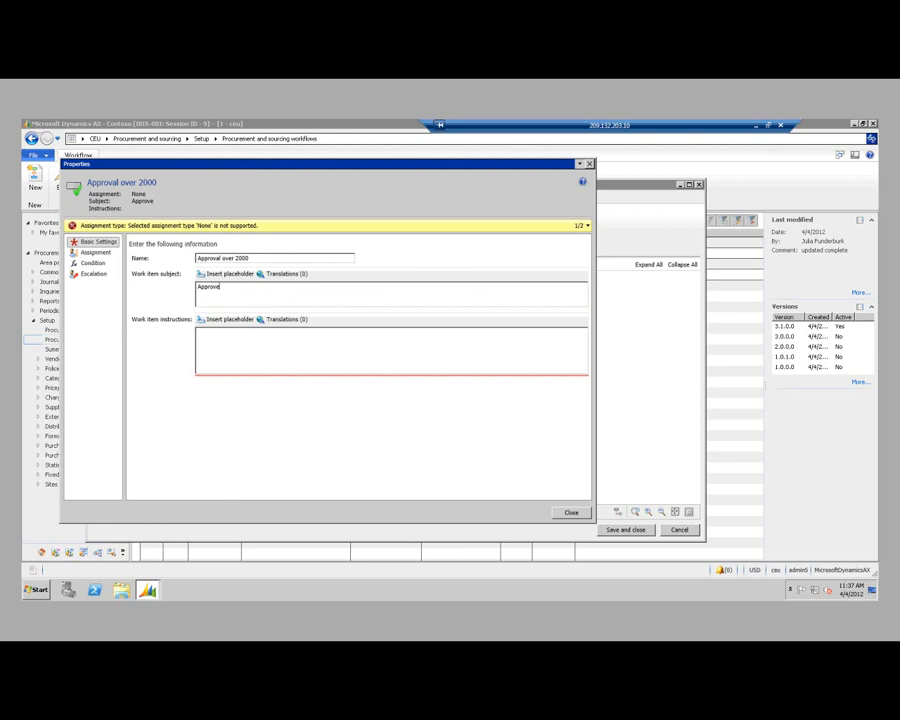
pyautogui.write(' Requisition')
pyautogui.click(262, 347)
pyautogui.write('Ap')
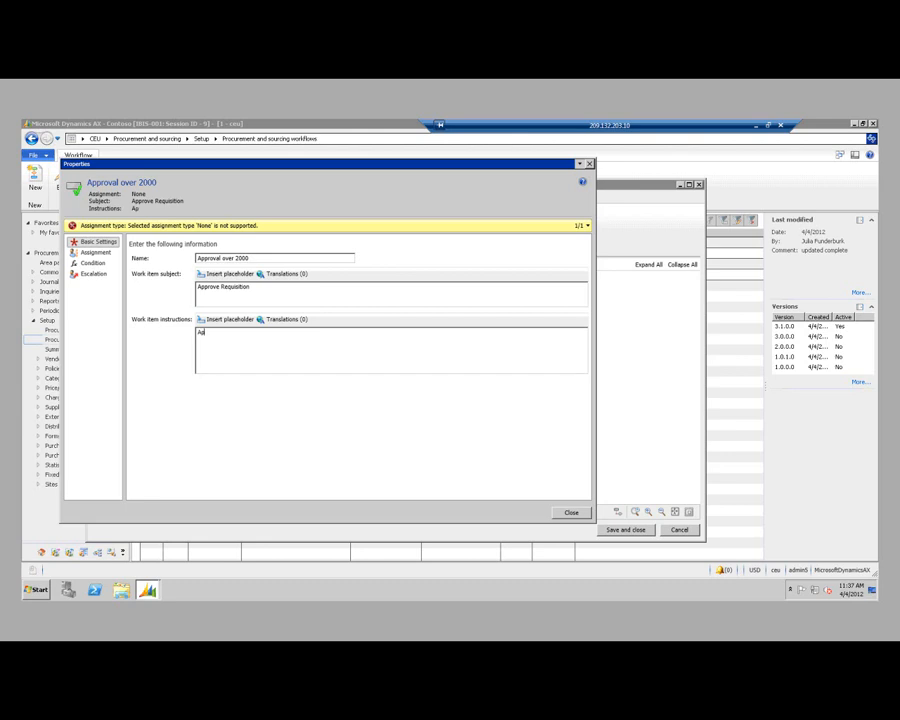
pyautogui.write('prove or Reject')
# Assign the Approval over 2000 step by Hierarchy, with the stop condition that Employee.Line manager level equals 2.
pyautogui.click(96, 252)
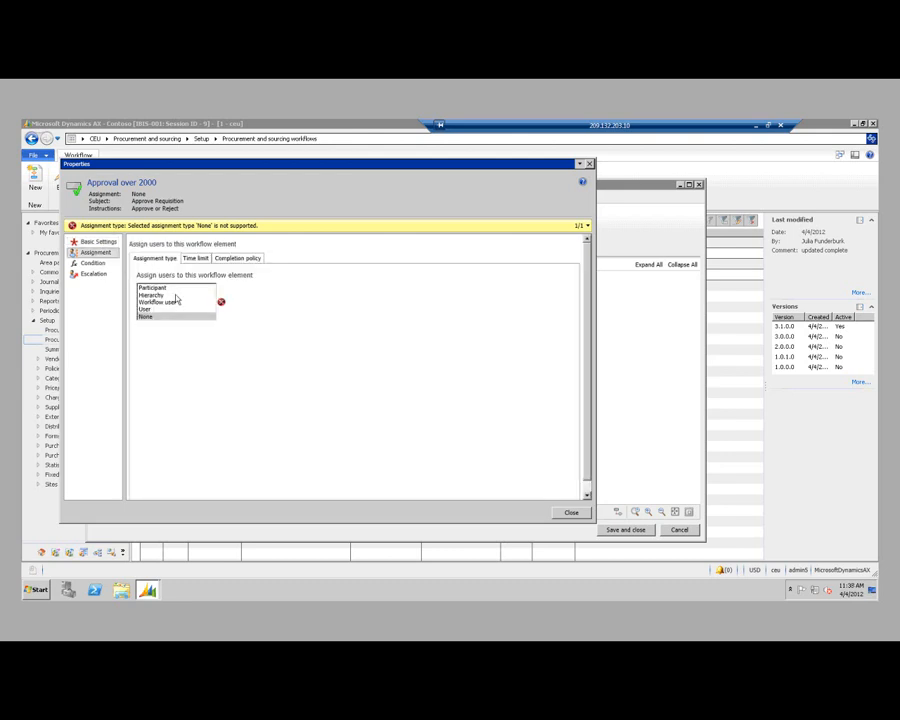
pyautogui.click(190, 295)
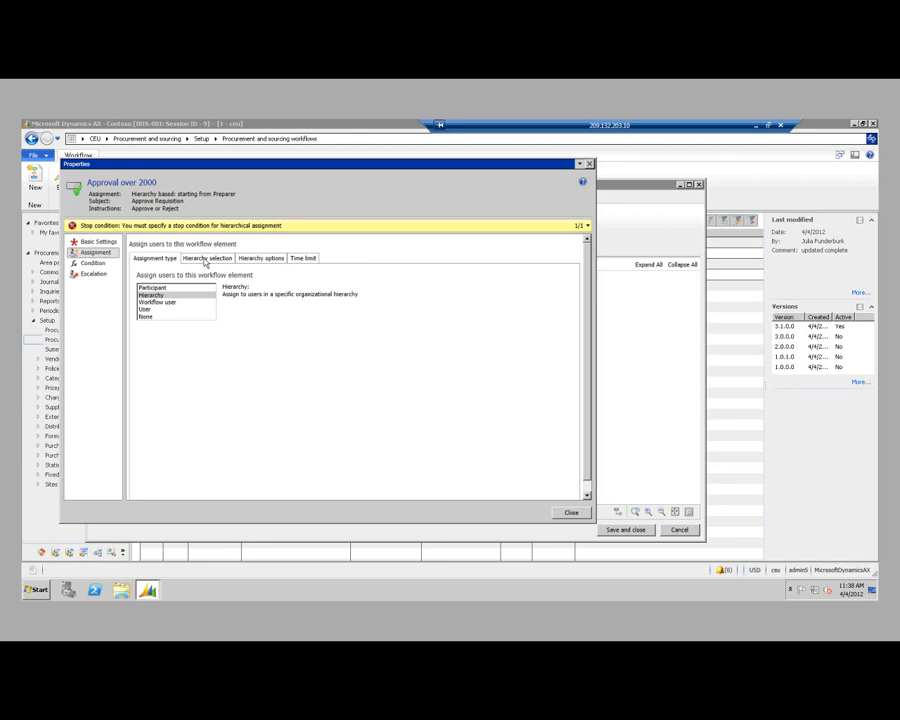
pyautogui.click(208, 259)
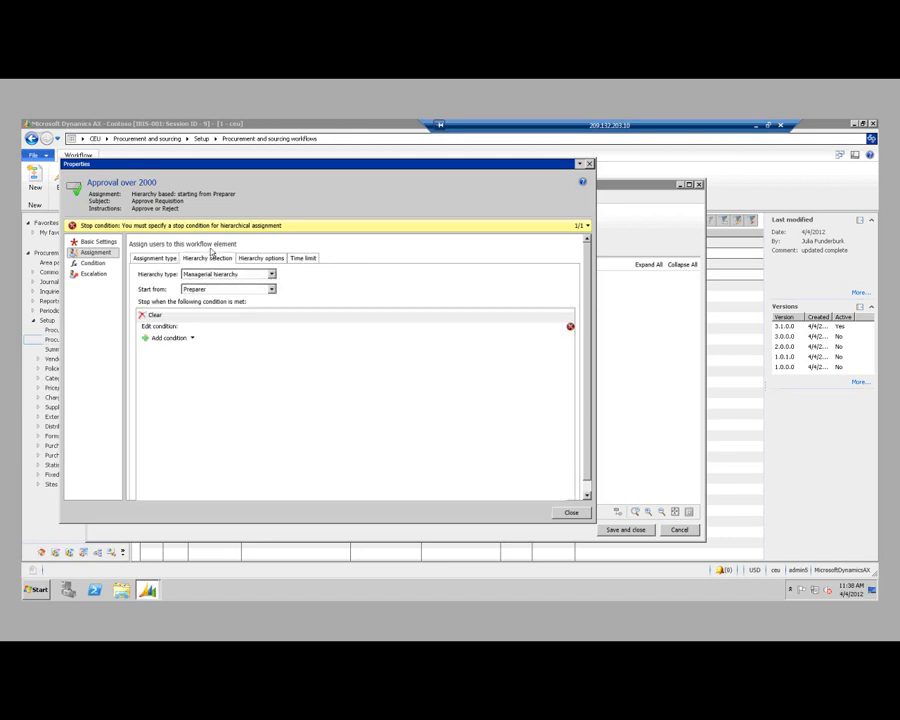
pyautogui.click(180, 341)
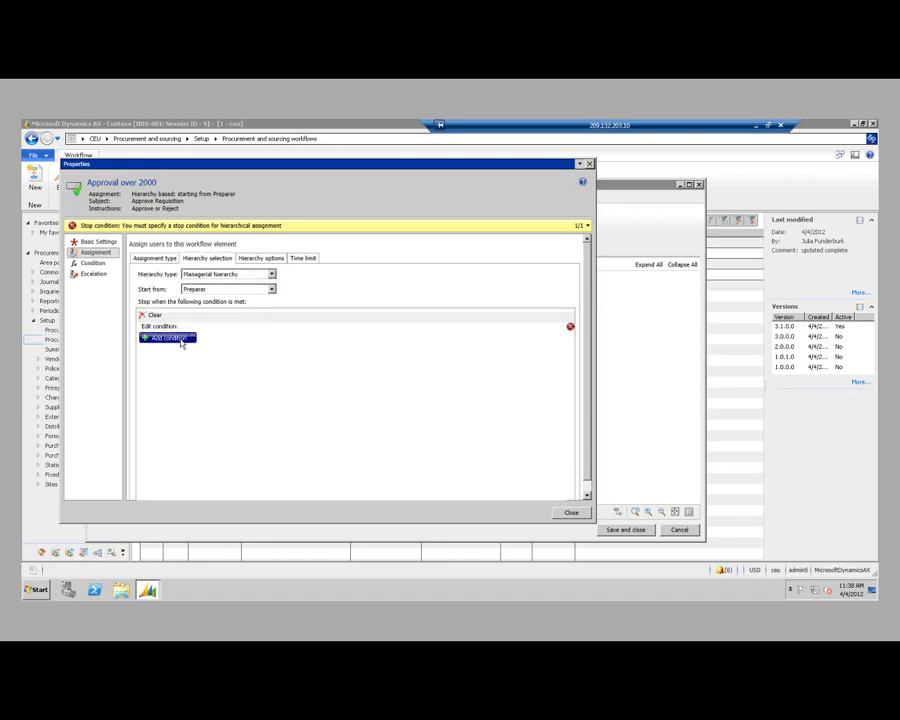
pyautogui.click(245, 338)
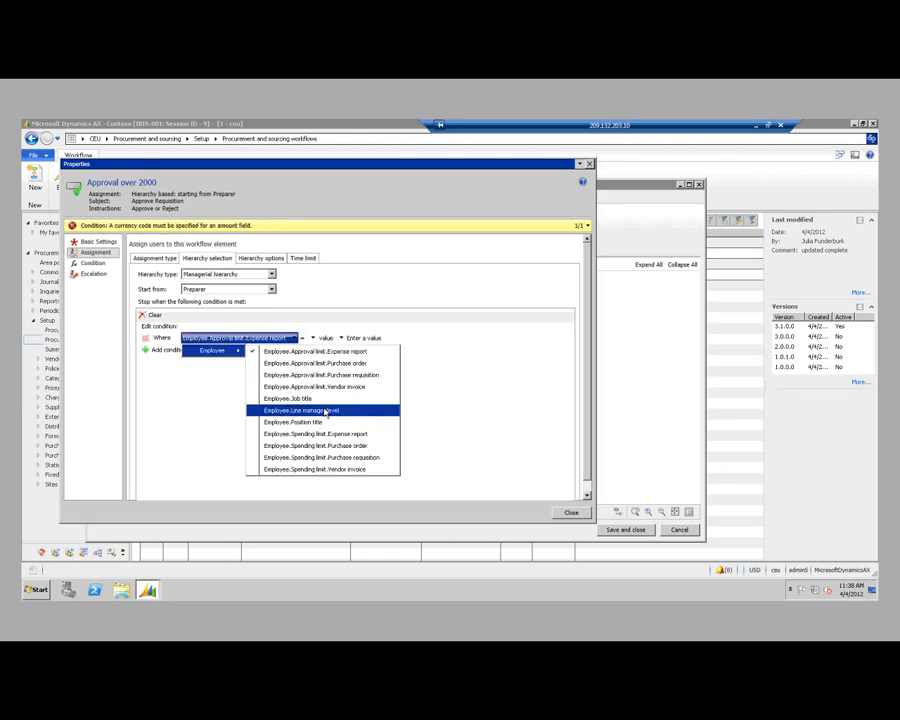
pyautogui.click(325, 411)
pyautogui.click(335, 340)
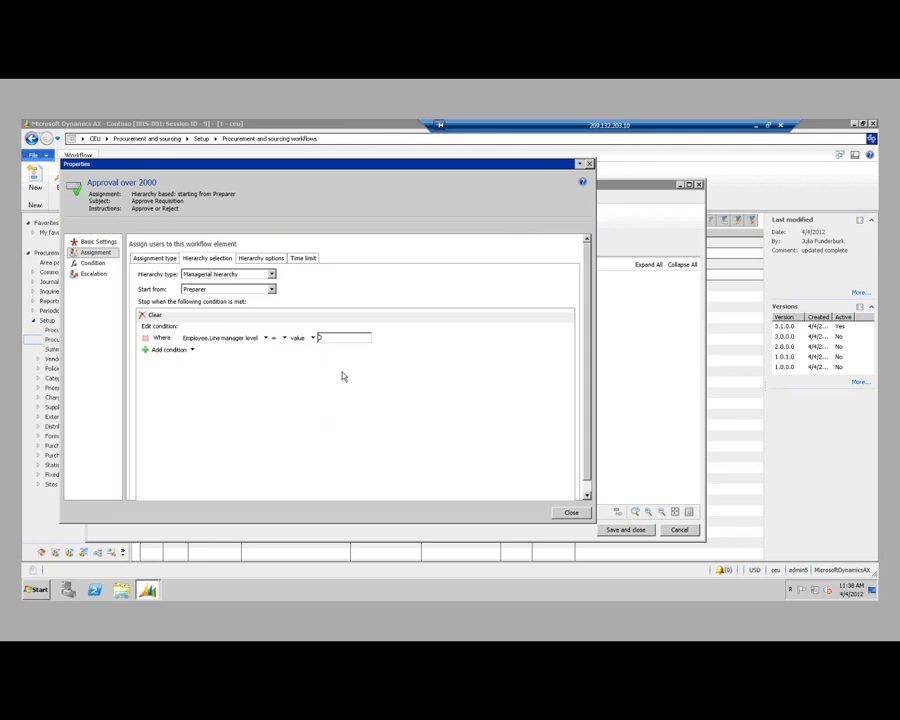
pyautogui.write('2')
# Set the Approval over 2000 hierarchy options to assign only to the last user retrieved, and return to the assignment type.
pyautogui.click(261, 260)
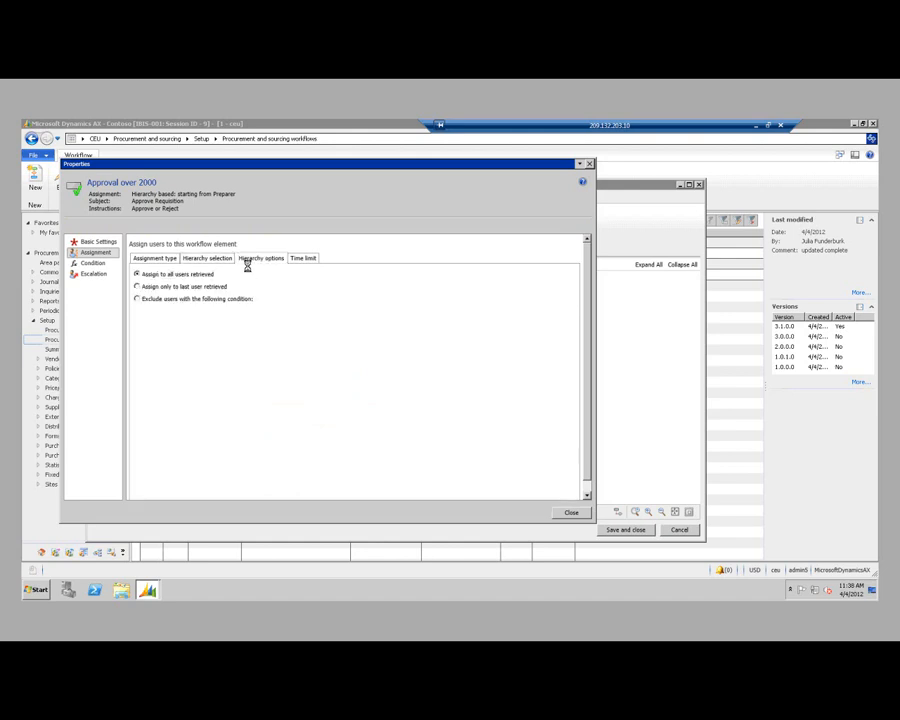
pyautogui.click(203, 288)
pyautogui.click(155, 259)
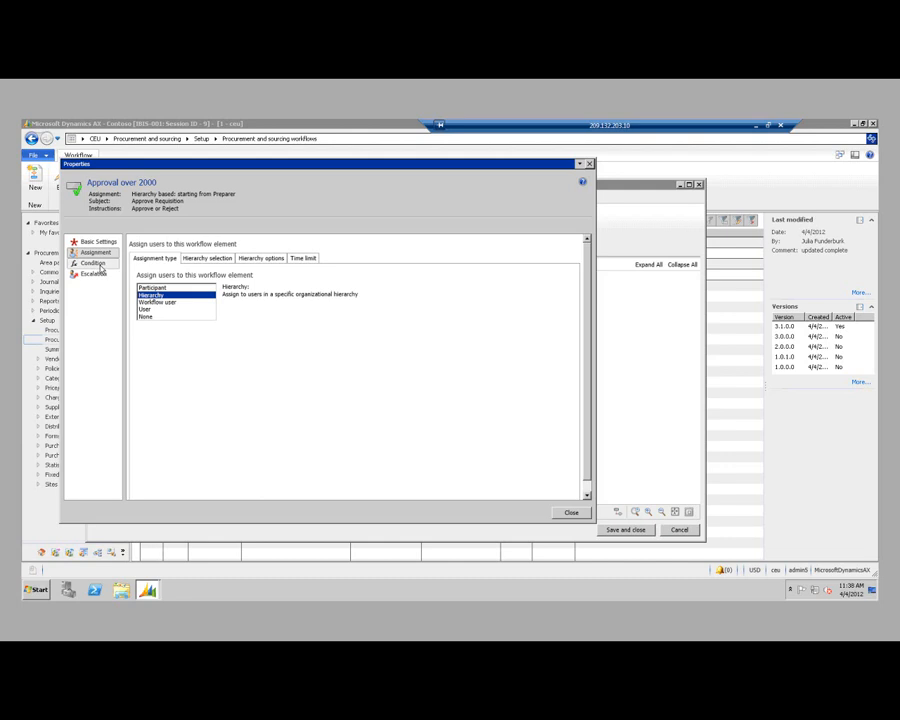
# Run the Approval over 2000 step only on a condition, with Purchase requisition.Approval amount compared using the greater-than operator.
pyautogui.click(100, 266)
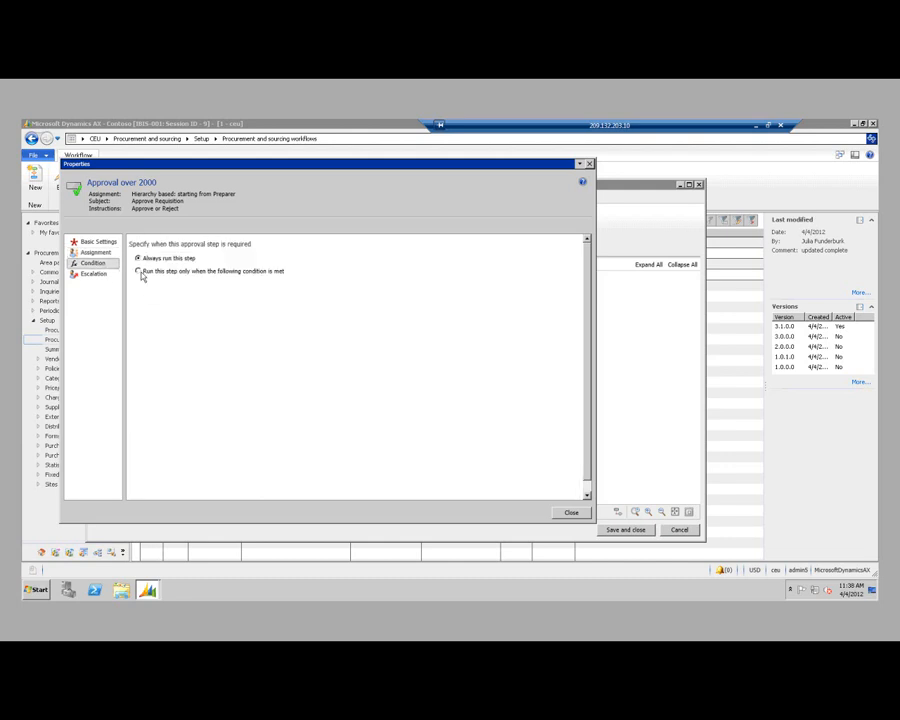
pyautogui.click(140, 271)
pyautogui.click(172, 308)
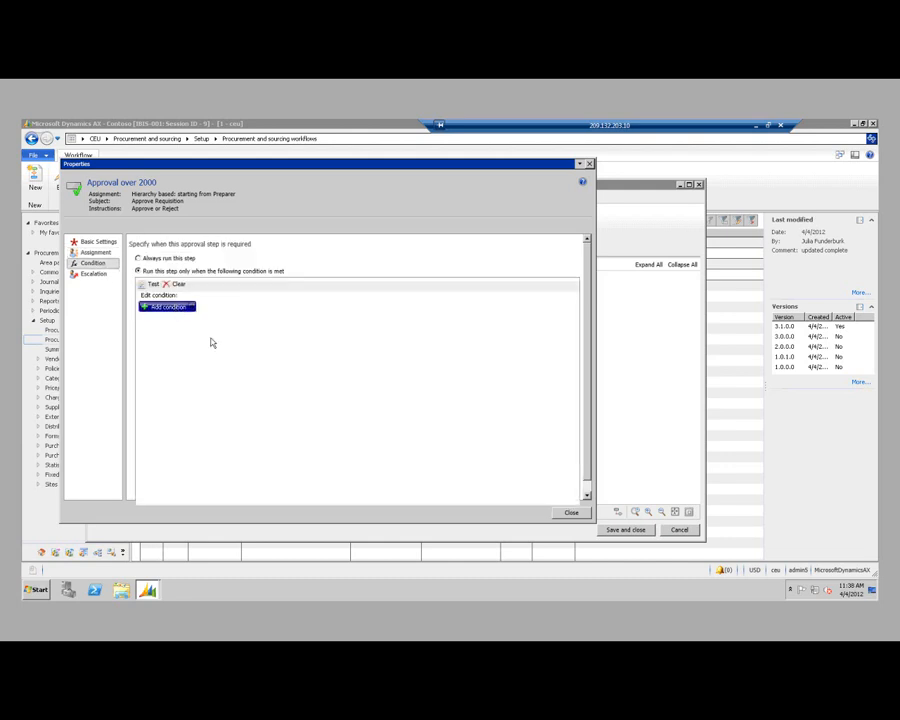
pyautogui.click(270, 310)
pyautogui.moveTo(252, 320)
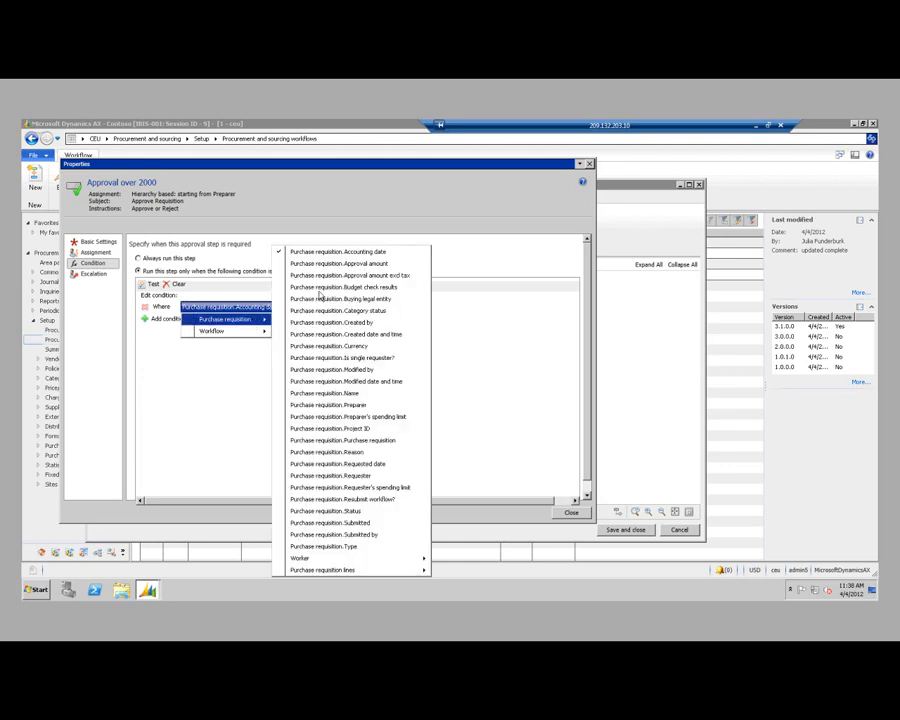
pyautogui.click(338, 263)
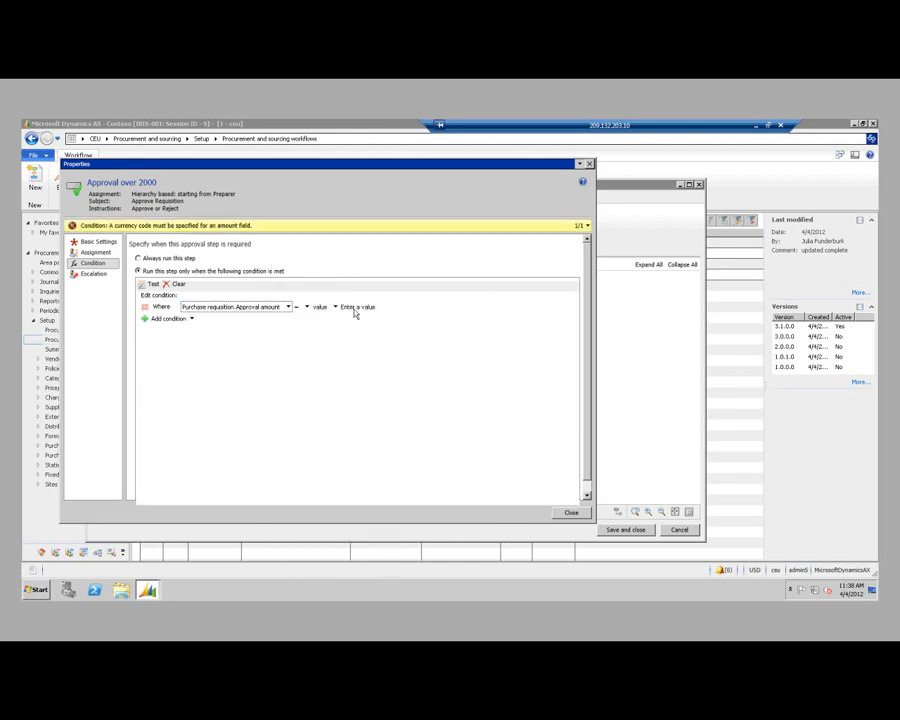
pyautogui.click(301, 307)
pyautogui.click(307, 307)
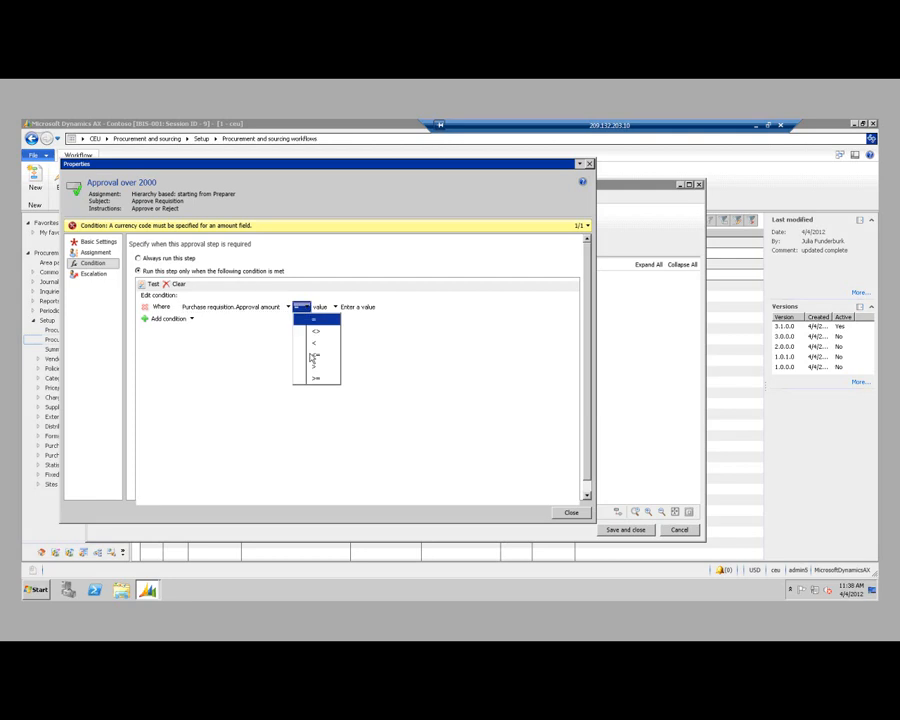
pyautogui.click(313, 369)
# Set the condition's comparison value to 2000 with currency USD, and close the step's properties.
pyautogui.click(365, 308)
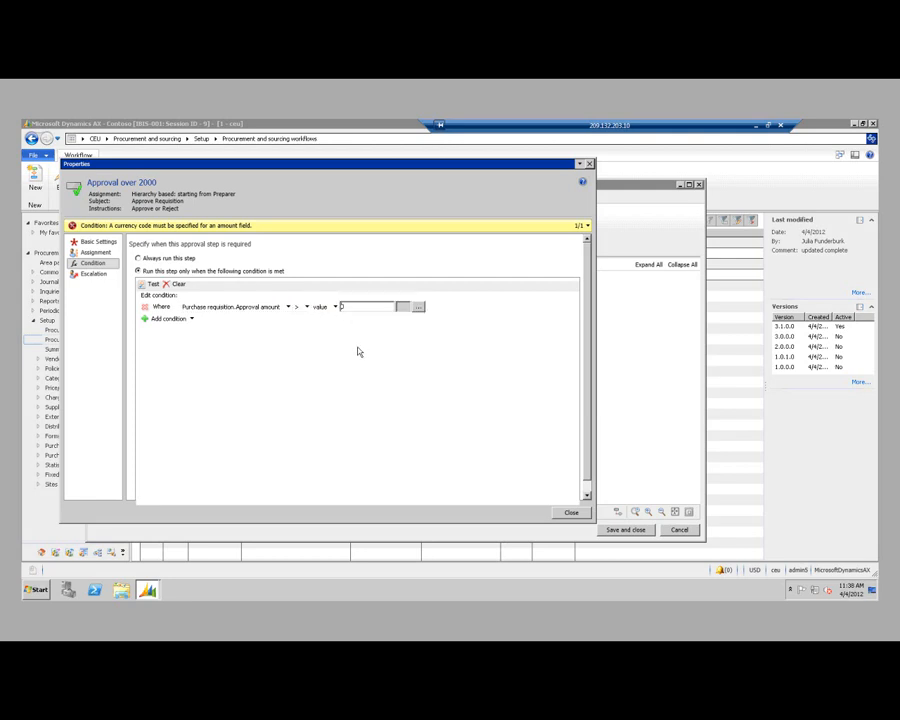
pyautogui.write('2000')
pyautogui.click(418, 306)
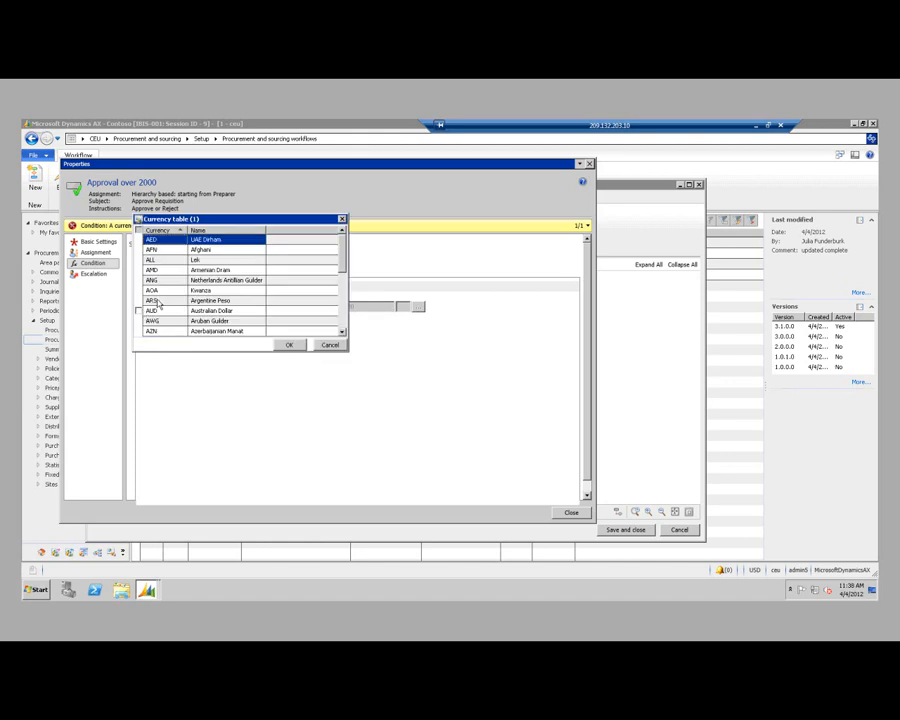
pyautogui.rightClick(152, 291)
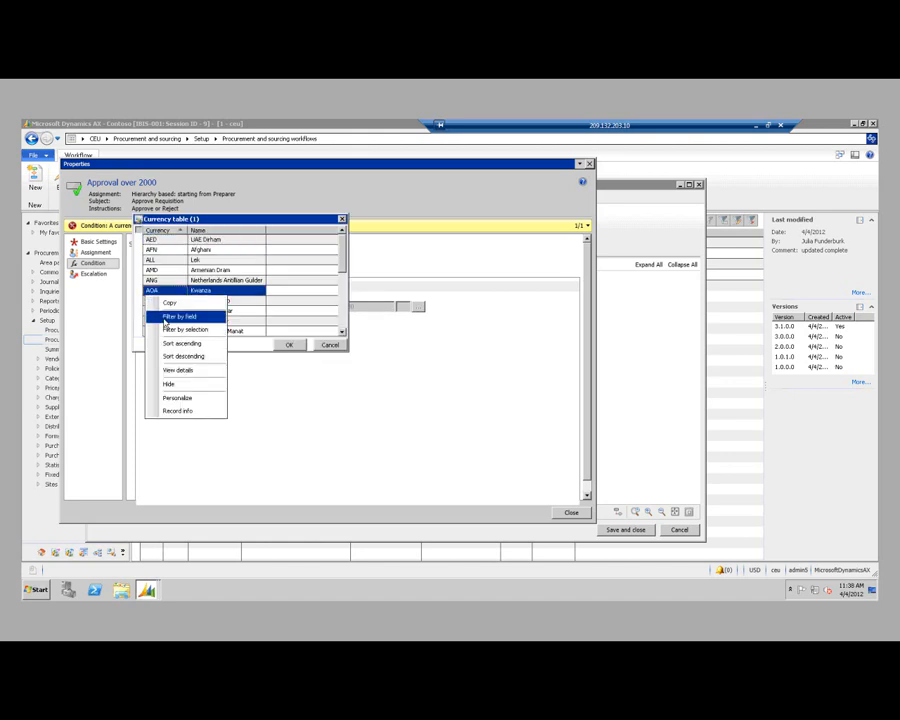
pyautogui.click(165, 318)
pyautogui.write('usd')
pyautogui.press('Return')
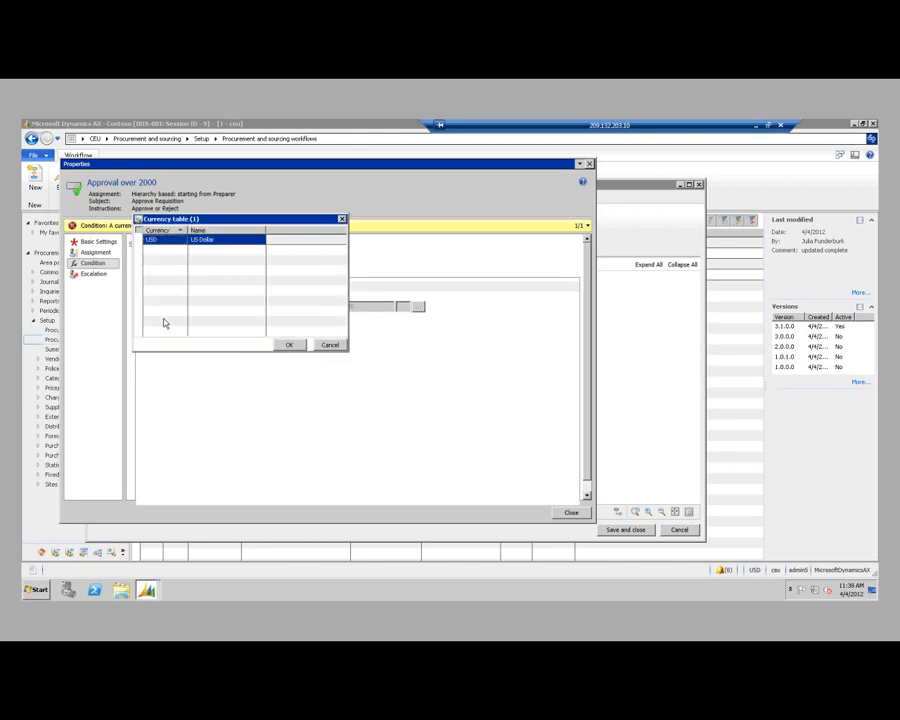
pyautogui.click(289, 344)
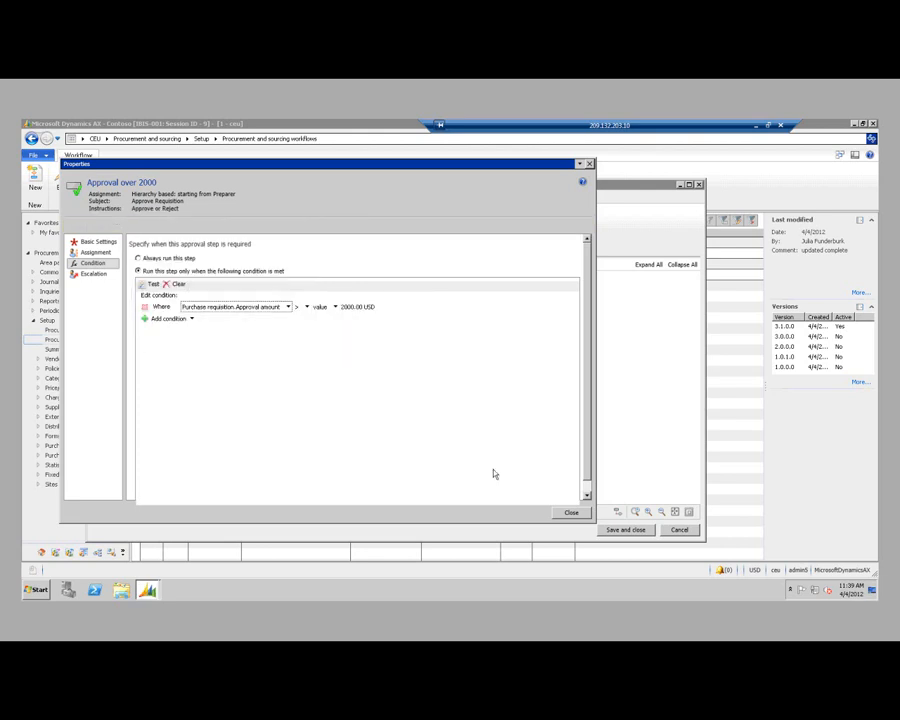
pyautogui.click(569, 513)
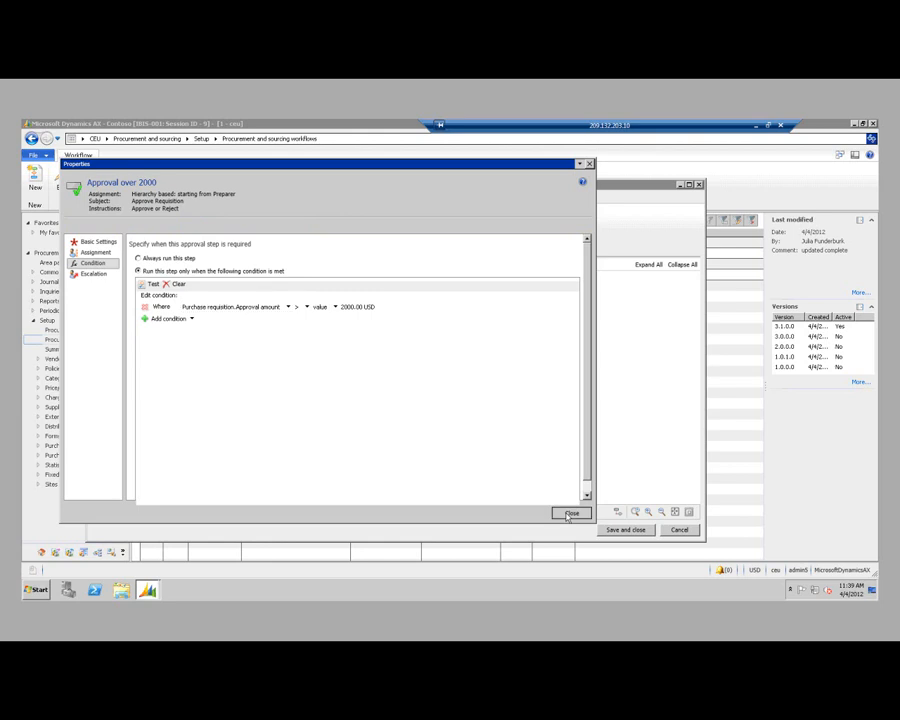
# Save and close the Purchase requisition review workflow with the version notes "updated workflow", activating the new version.
pyautogui.click(152, 588)
pyautogui.click(153, 569)
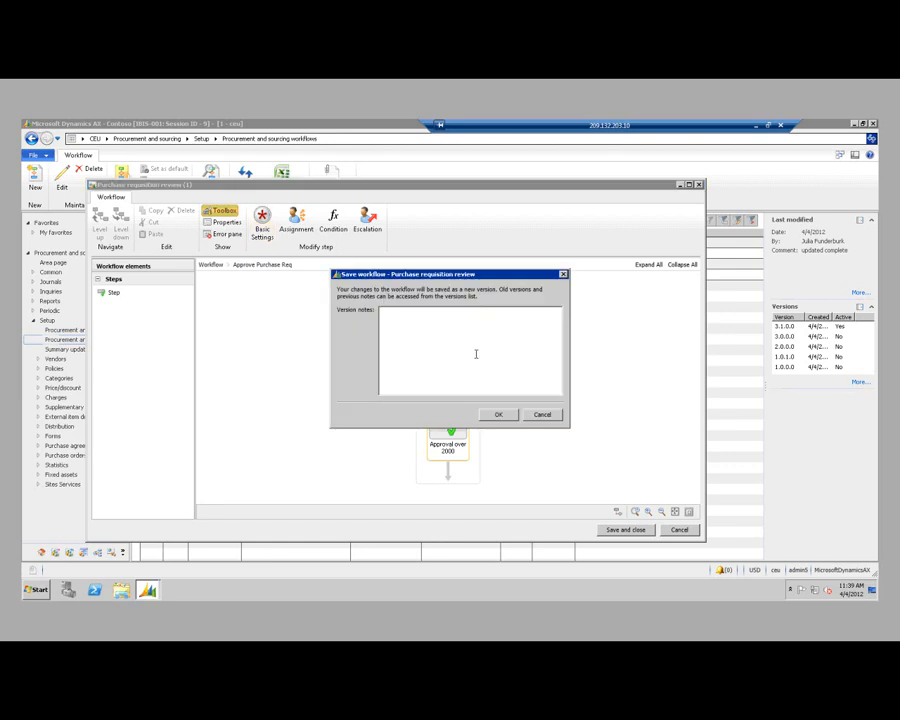
pyautogui.write('updated workflow')
pyautogui.click(494, 416)
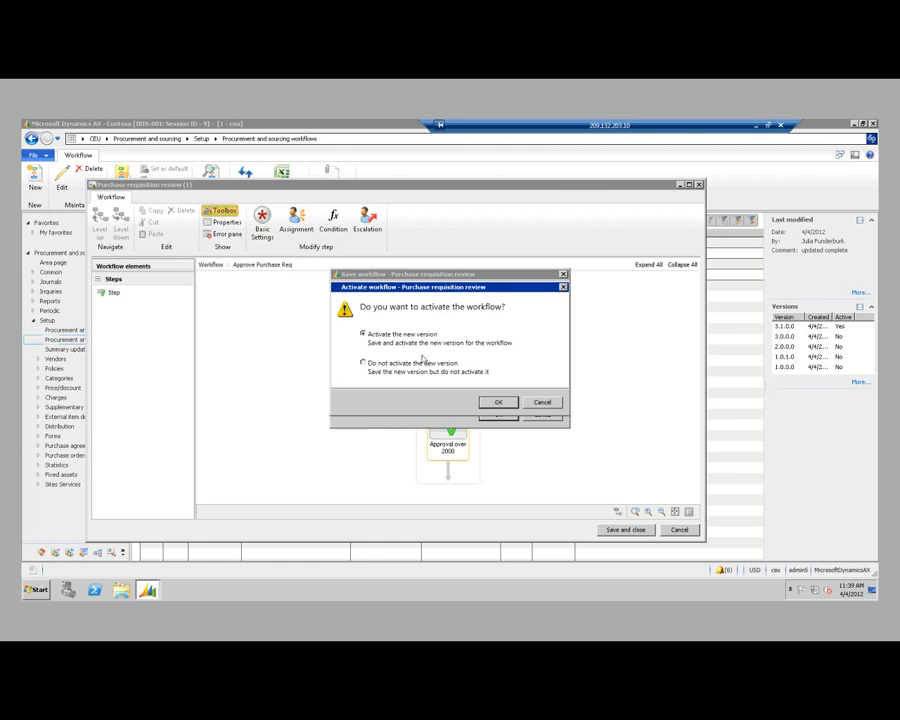
pyautogui.click(499, 403)
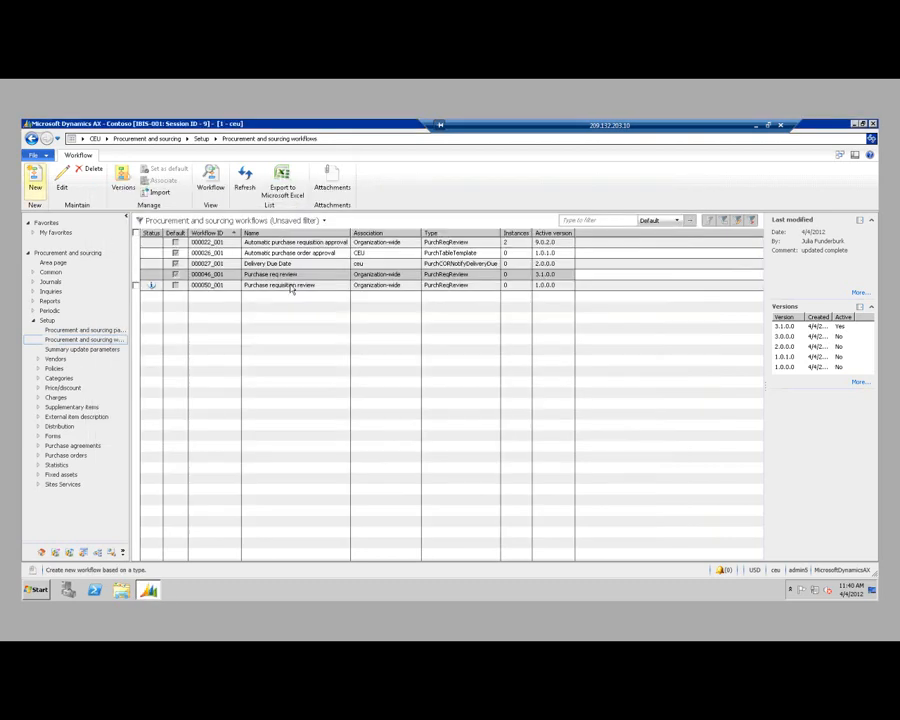
# Set the Purchase requisition review workflow as the default for its type and check its list of versions.
pyautogui.click(291, 288)
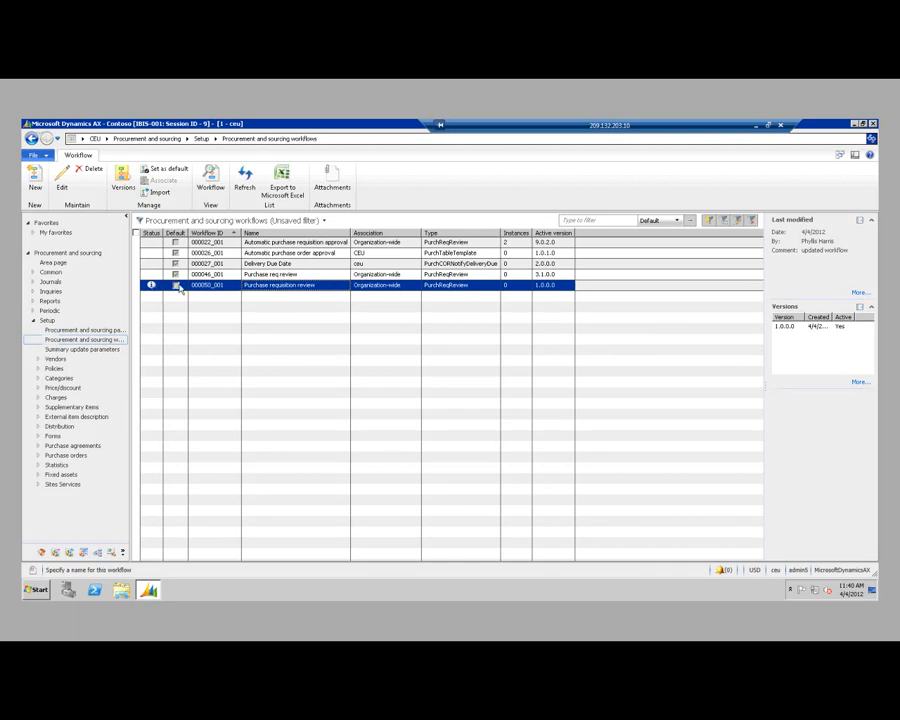
pyautogui.click(157, 172)
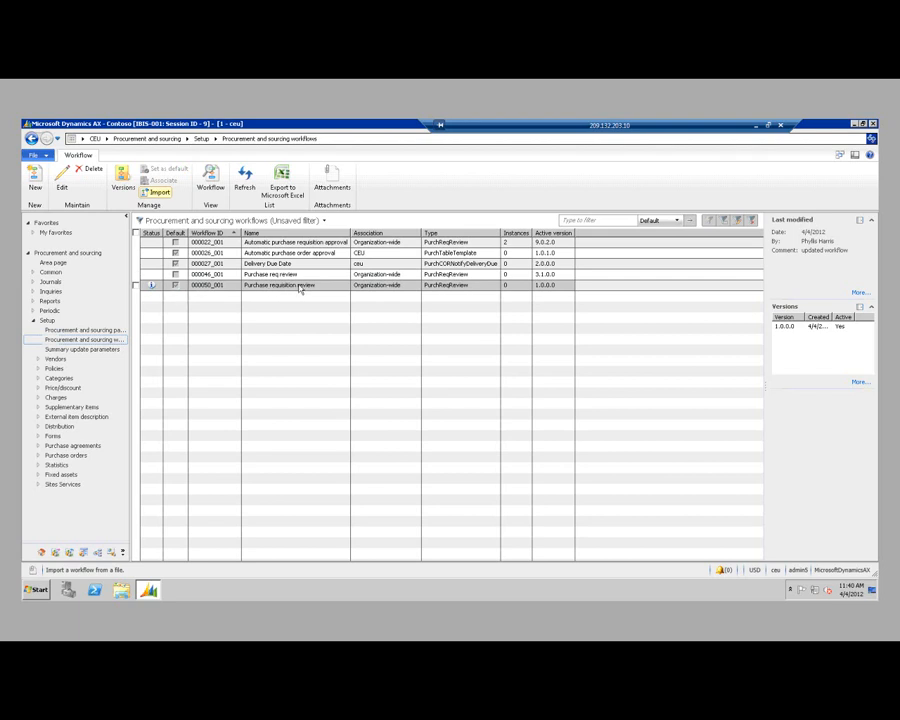
pyautogui.click(122, 186)
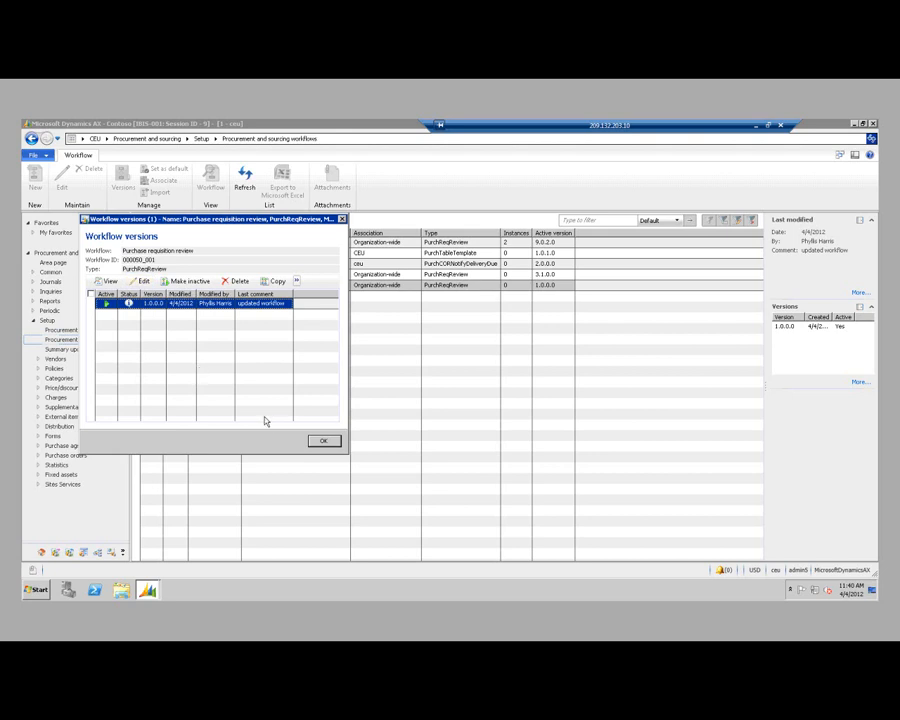
pyautogui.click(323, 444)
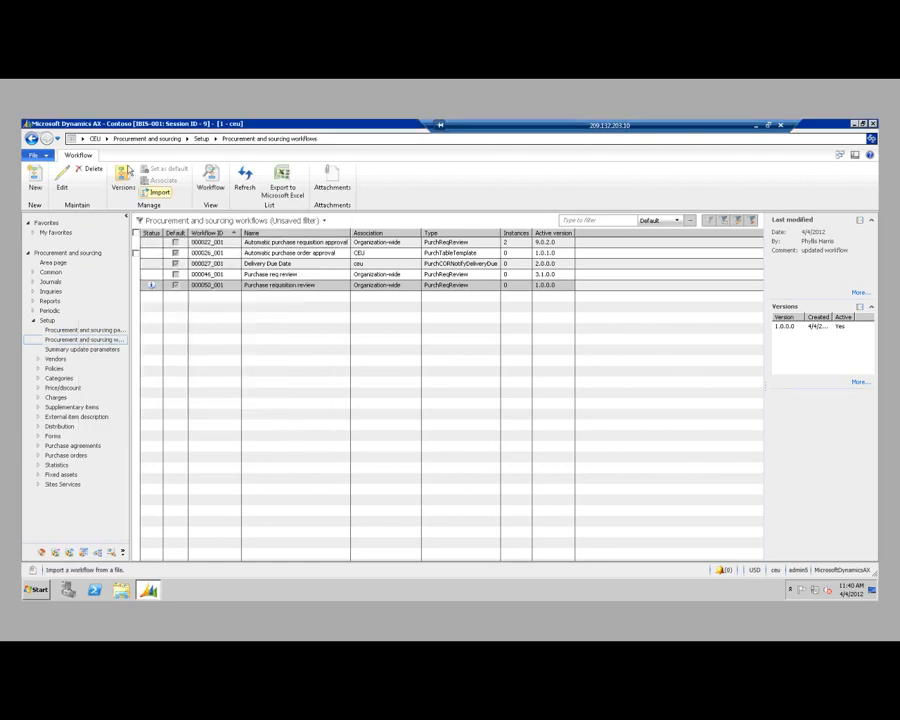
# Open the list of all purchase requisitions from the Procurement and sourcing area page and select the "sample 5" requisition.
pyautogui.click(118, 139)
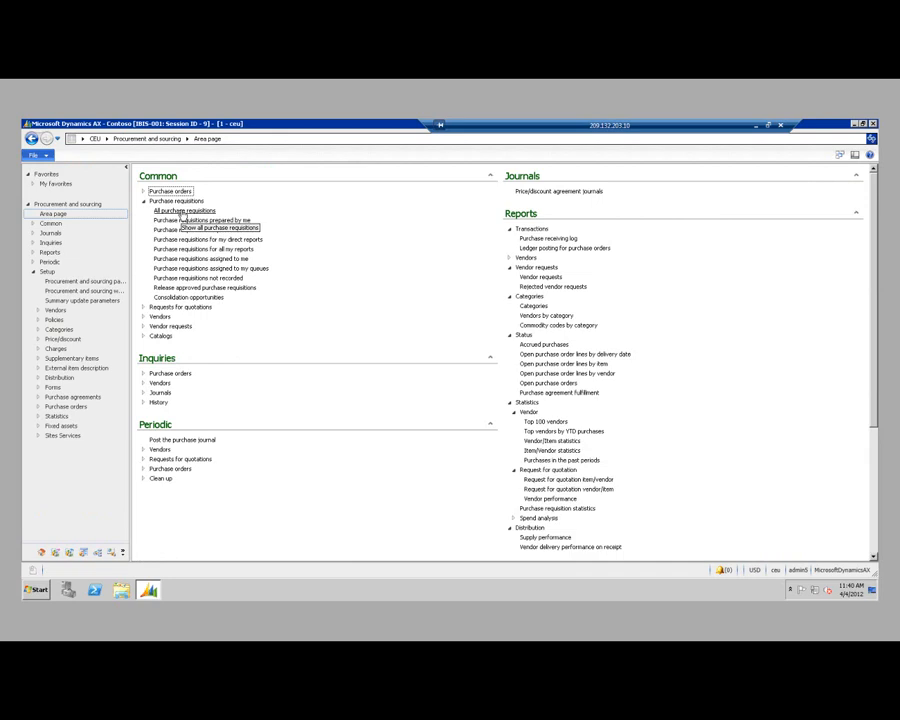
pyautogui.click(183, 211)
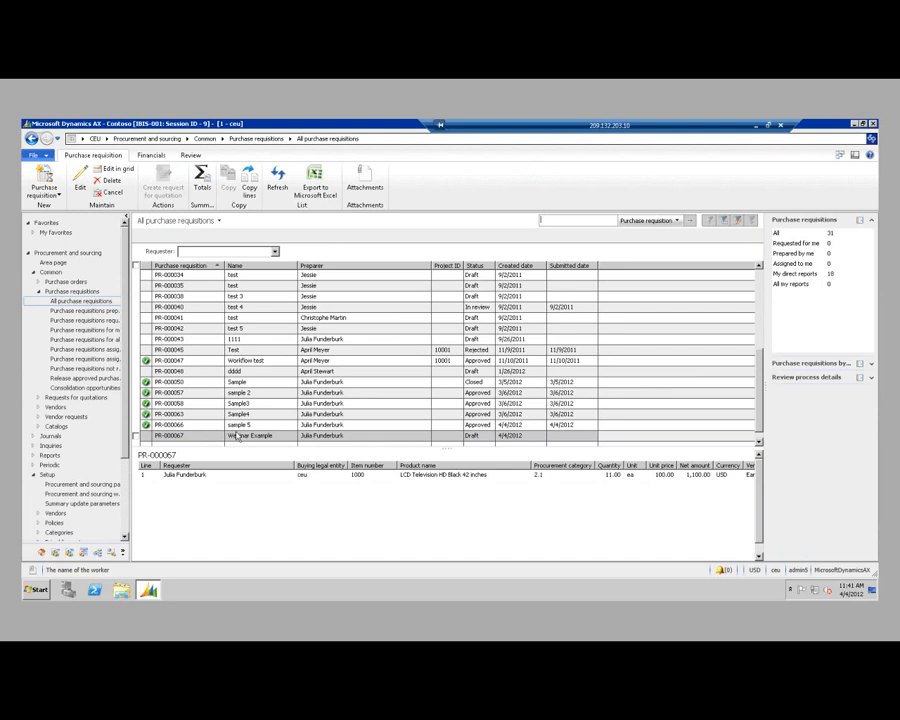
pyautogui.click(170, 424)
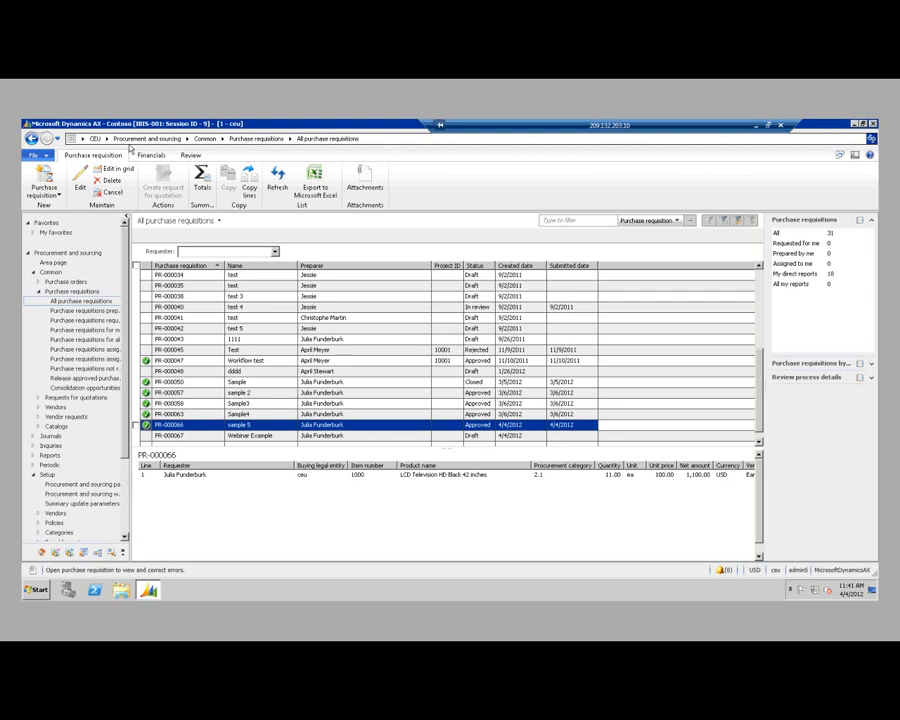
# Open the Release approved purchase requisitions list and select the cable requisition line.
pyautogui.click(130, 139)
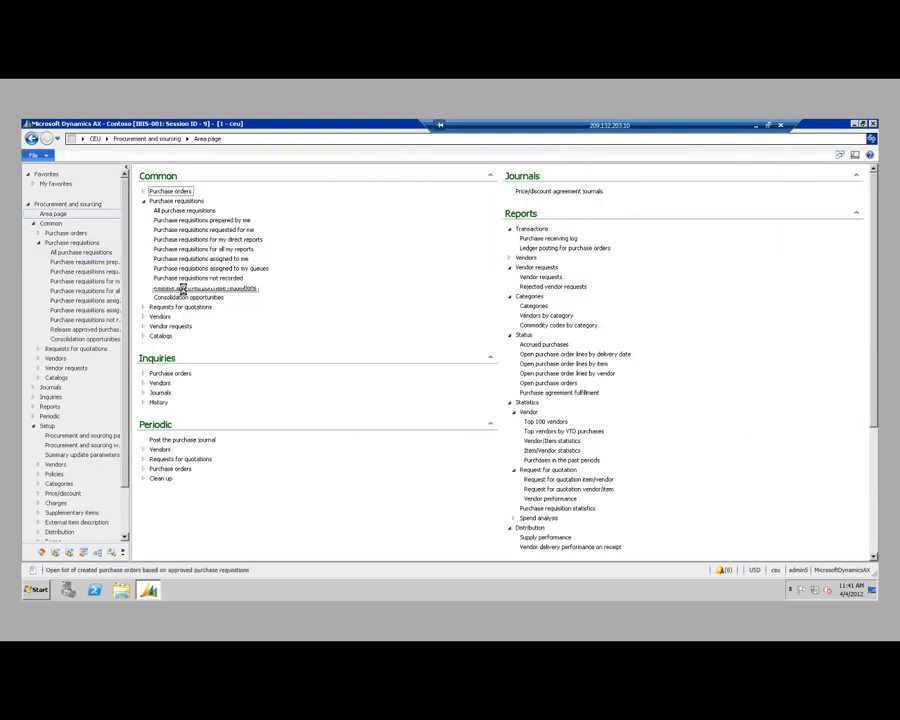
pyautogui.click(250, 288)
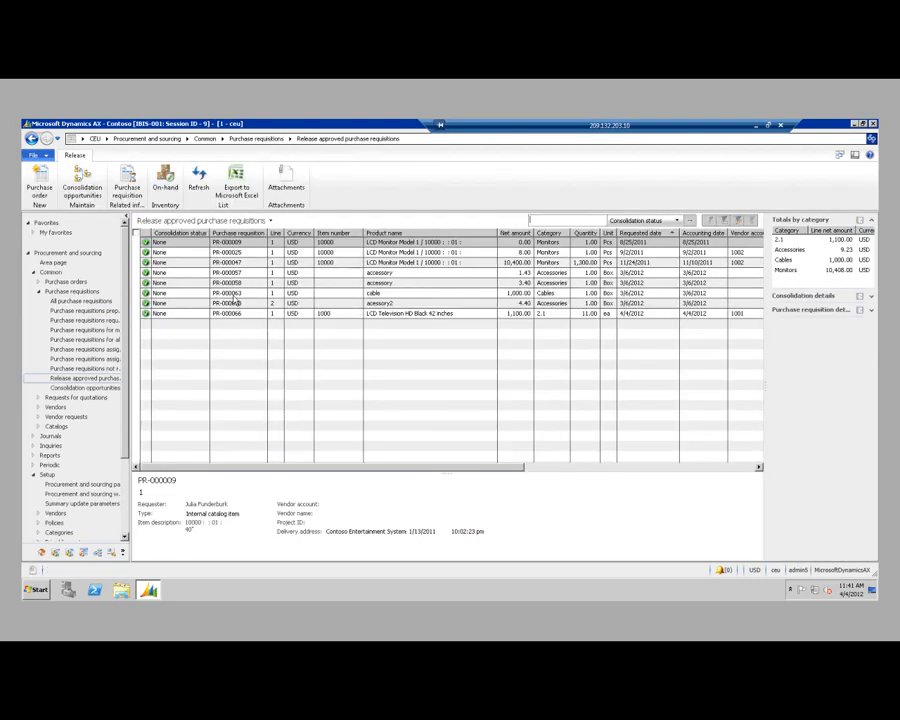
pyautogui.click(228, 293)
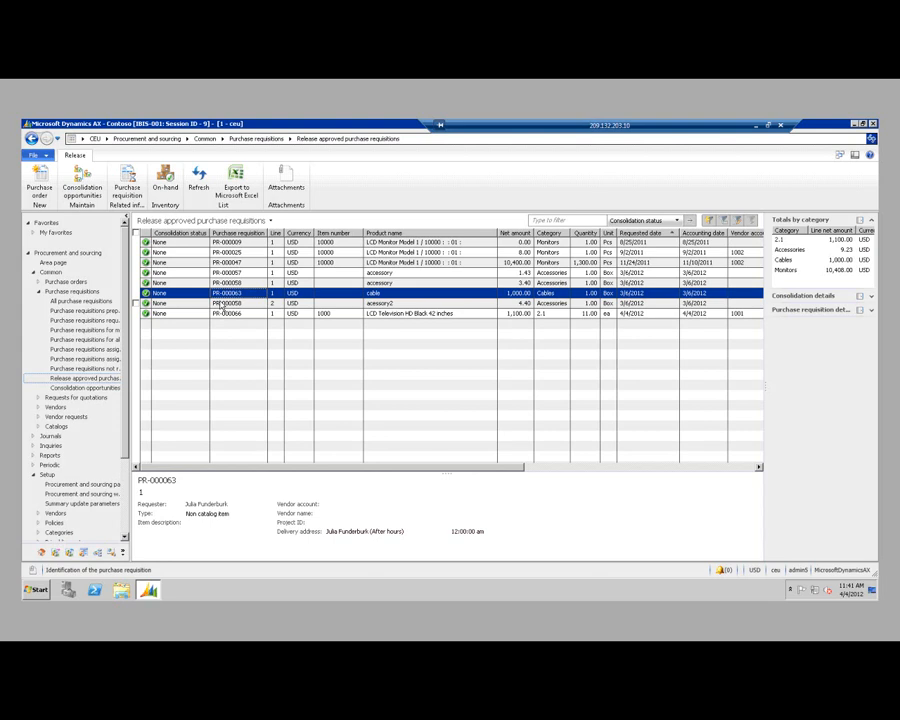
# Switch to the PowerPoint presentation and start the slide show from the current Workflow for Requisitions slide.
pyautogui.click(754, 126)
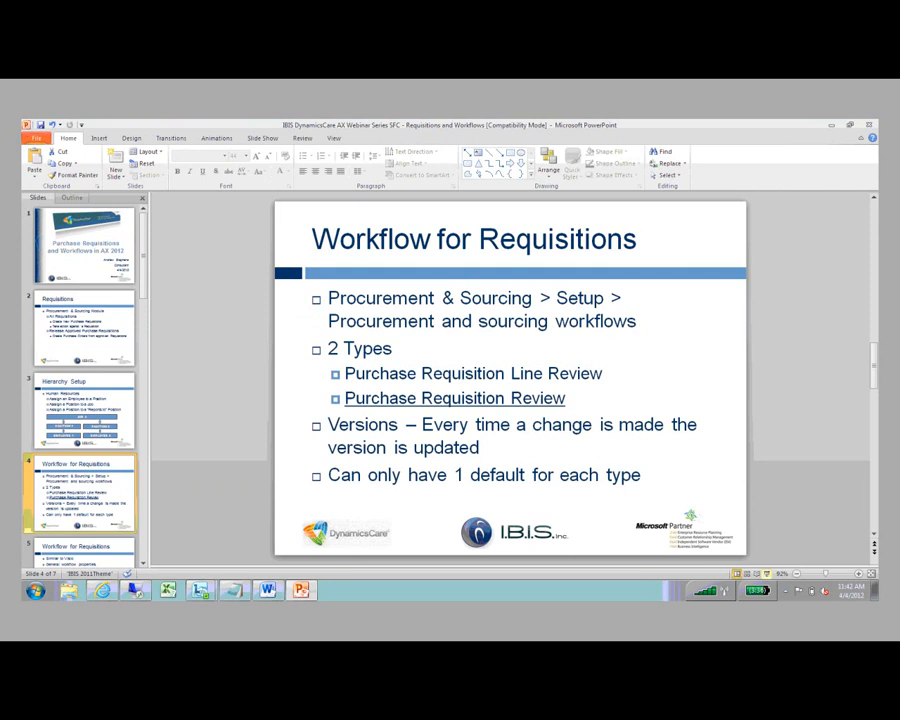
pyautogui.click(767, 574)
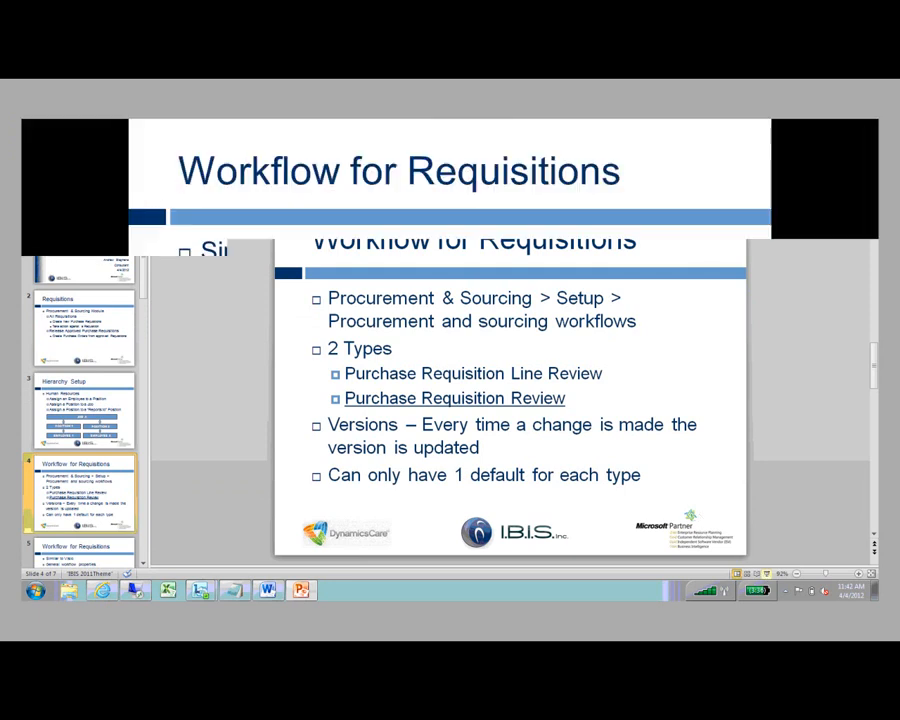